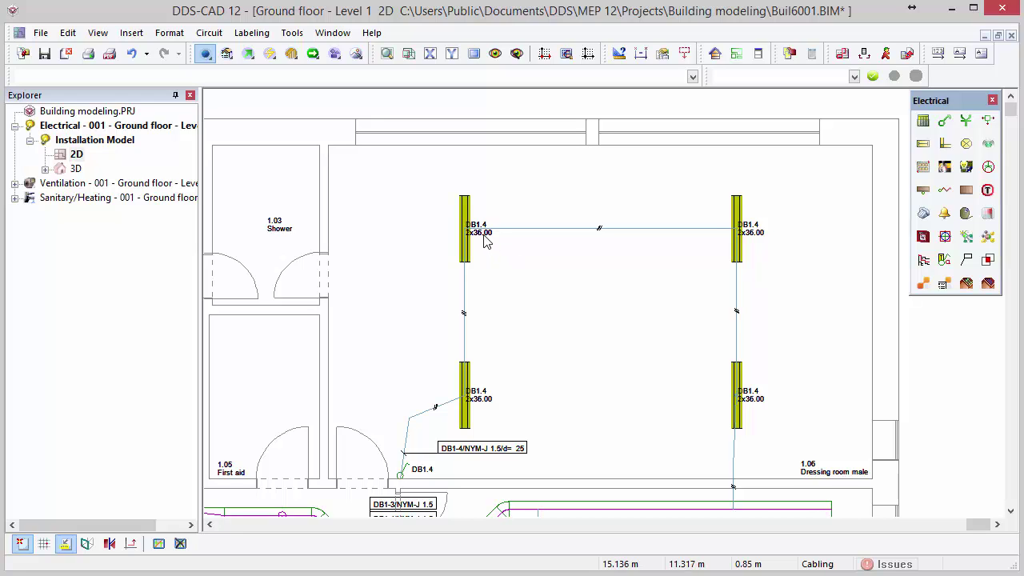
# Copy the lamp's Switchboard.Circuit label style as a new style named 'New' and open its content configuration
pyautogui.doubleClick(486, 242)
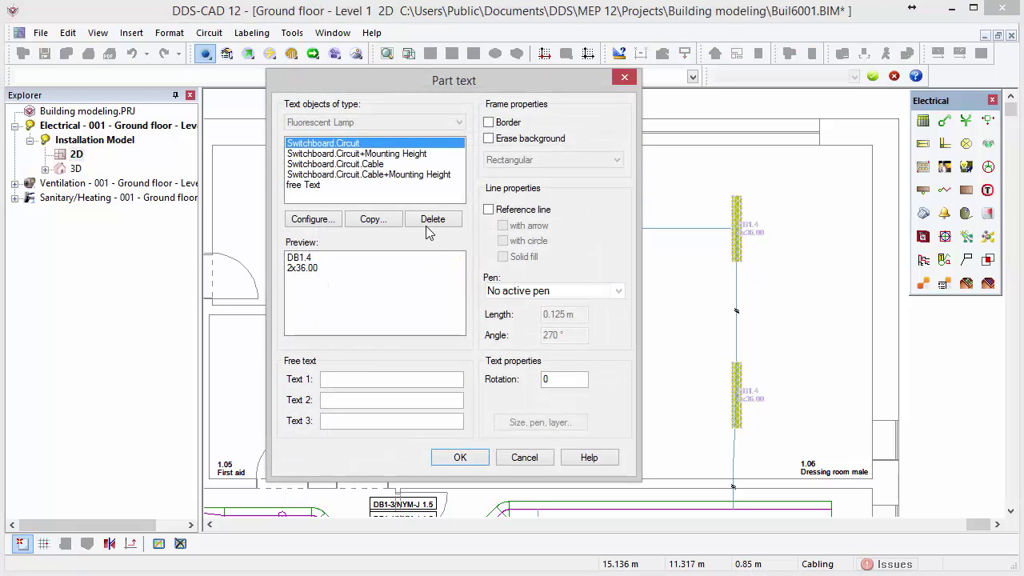
pyautogui.click(399, 221)
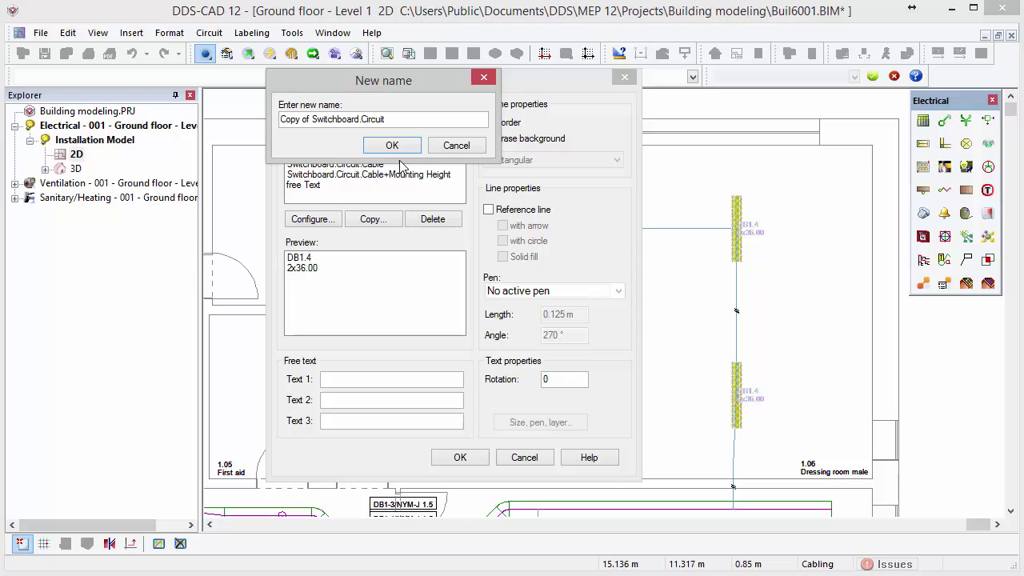
pyautogui.moveTo(407, 125); pyautogui.dragTo(272, 123)
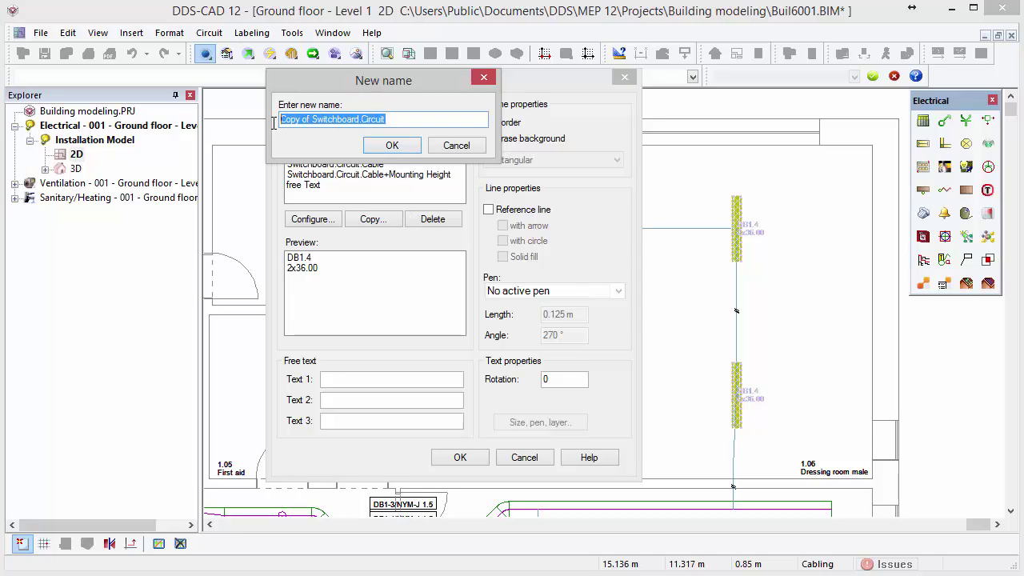
pyautogui.write('New')
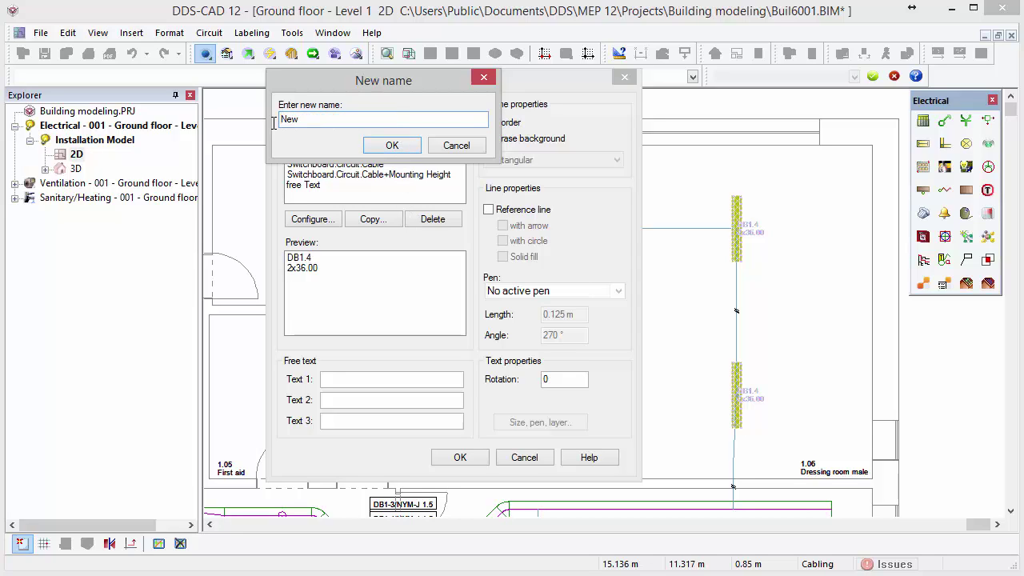
pyautogui.click(419, 152)
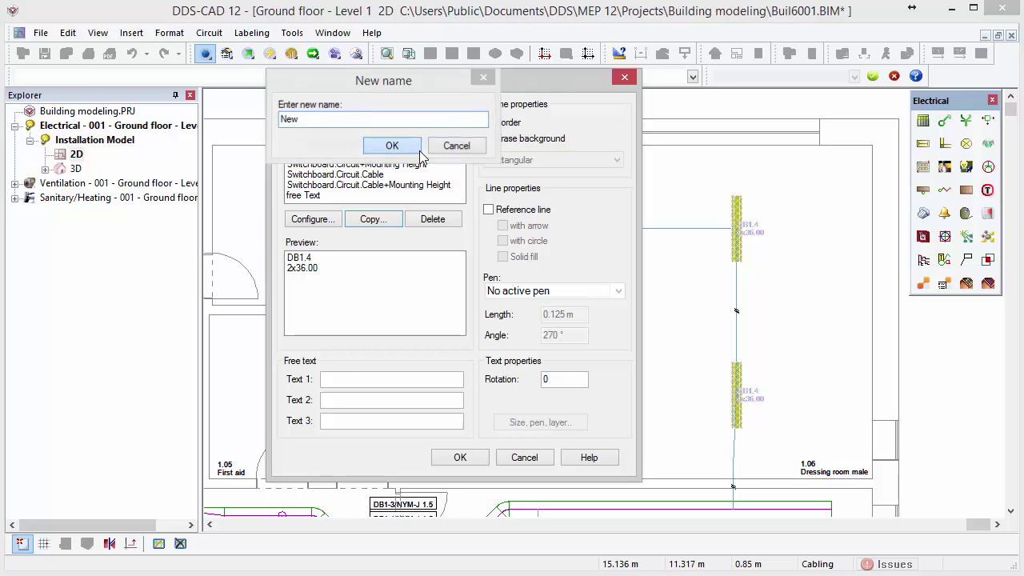
pyautogui.click(323, 221)
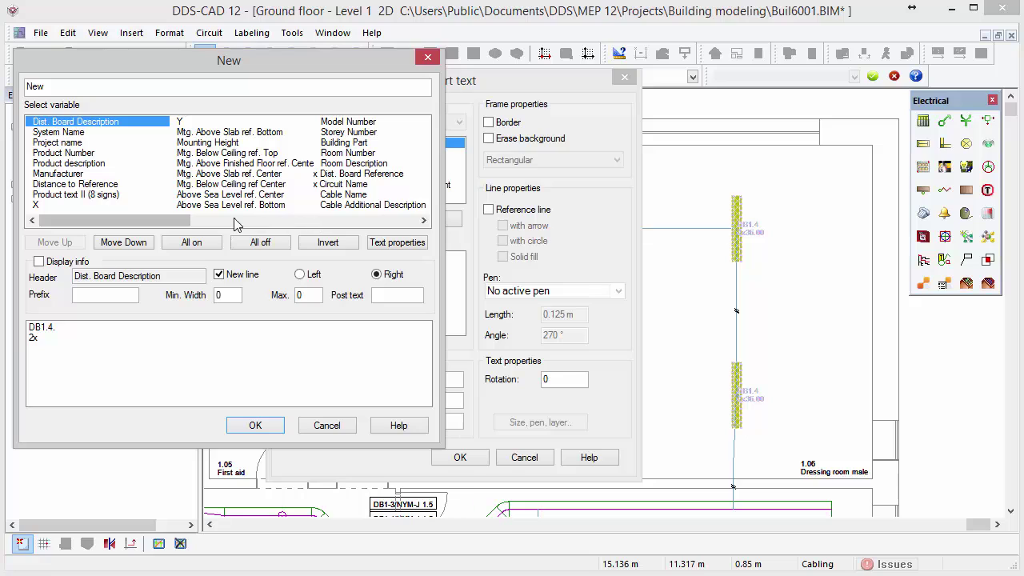
# Add Voltage, Voltage loss, Cable length to board and Current to the New label, with Current at 2 decimals
pyautogui.moveTo(163, 227); pyautogui.dragTo(285, 237)
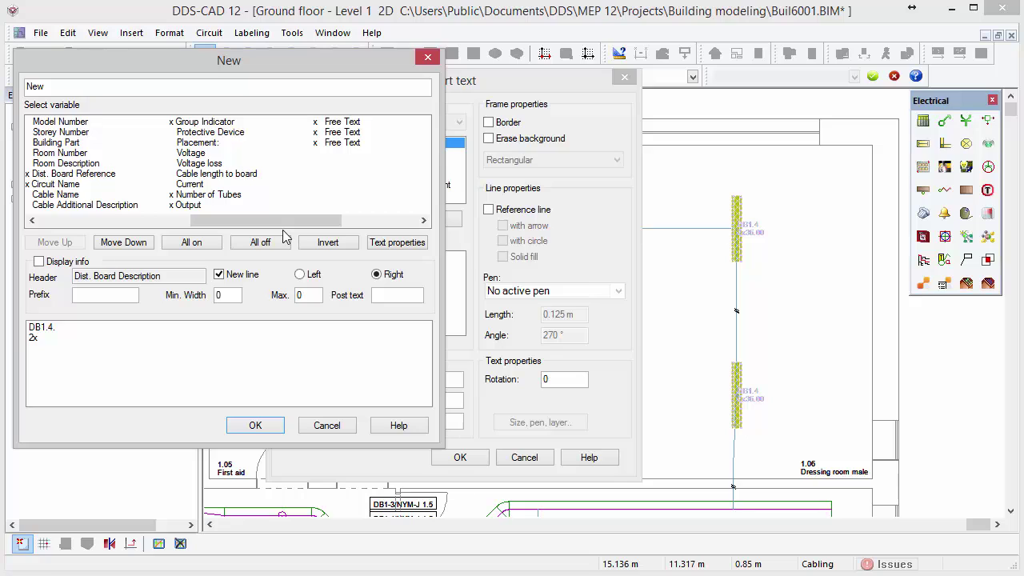
pyautogui.click(203, 153)
pyautogui.click(201, 165)
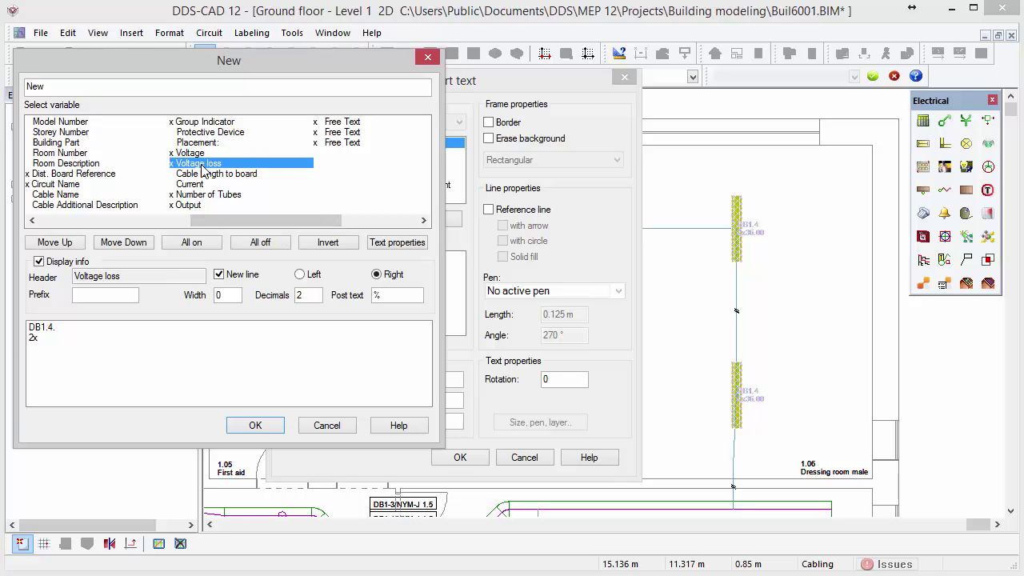
pyautogui.click(203, 173)
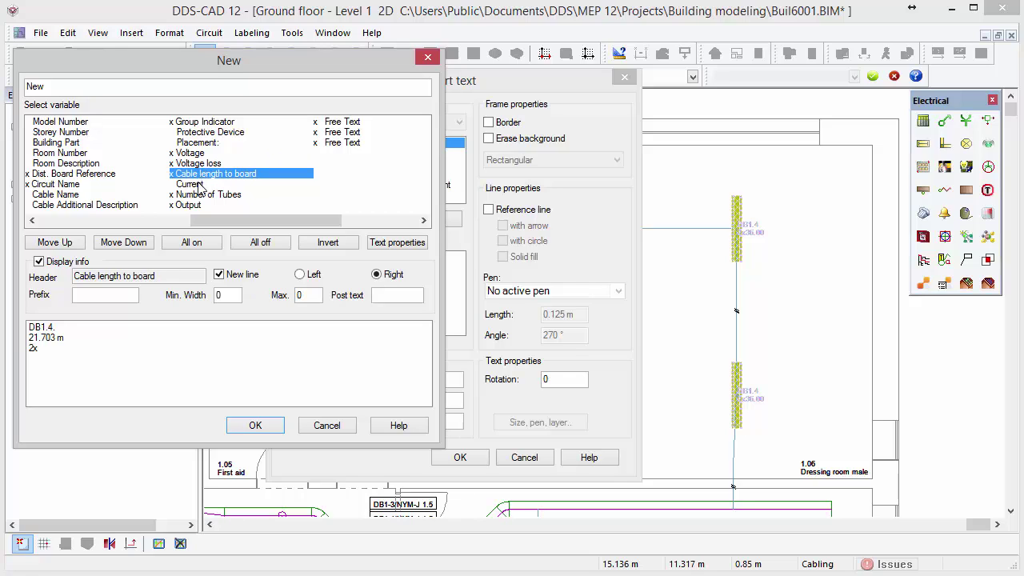
pyautogui.click(198, 185)
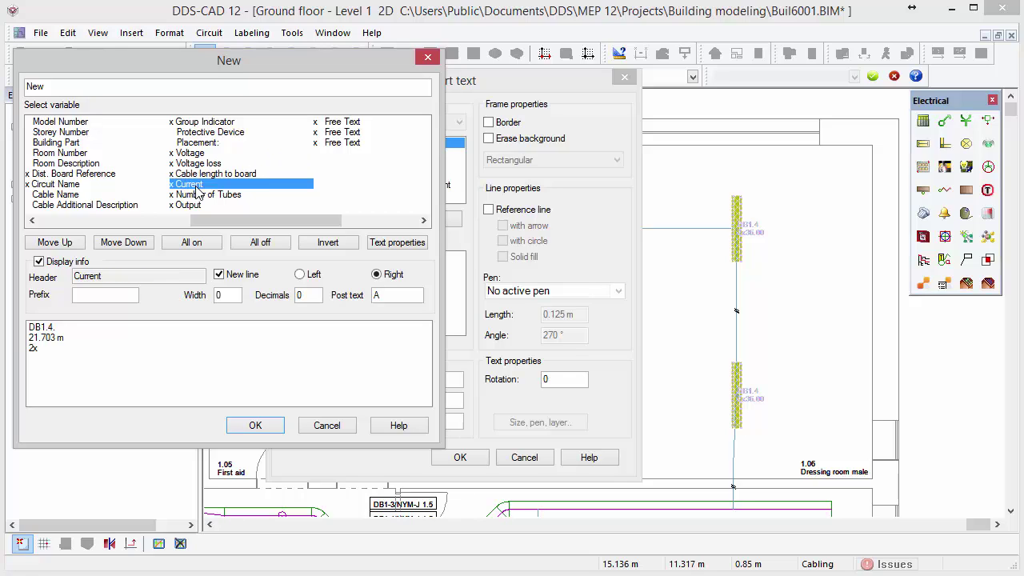
pyautogui.doubleClick(301, 295)
pyautogui.write('2')
pyautogui.click(253, 427)
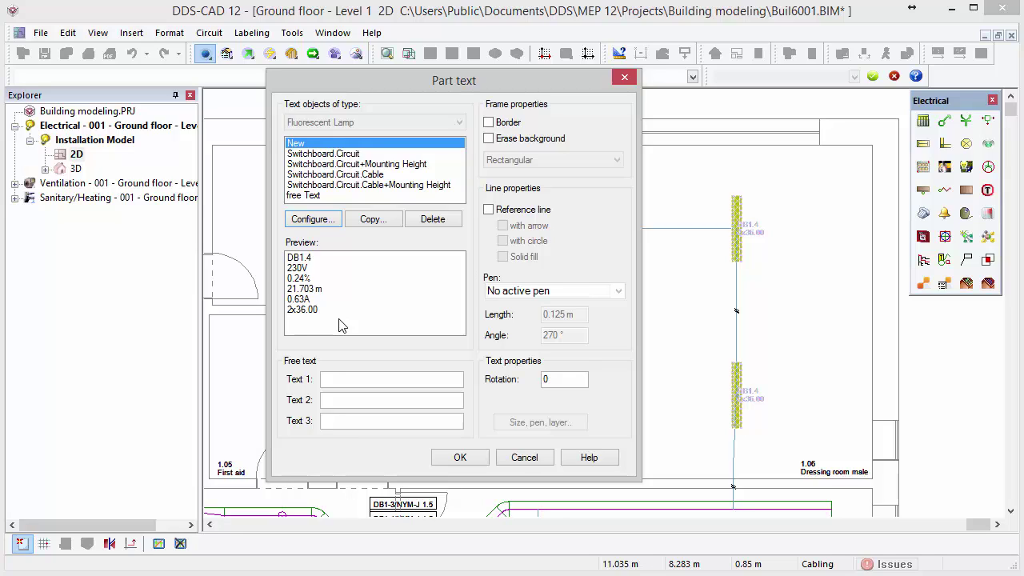
# Apply the New label to the lamp with a border and a circle-ended reference line
pyautogui.click(489, 123)
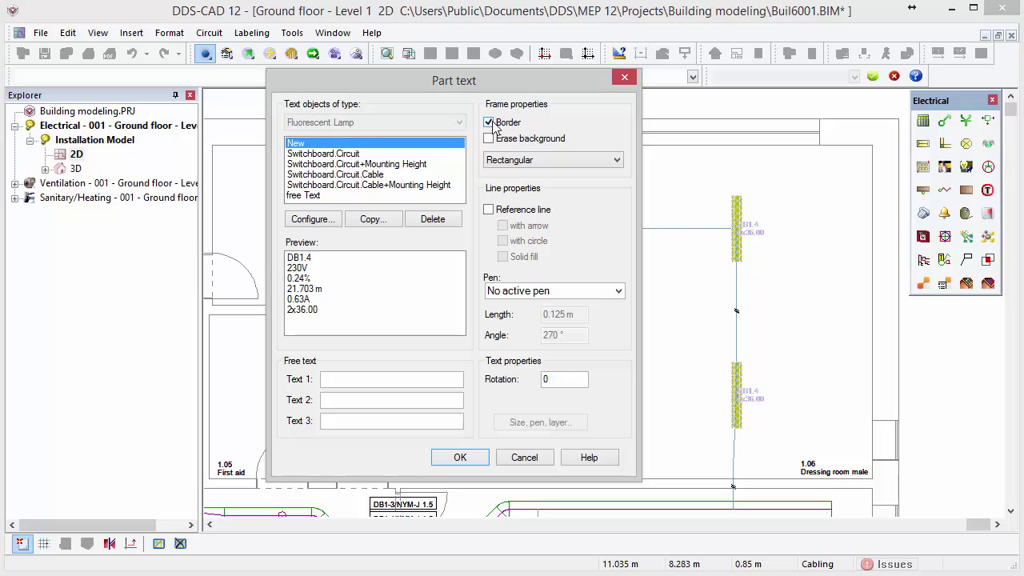
pyautogui.click(489, 211)
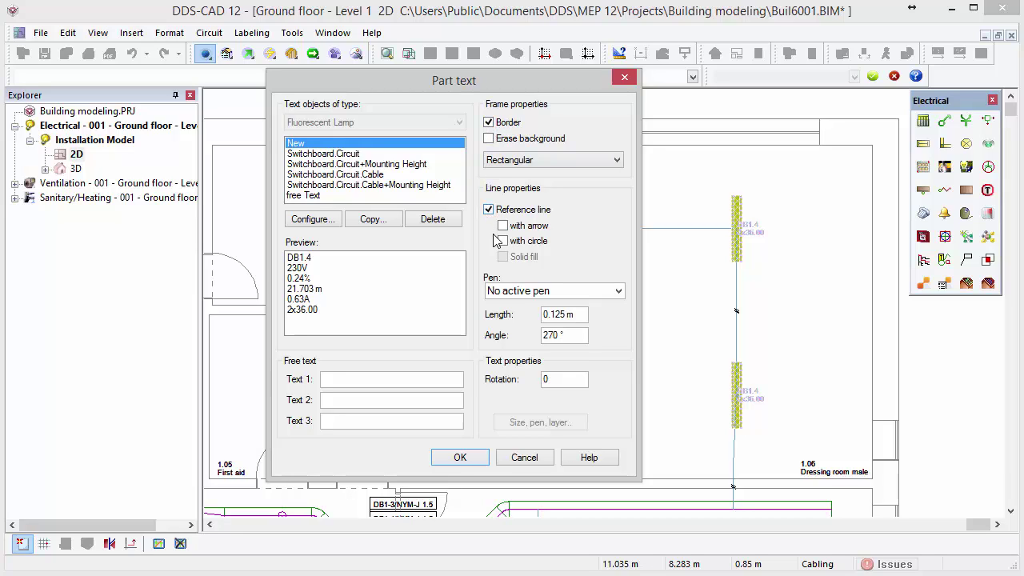
pyautogui.click(503, 241)
pyautogui.click(460, 458)
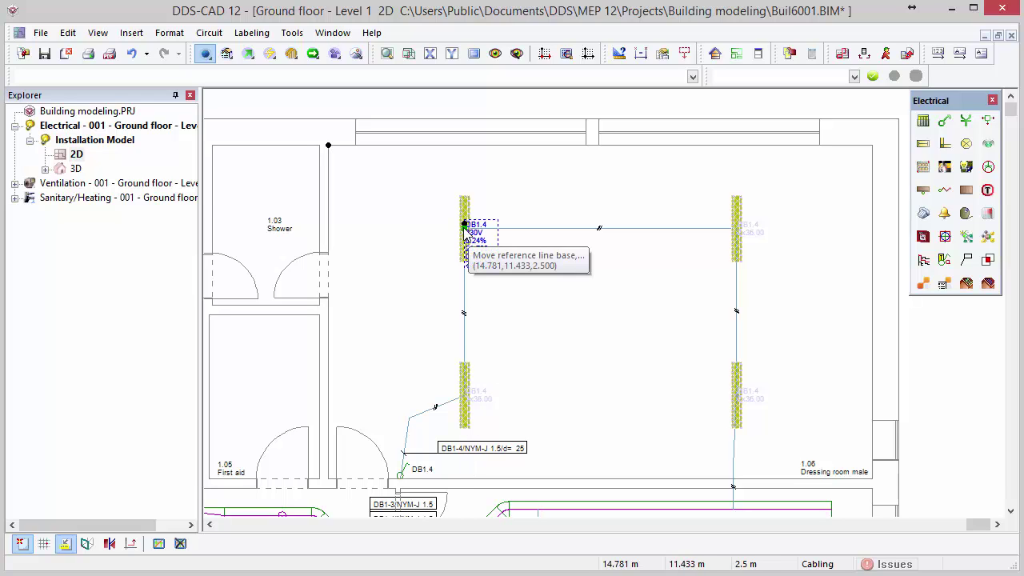
# Move the upper-left lamp's DB1.4 label up-left of the fixture
pyautogui.click(465, 227)
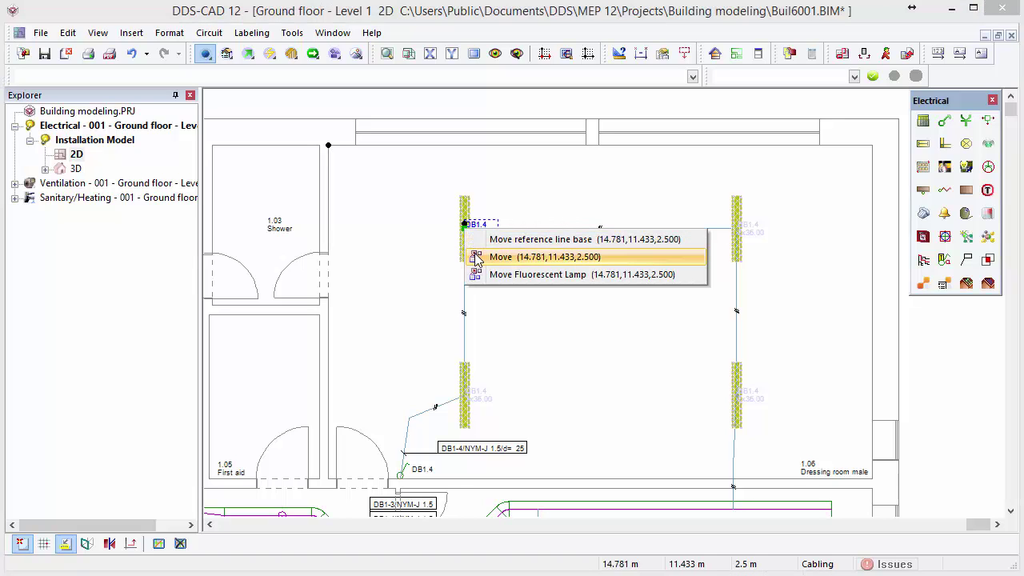
pyautogui.click(476, 257)
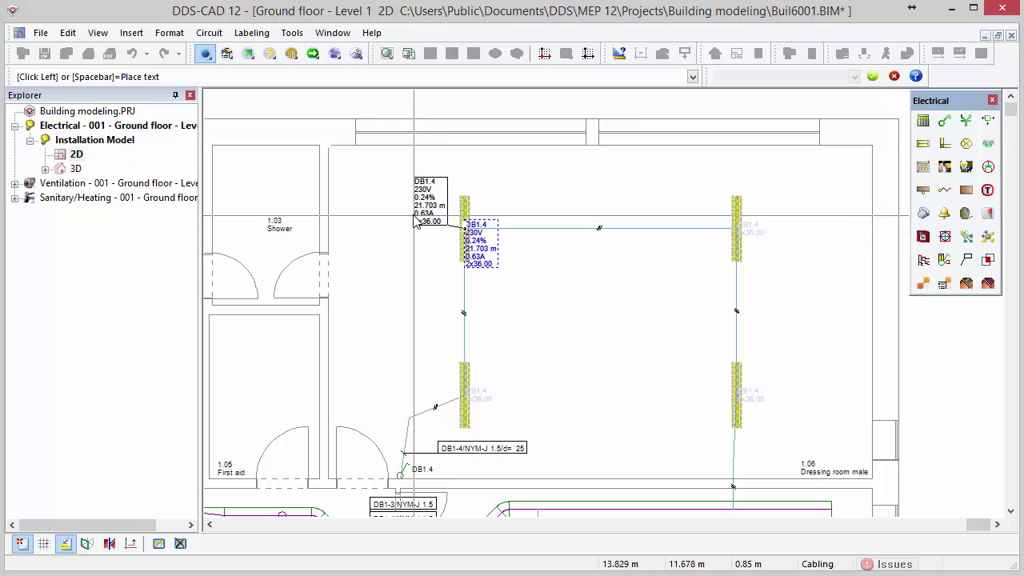
pyautogui.click(412, 216)
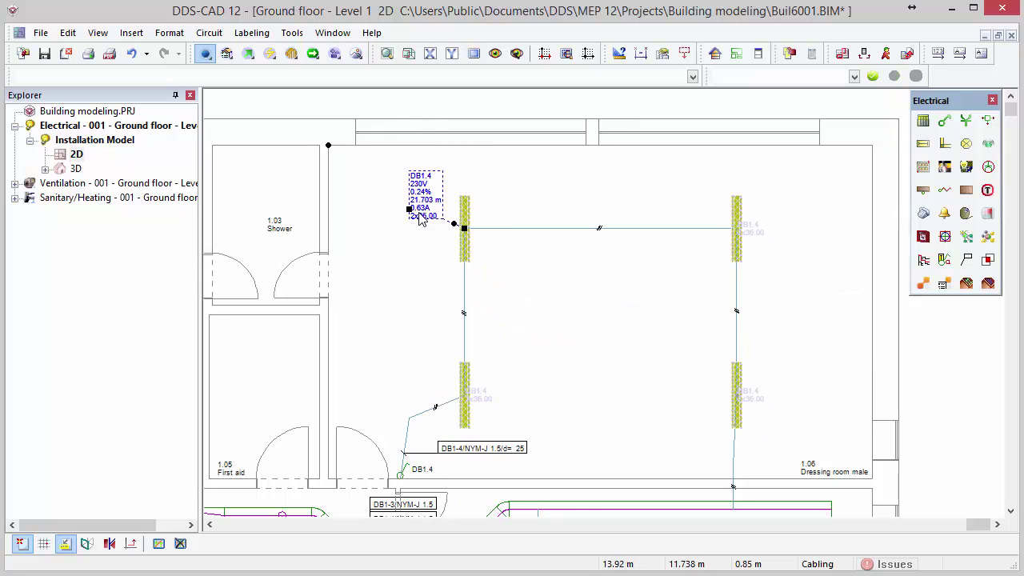
pyautogui.rightClick(421, 221)
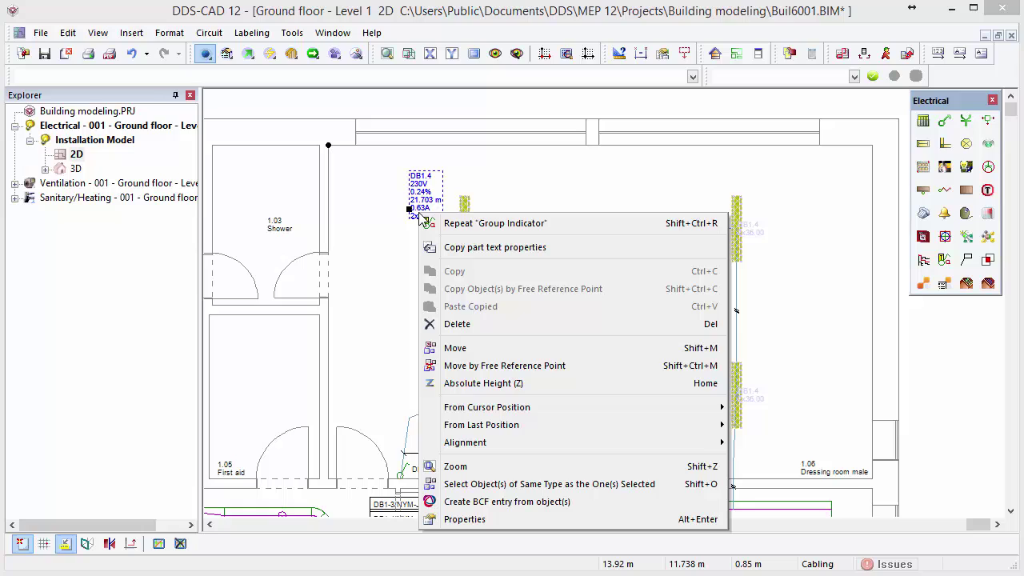
# Copy the label's properties to the lower-left, upper-right and lower-right lamps
pyautogui.click(439, 249)
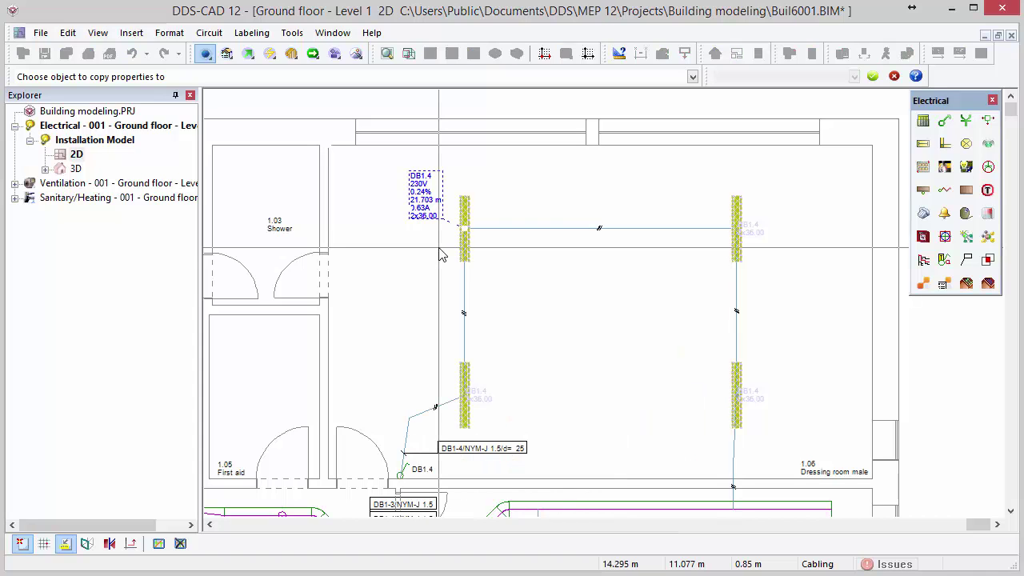
pyautogui.click(478, 400)
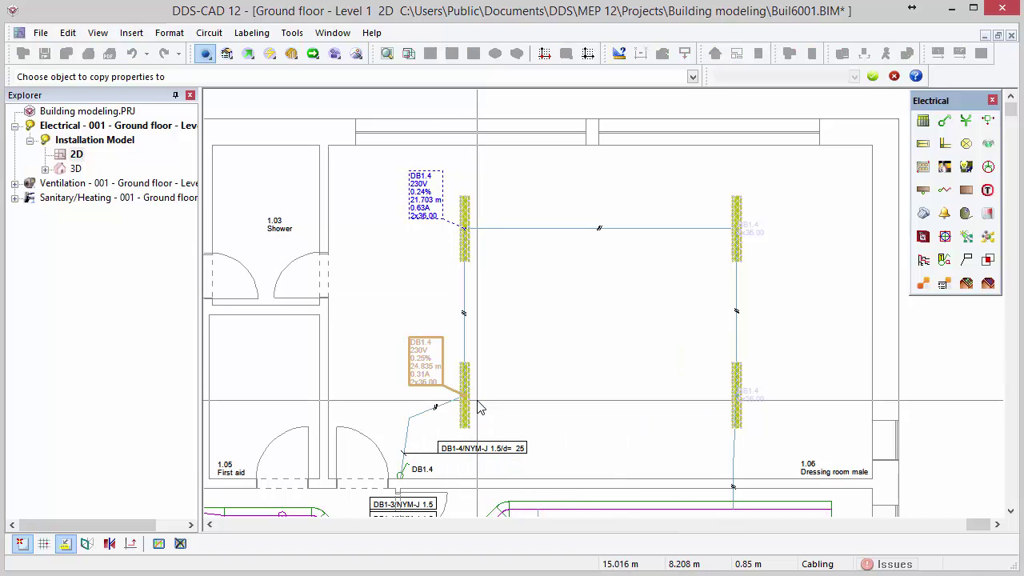
pyautogui.click(746, 237)
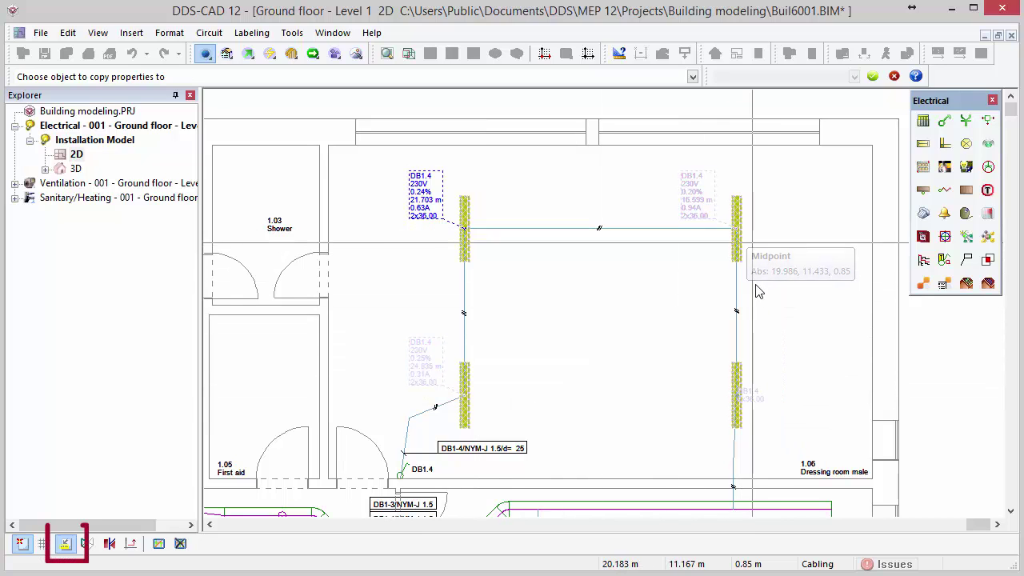
pyautogui.click(747, 398)
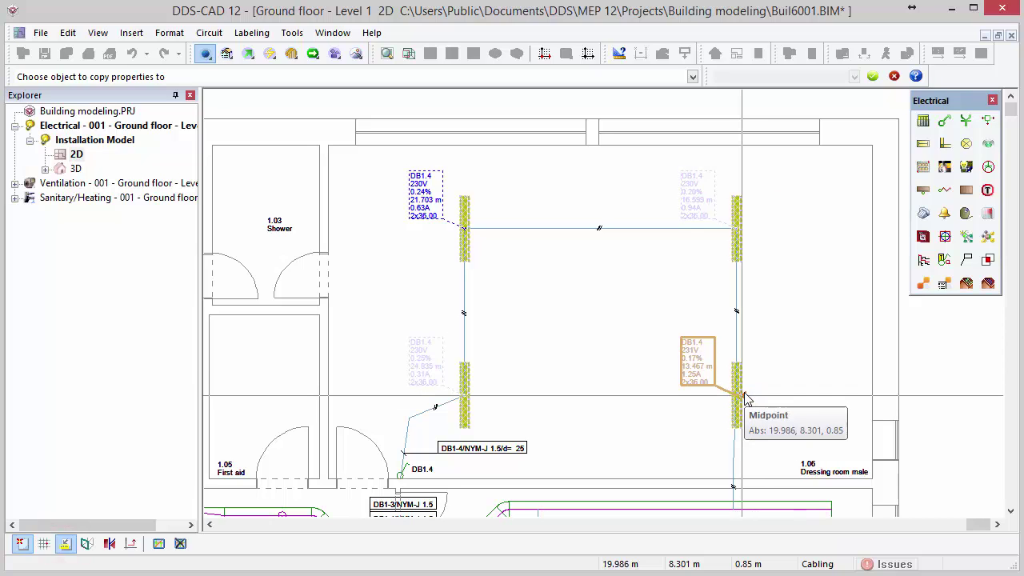
pyautogui.press('Escape')
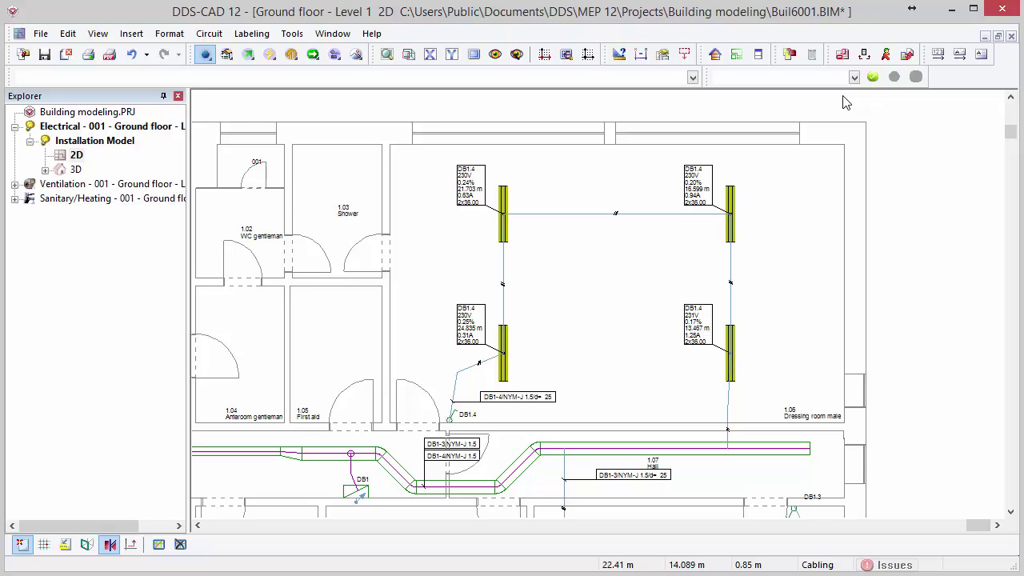
# Create part model 'Lighting 1.06' with a frame around the dressing room, then close the part-model list
pyautogui.click(844, 56)
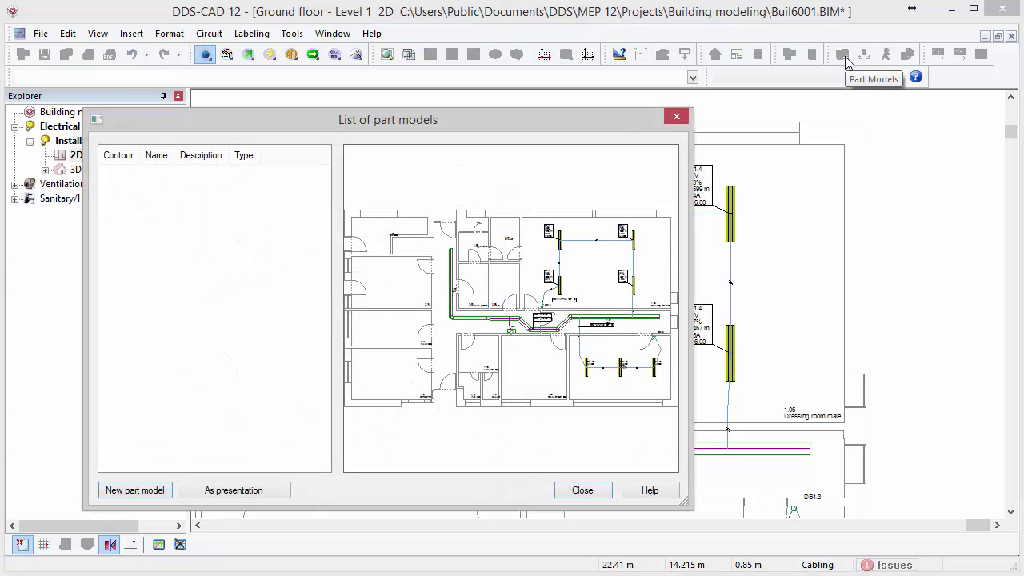
pyautogui.click(129, 490)
pyautogui.write('Lig')
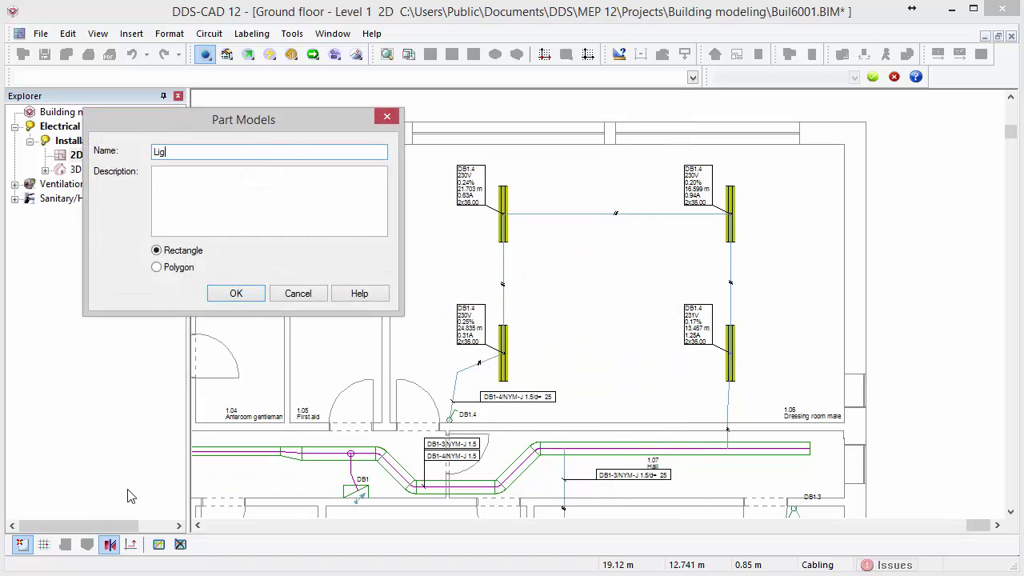
pyautogui.write('hting 1.06')
pyautogui.click(236, 294)
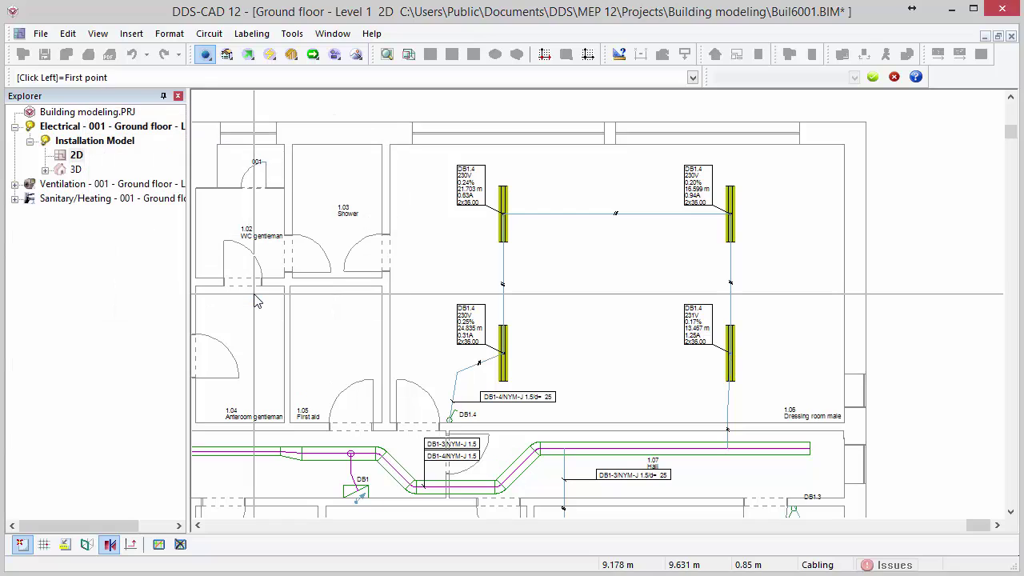
pyautogui.click(325, 100)
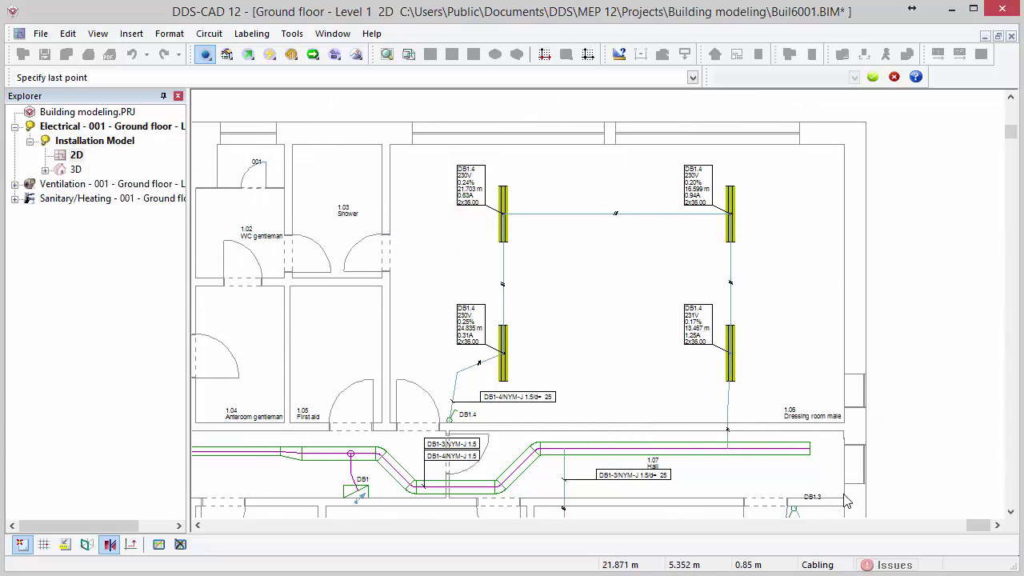
pyautogui.click(974, 509)
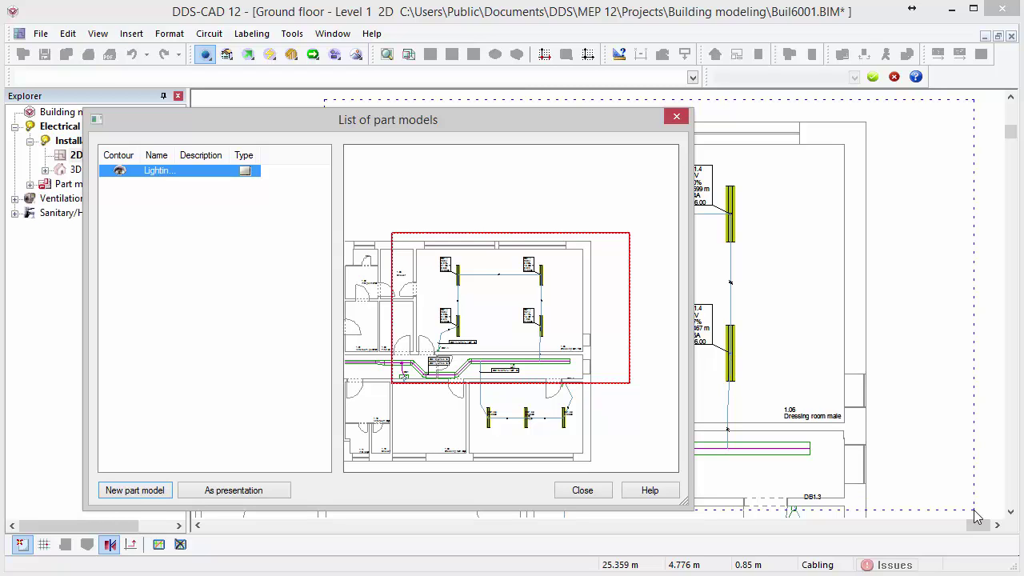
pyautogui.click(586, 491)
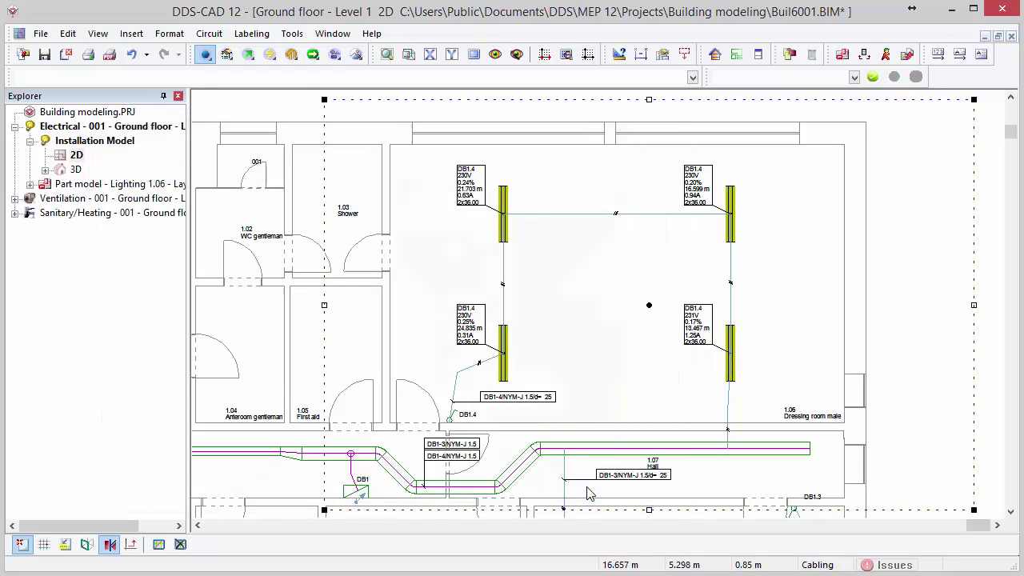
pyautogui.press('Escape')
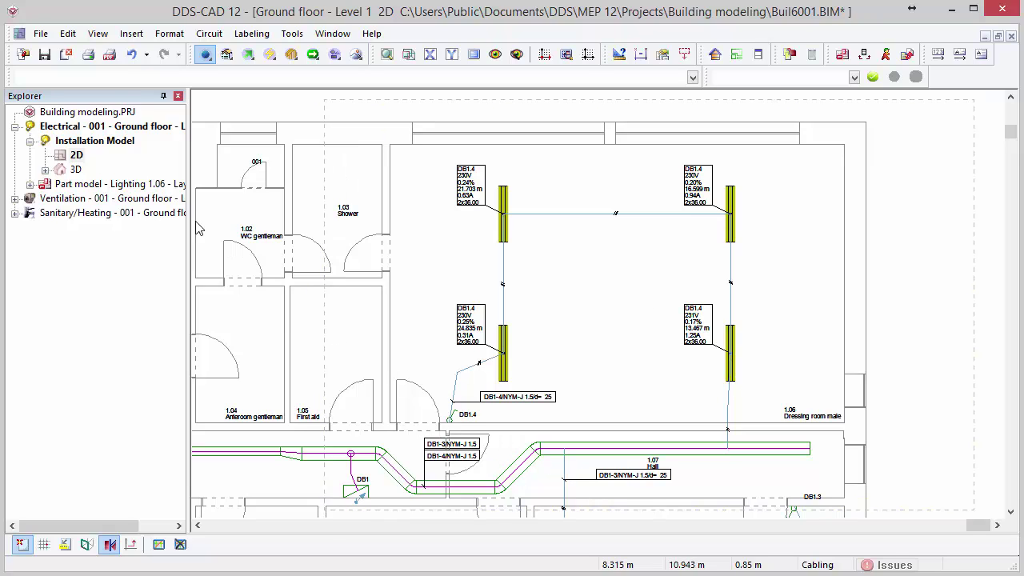
# Open the Lighting 1.06 part model drawing and switch off the wall-number layer
pyautogui.doubleClick(167, 189)
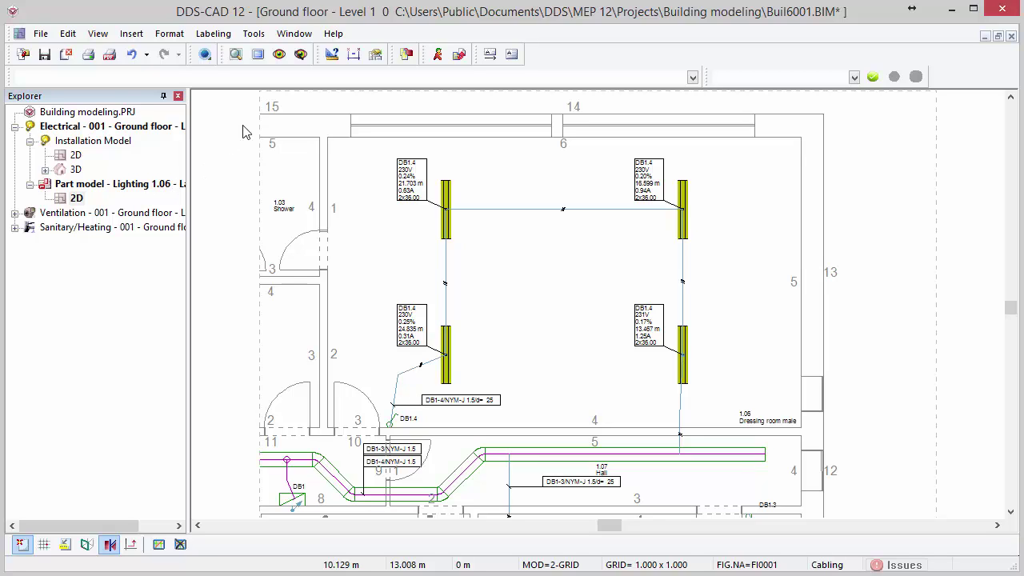
pyautogui.click(301, 54)
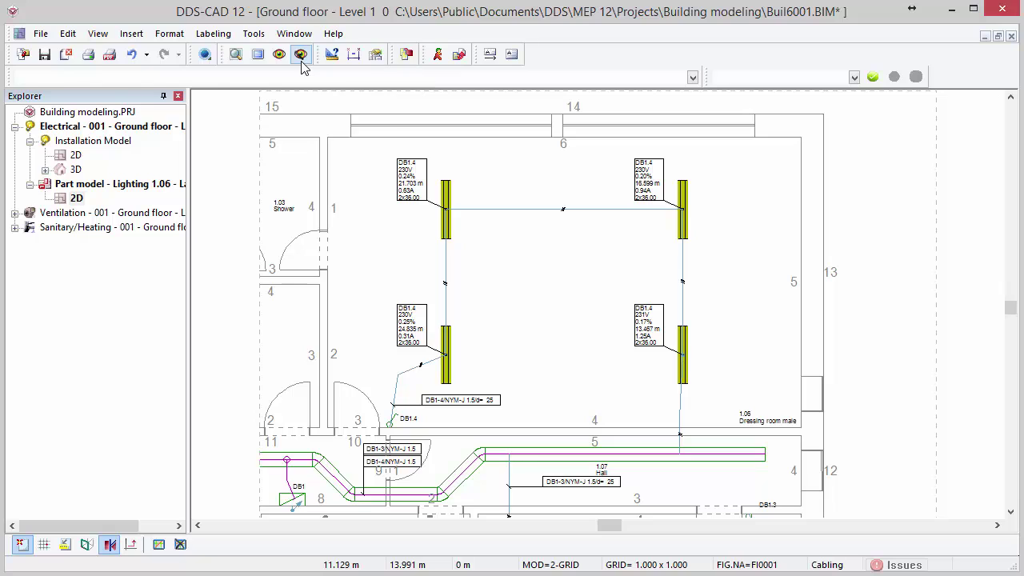
pyautogui.click(277, 109)
pyautogui.press('Escape')
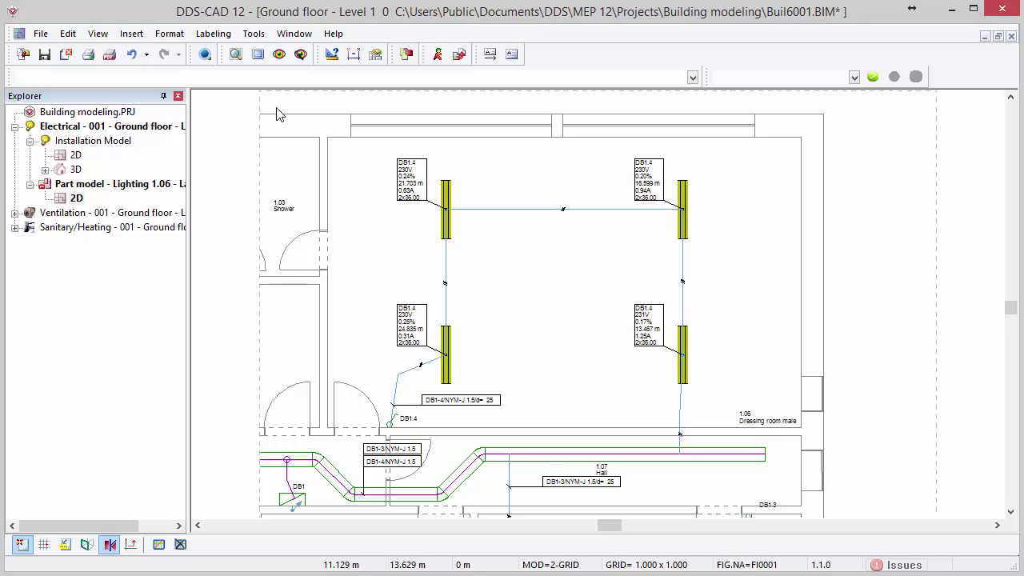
# Dimension the upper-right fitting to the right wall corner, placing the 2.55 measure above the top wall
pyautogui.click(351, 56)
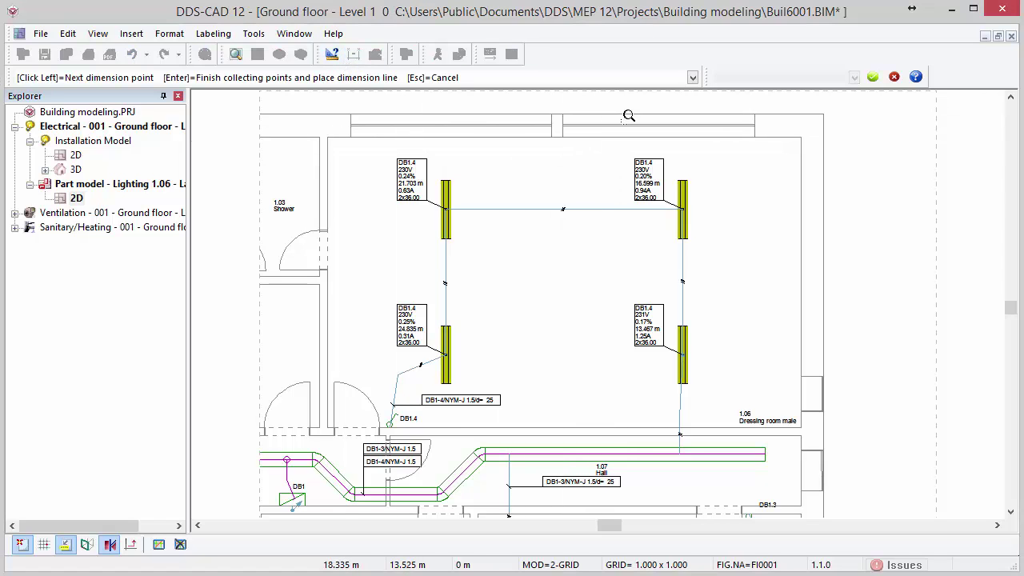
pyautogui.moveTo(604, 107)
pyautogui.mouseDown()
pyautogui.moveTo(778, 234)
pyautogui.moveTo(831, 262)
pyautogui.moveTo(853, 258)
pyautogui.mouseUp()
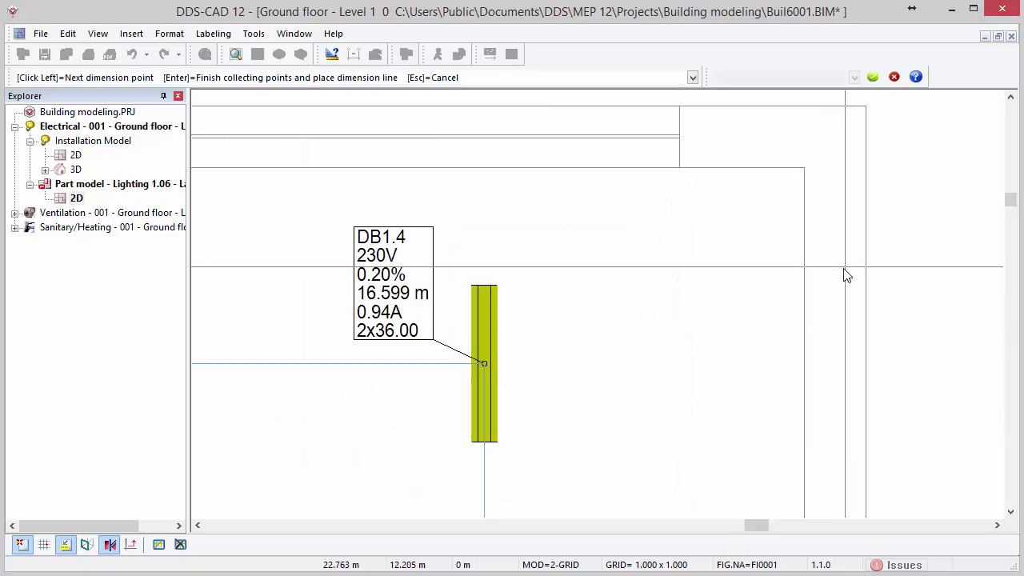
pyautogui.click(484, 364)
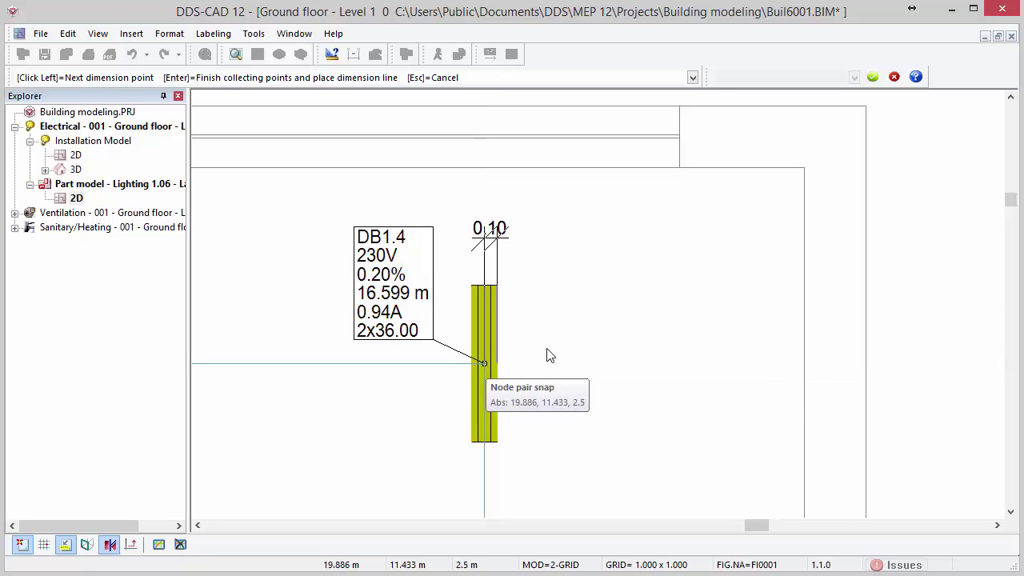
pyautogui.click(804, 170)
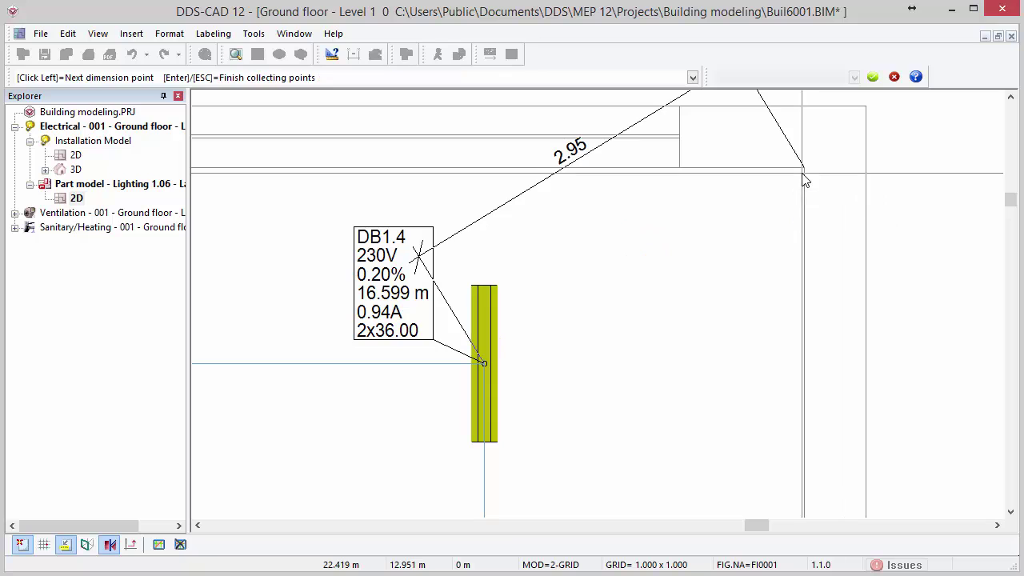
pyautogui.scroll(-2, 798, 206)
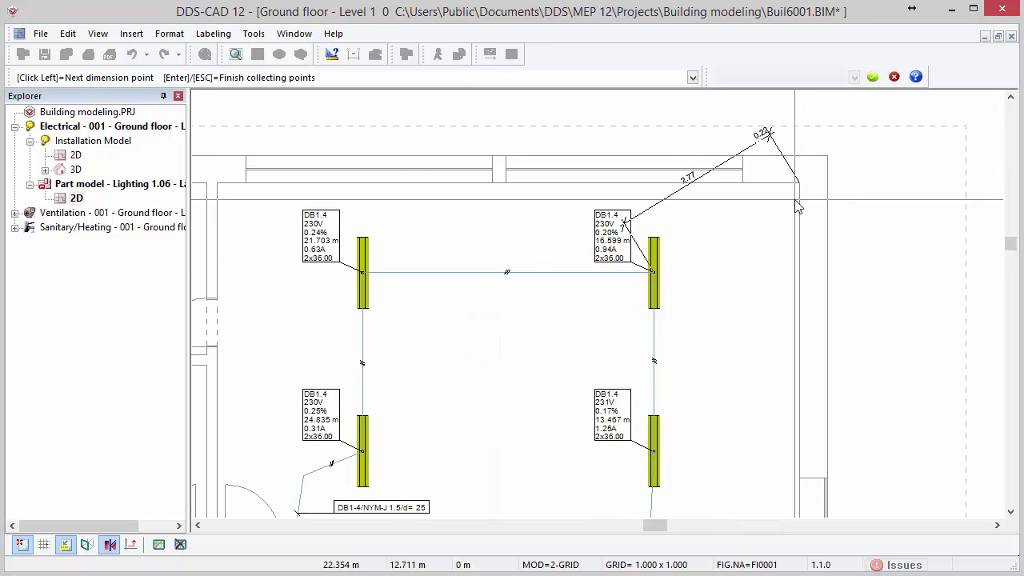
pyautogui.press('Return')
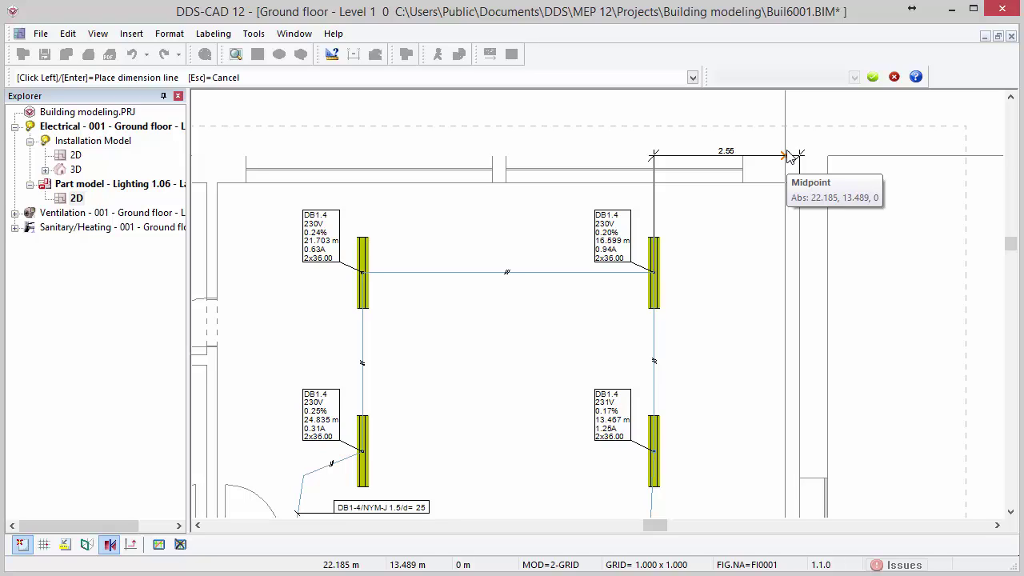
pyautogui.click(791, 154)
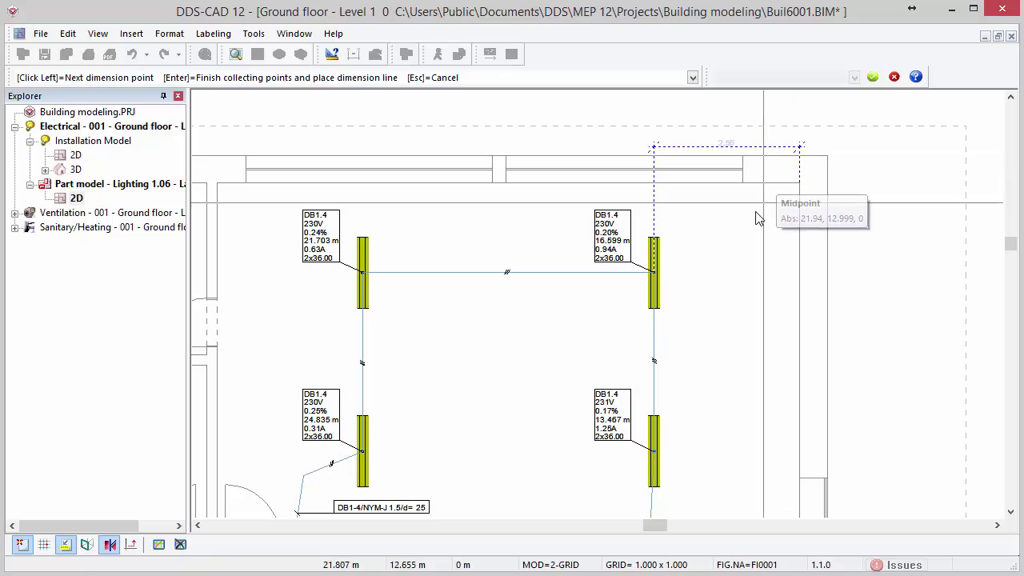
pyautogui.press('Escape')
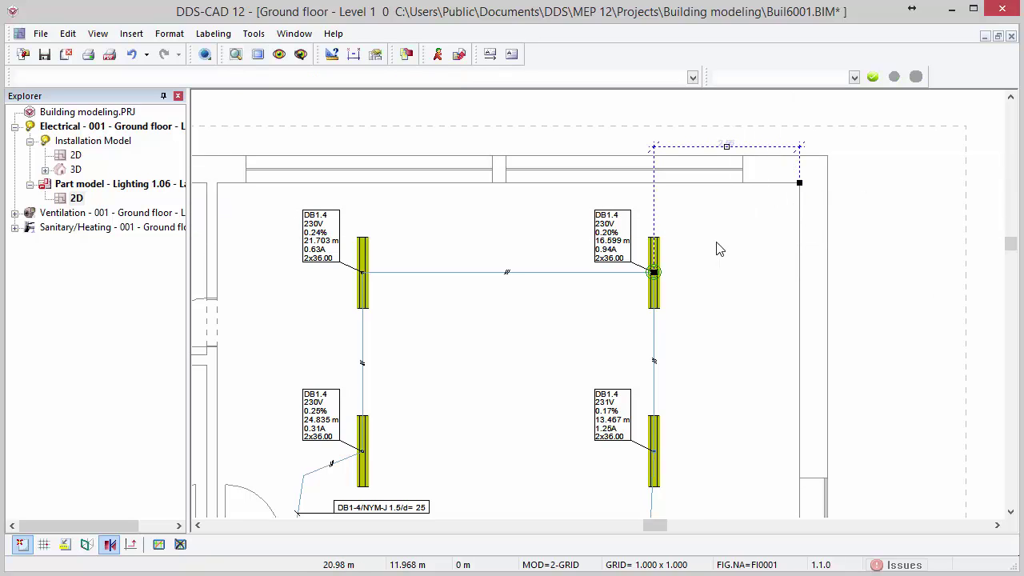
# Build a vertical dimension chain right of the room through the lower fitting to the lower wall
pyautogui.rightClick(717, 249)
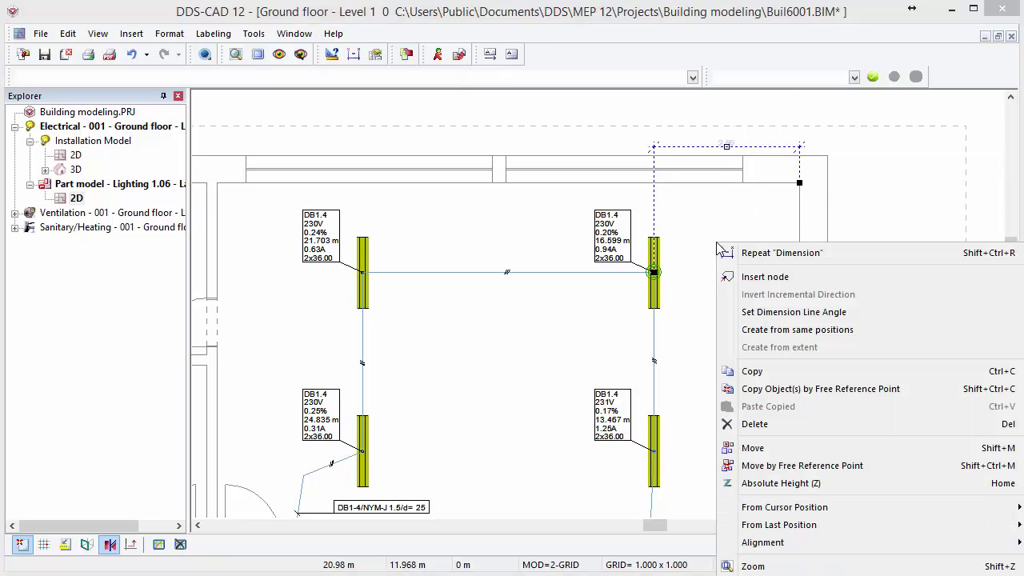
pyautogui.click(725, 331)
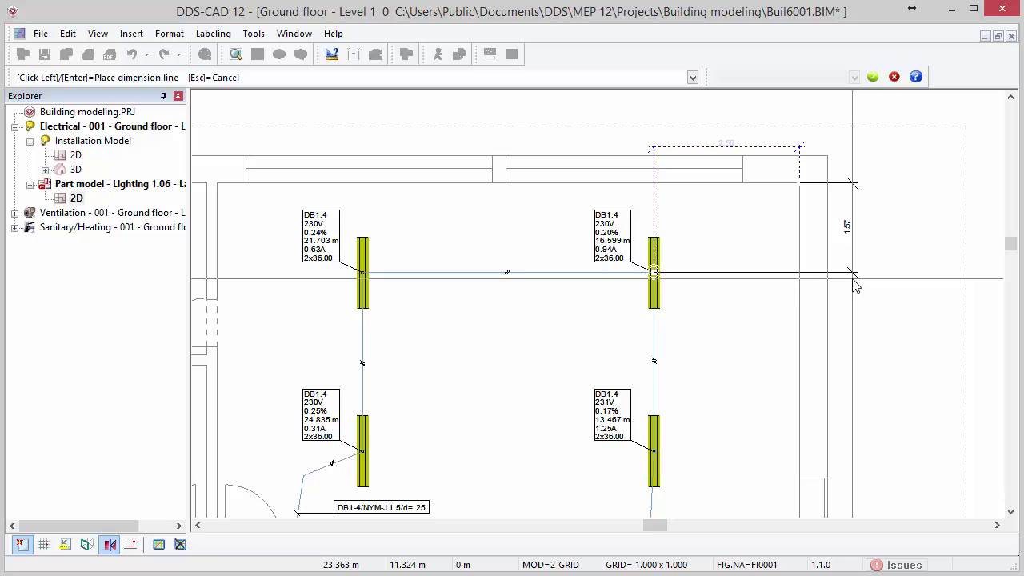
pyautogui.click(854, 281)
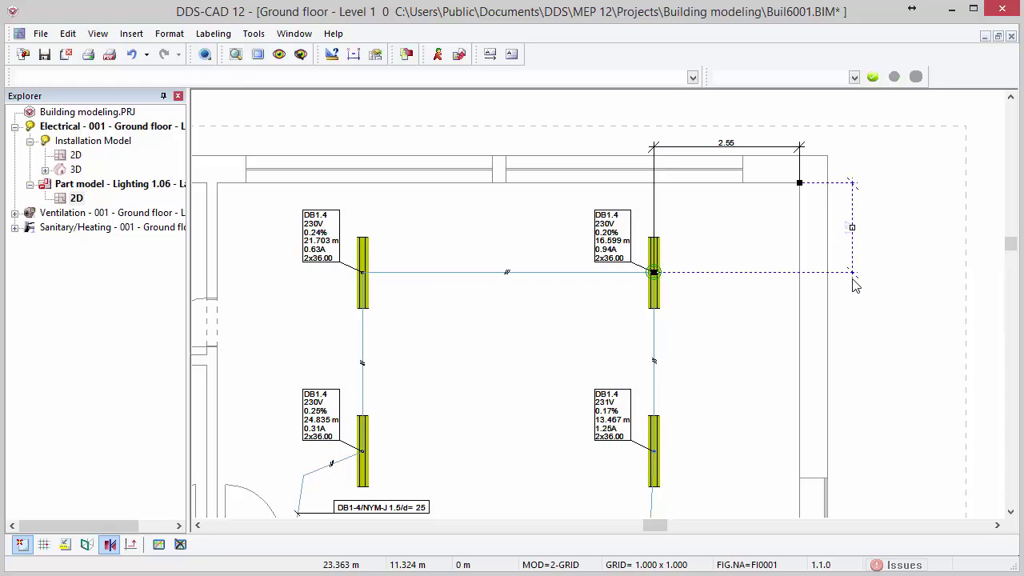
pyautogui.rightClick(718, 286)
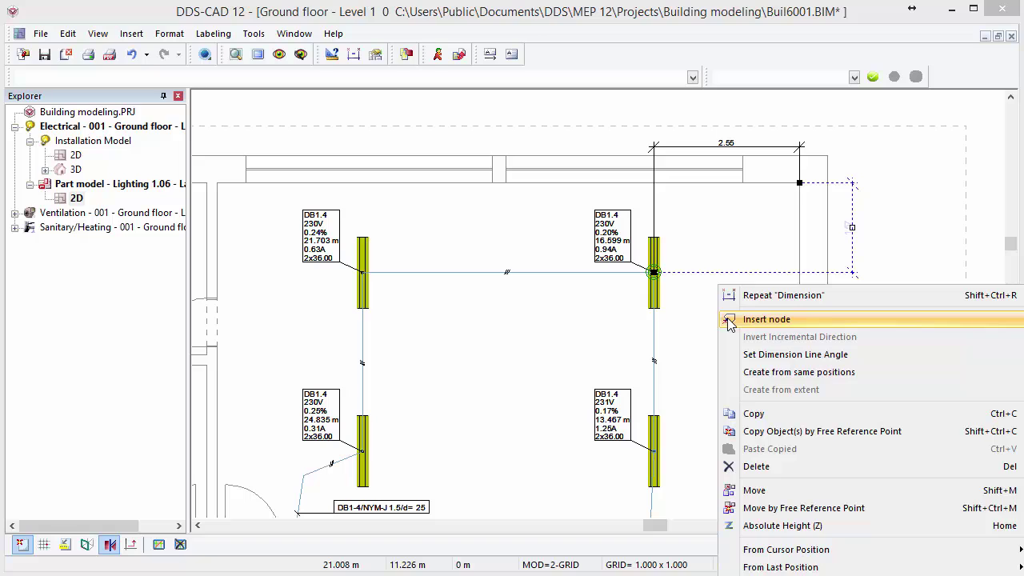
pyautogui.click(767, 319)
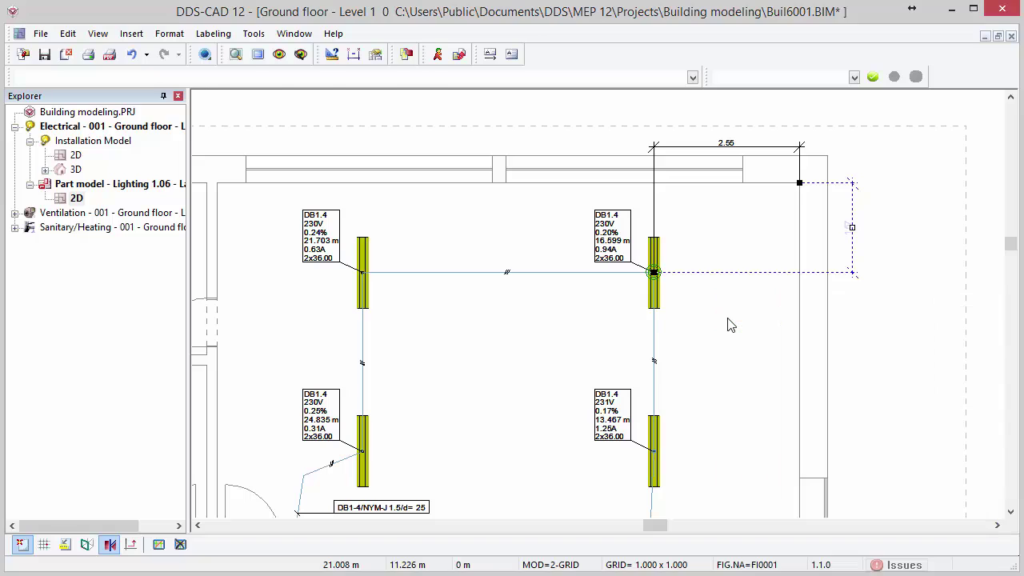
pyautogui.click(654, 453)
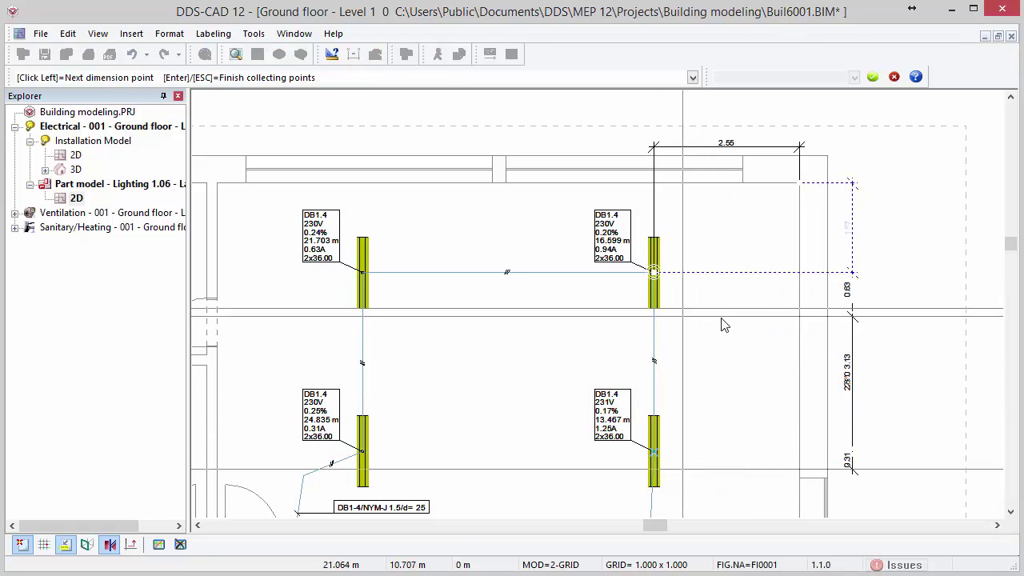
pyautogui.moveTo(728, 419); pyautogui.dragTo(731, 279, button='middle')
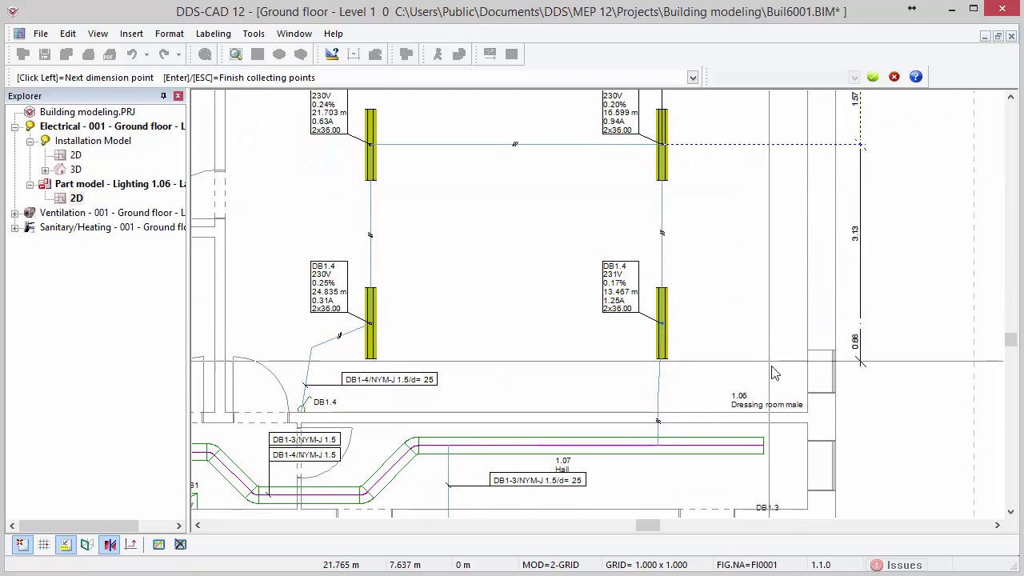
pyautogui.click(807, 413)
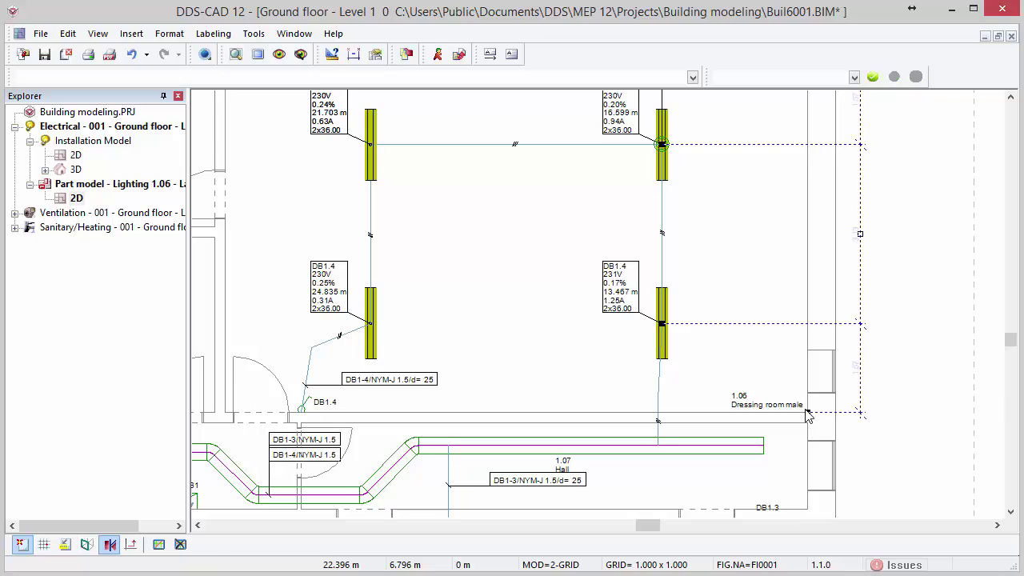
pyautogui.press('Return')
pyautogui.scroll(-1, 808, 414)
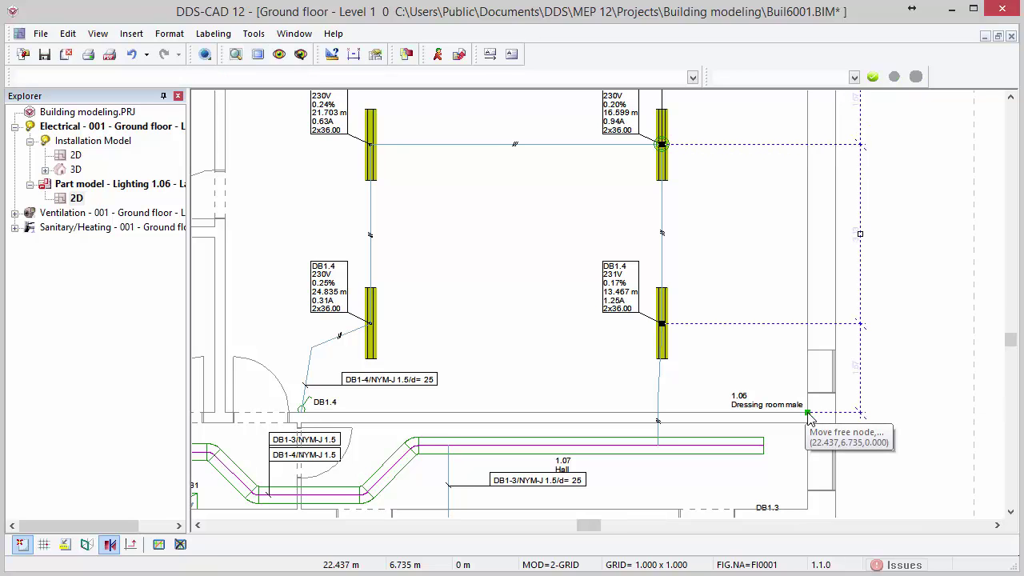
# Place an overall 6.28 dimension beside the 1.57/3.13/1.57 chain, then zoom onto the right-hand fittings
pyautogui.rightClick(780, 286)
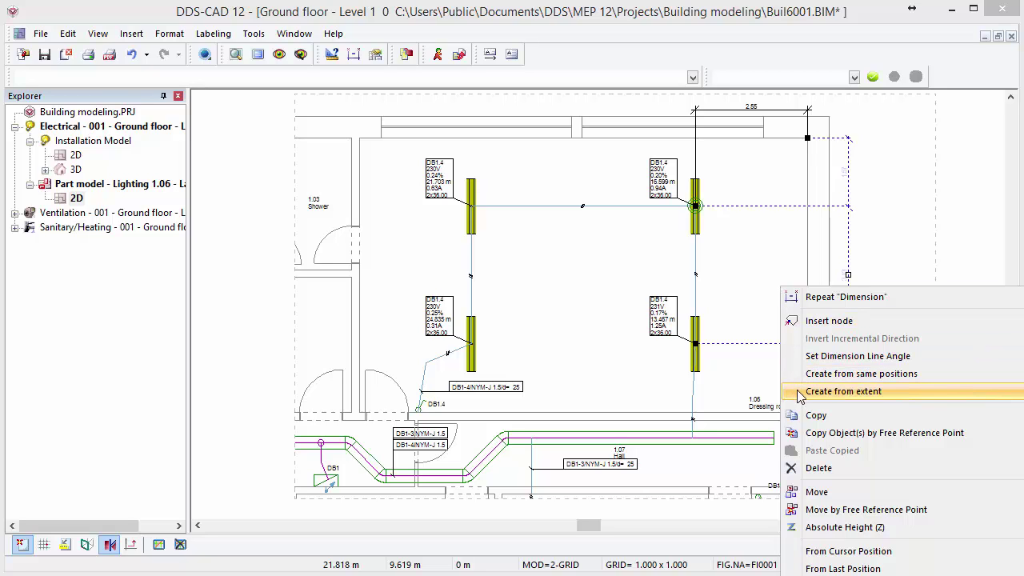
pyautogui.click(844, 391)
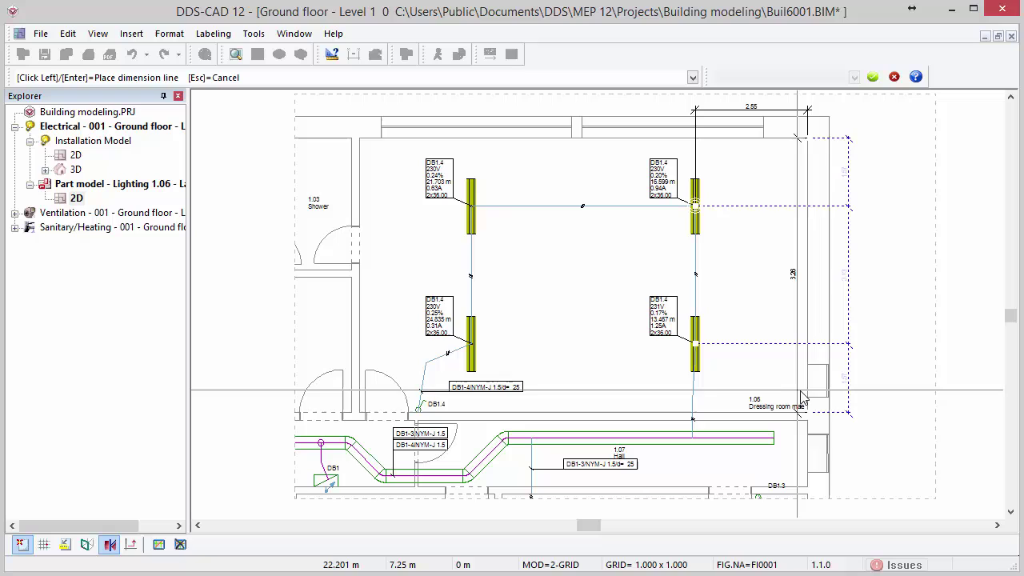
pyautogui.click(876, 396)
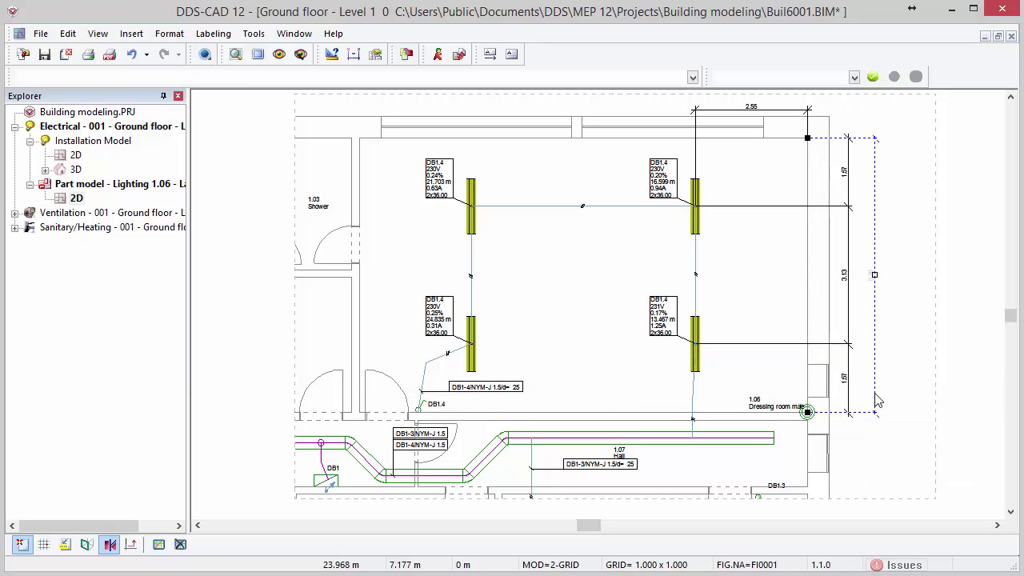
pyautogui.click(878, 402)
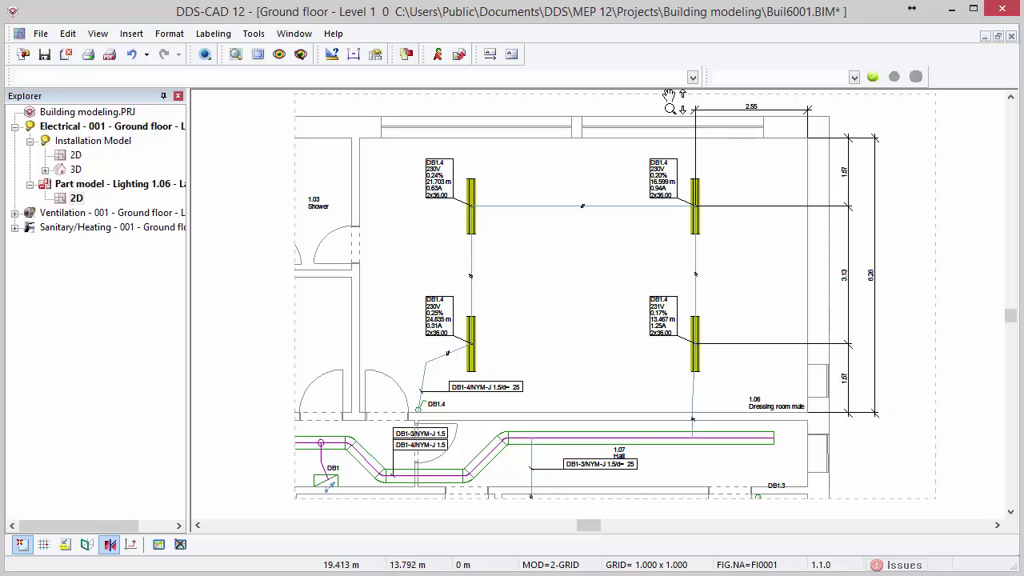
pyautogui.moveTo(674, 103)
pyautogui.mouseDown()
pyautogui.moveTo(900, 385)
pyautogui.moveTo(912, 416)
pyautogui.mouseUp()
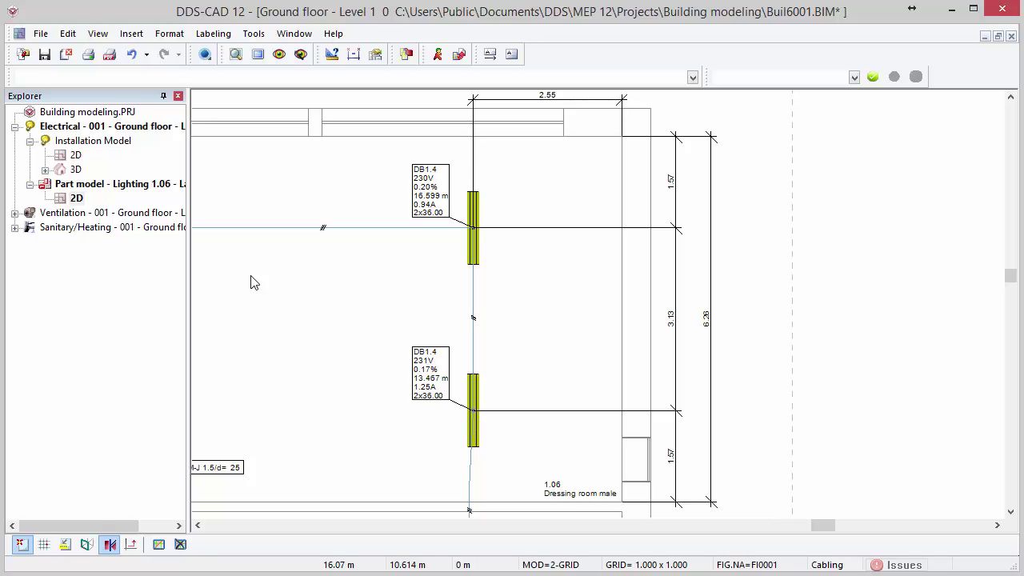
# In the Sanitary/Heating ground floor model, define section A-A through the ladies' washroom pipework
pyautogui.doubleClick(173, 230)
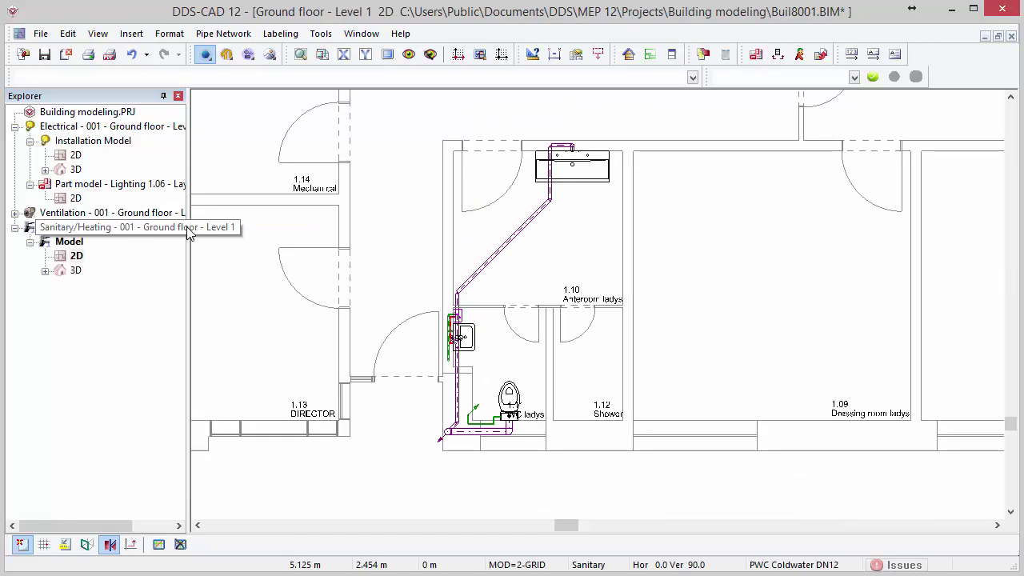
pyautogui.click(790, 60)
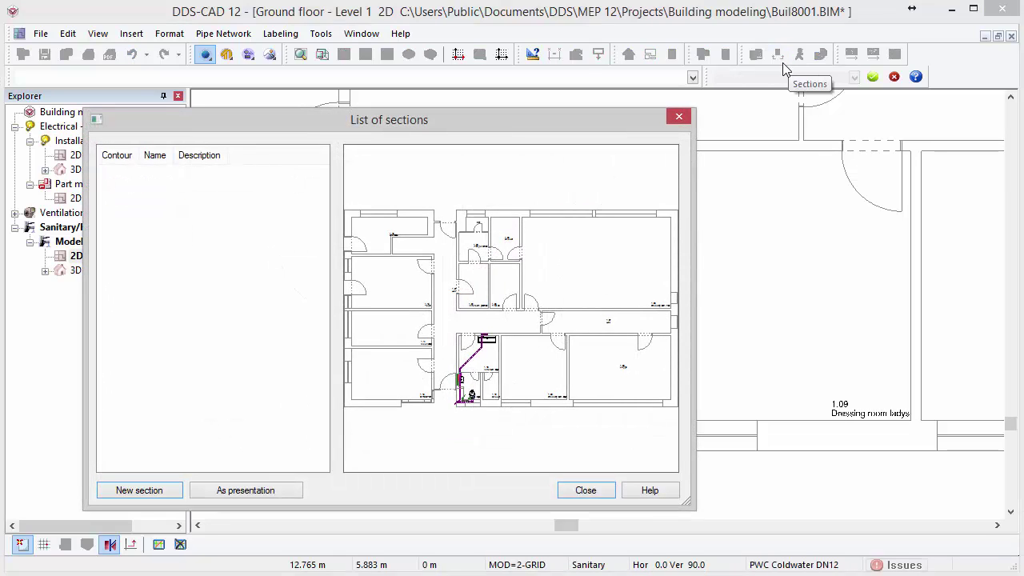
pyautogui.click(167, 489)
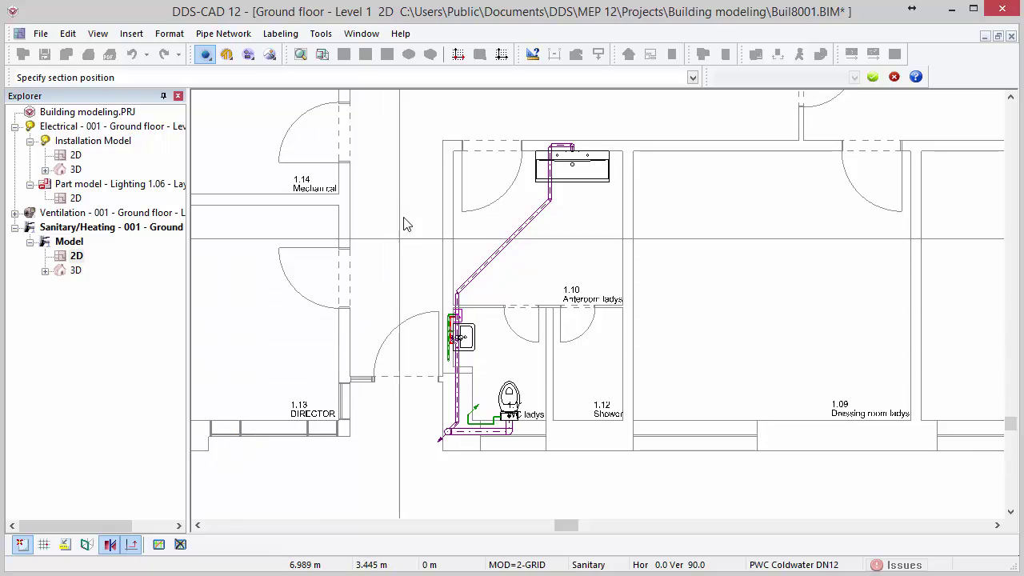
pyautogui.click(429, 144)
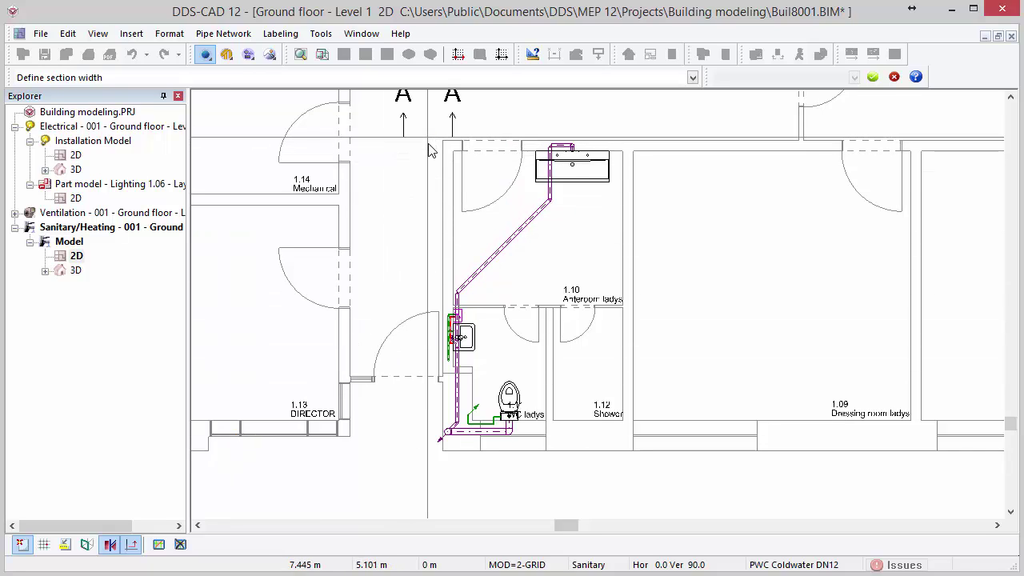
pyautogui.click(414, 461)
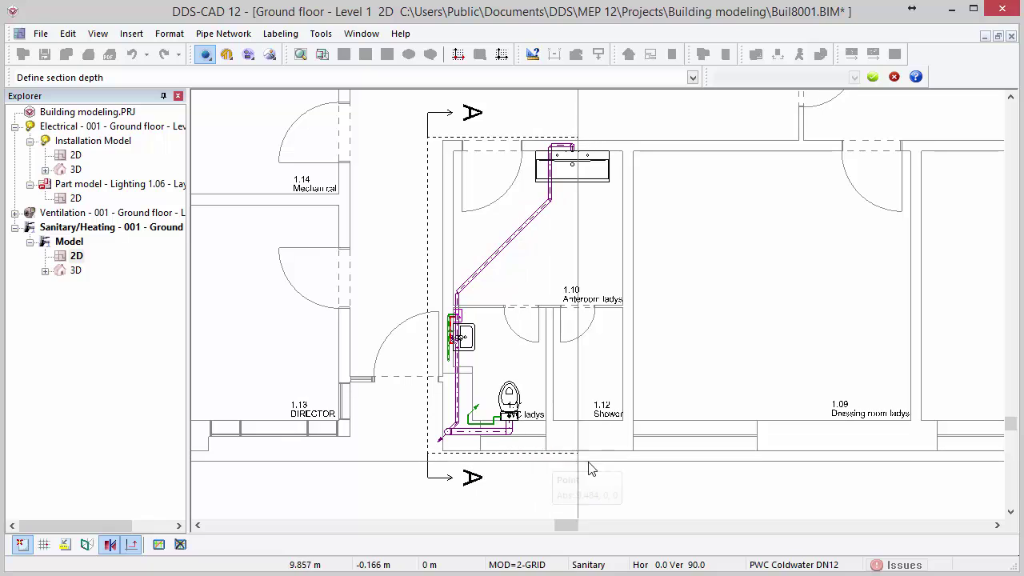
pyautogui.click(636, 470)
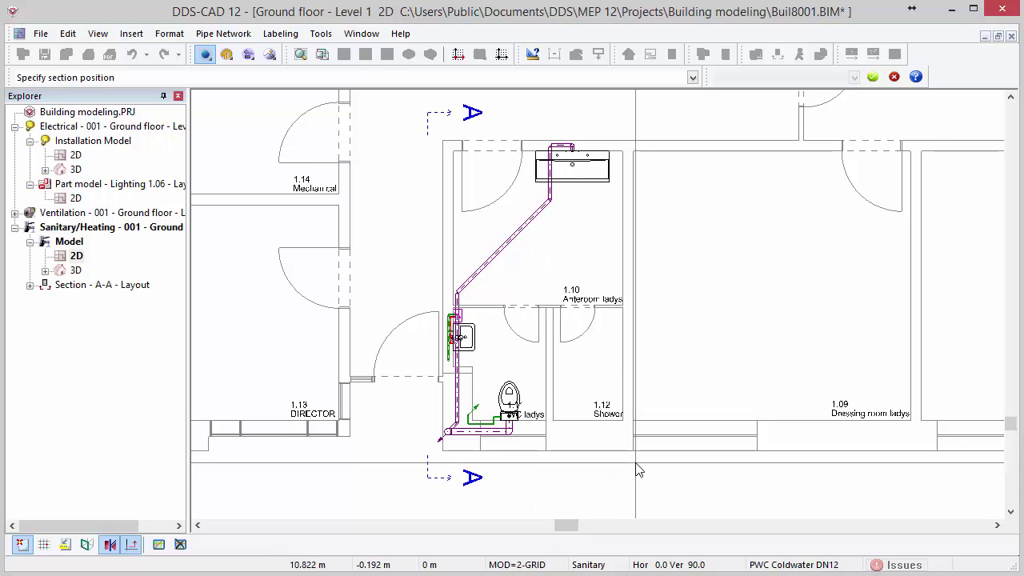
# Finish section A-A and give it Building Section Arrow filled symbols at 0.5 symbol scale
pyautogui.click(639, 470)
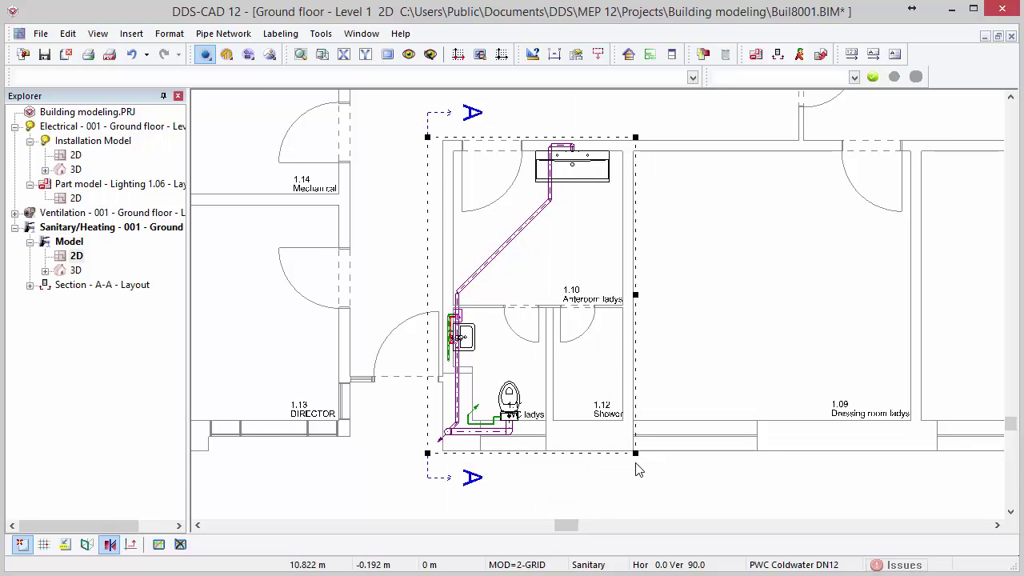
pyautogui.rightClick(639, 471)
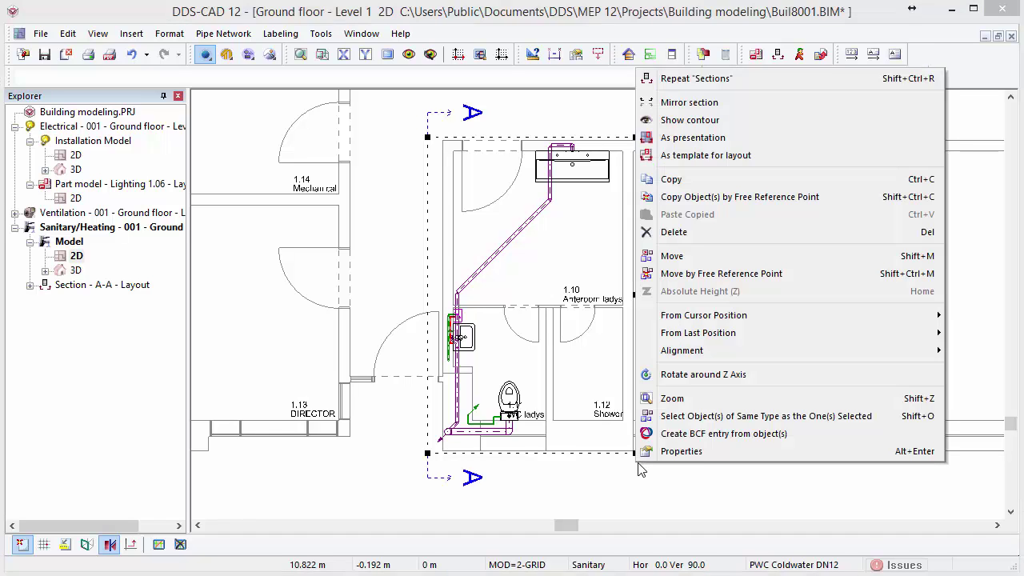
pyautogui.click(698, 453)
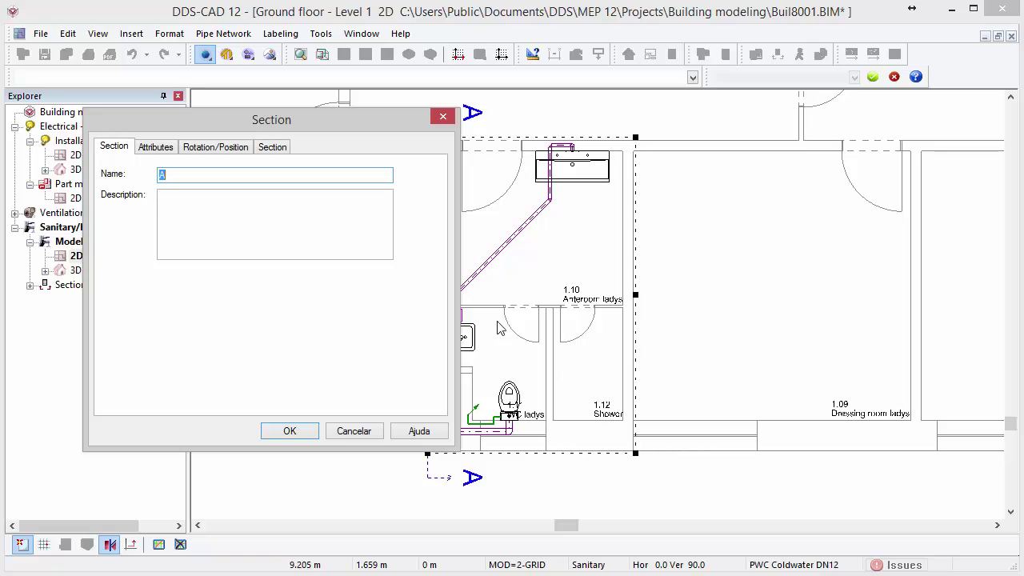
pyautogui.click(283, 148)
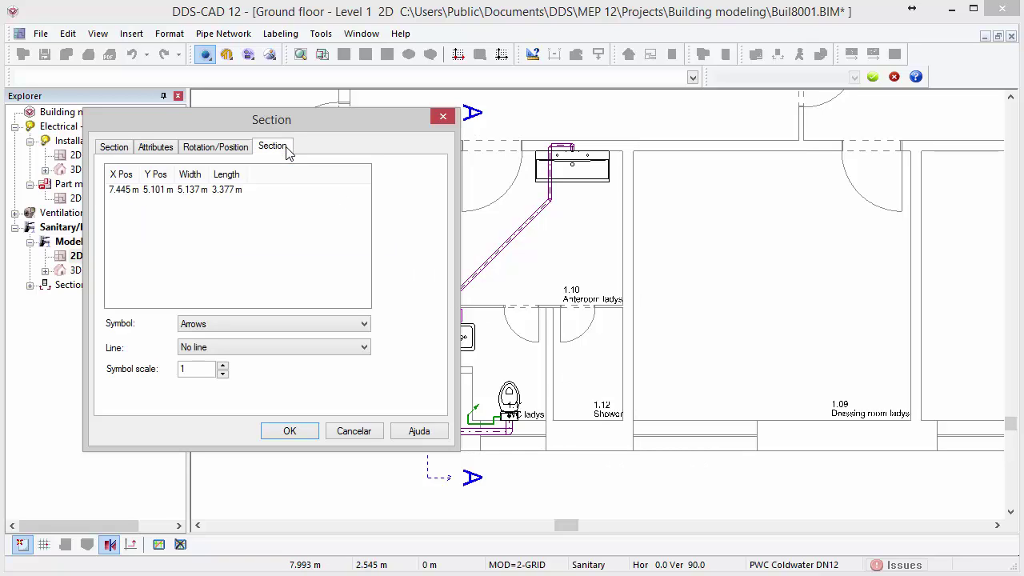
pyautogui.click(281, 324)
pyautogui.click(281, 362)
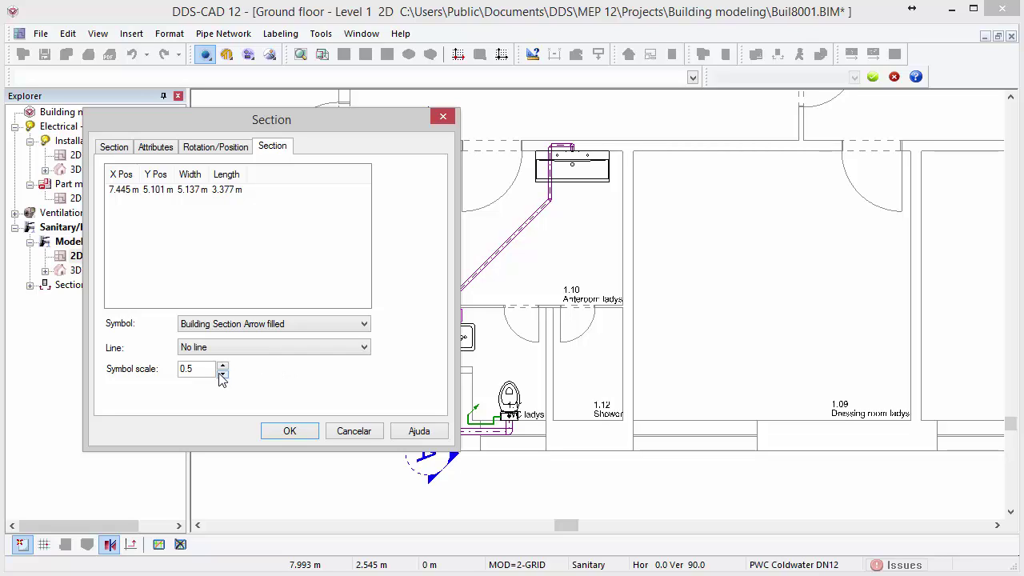
pyautogui.click(272, 431)
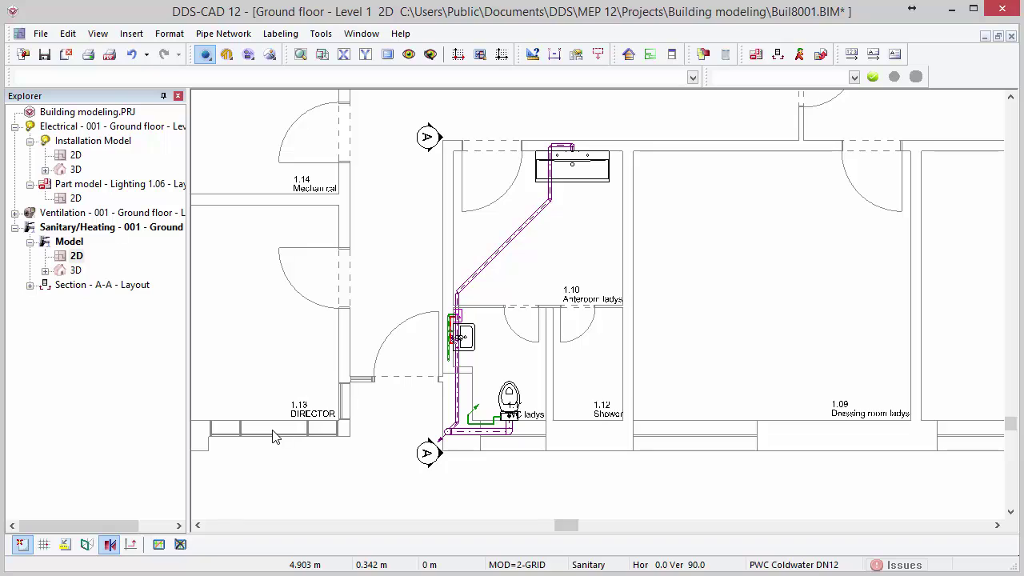
# Open Section - A-A - Layout, freeze the Domestic waste water layer, and zoom to the washbasin
pyautogui.doubleClick(146, 289)
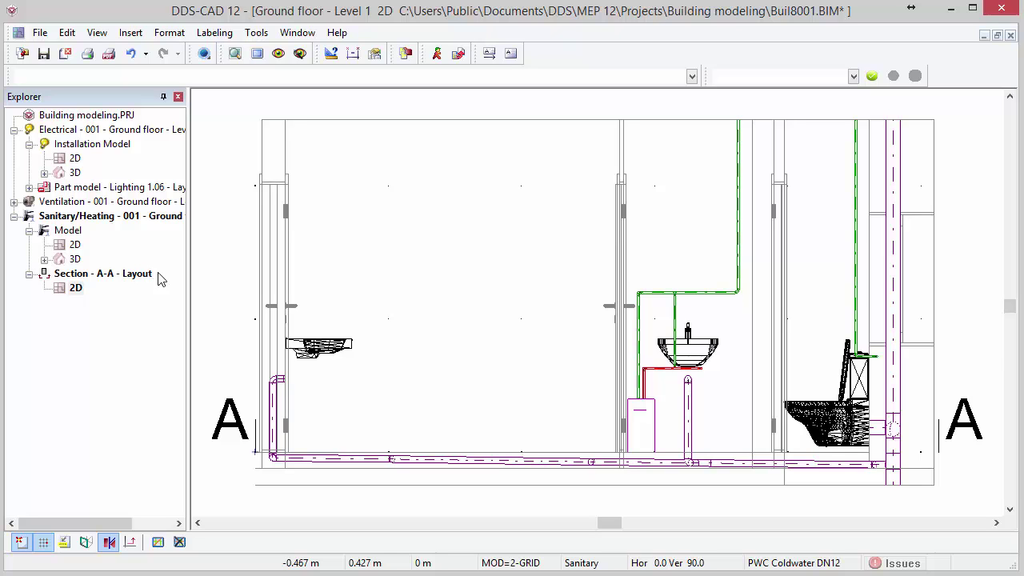
pyautogui.click(278, 53)
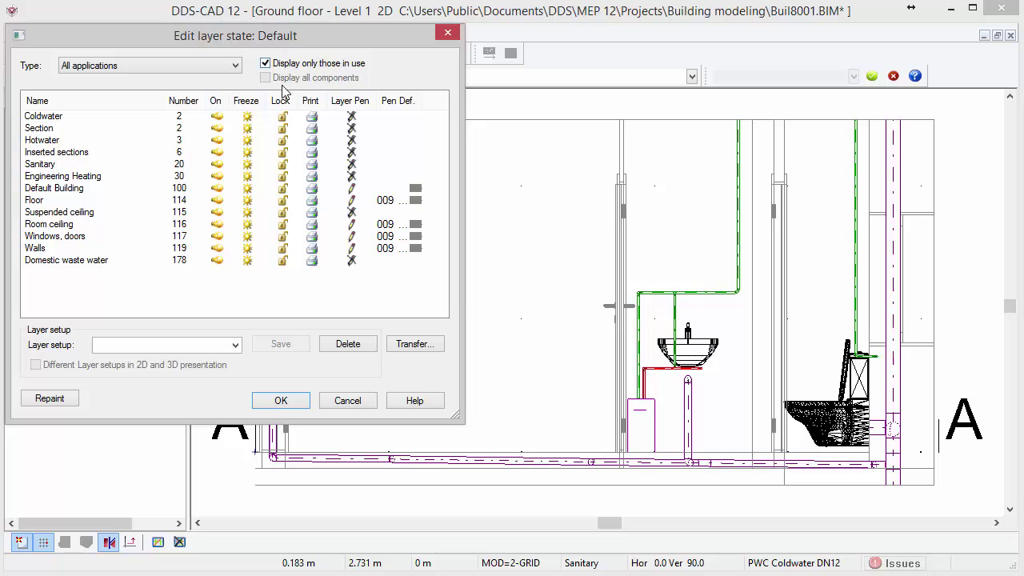
pyautogui.click(247, 261)
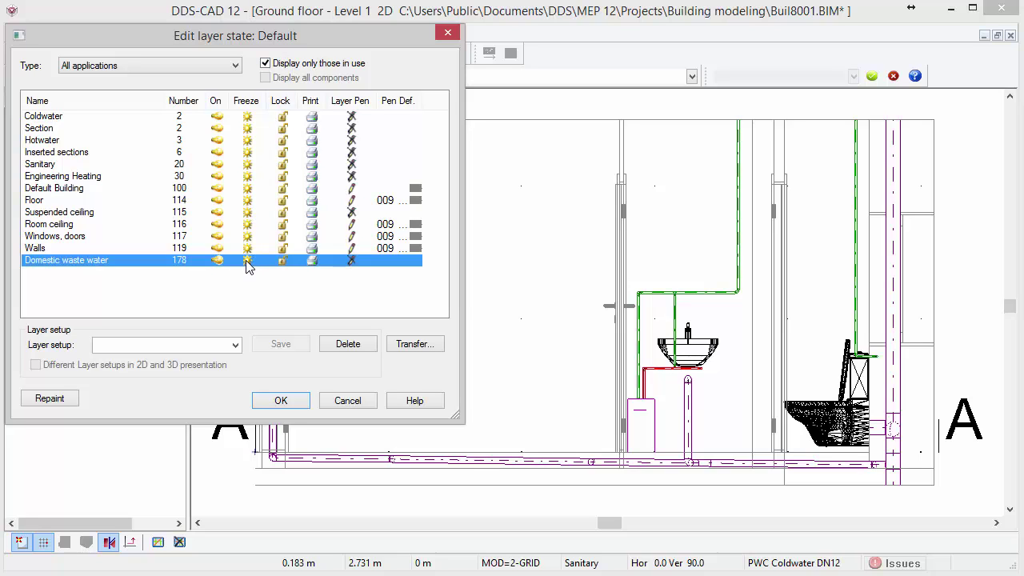
pyautogui.click(280, 400)
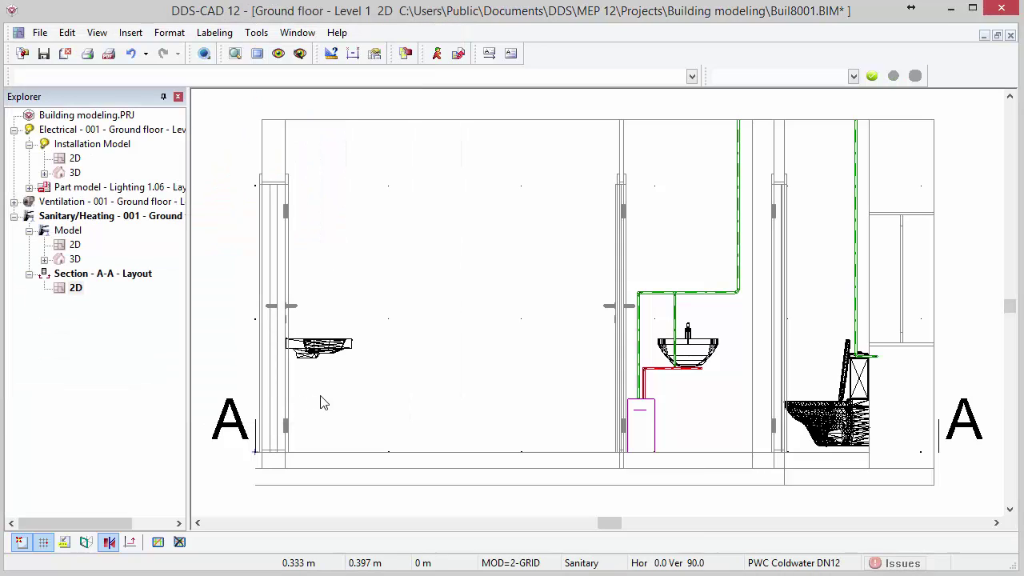
pyautogui.moveTo(555, 249); pyautogui.dragTo(824, 473)
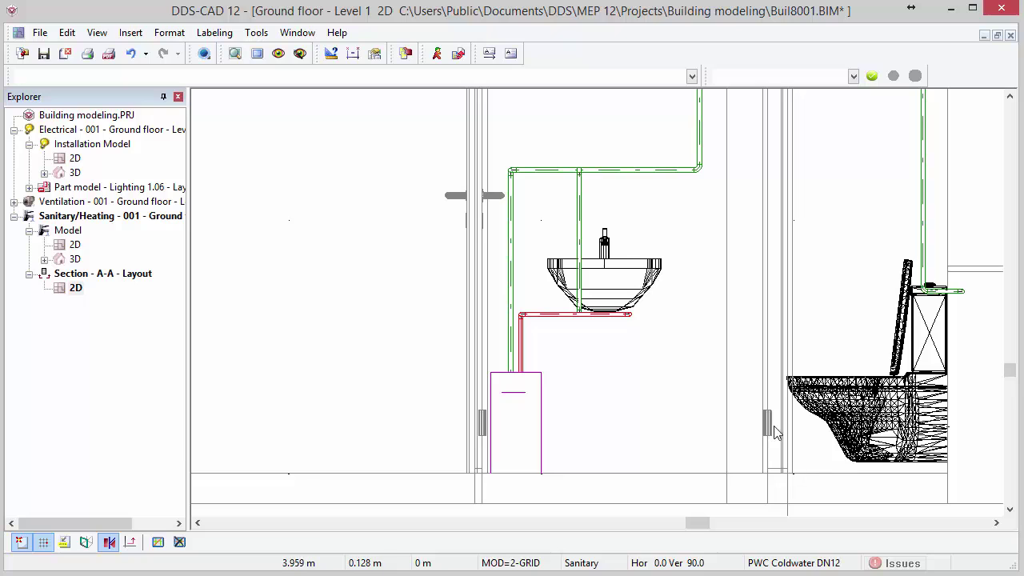
# Add a vertical dimension chain up the cabinet, placed left of the wall
pyautogui.click(353, 54)
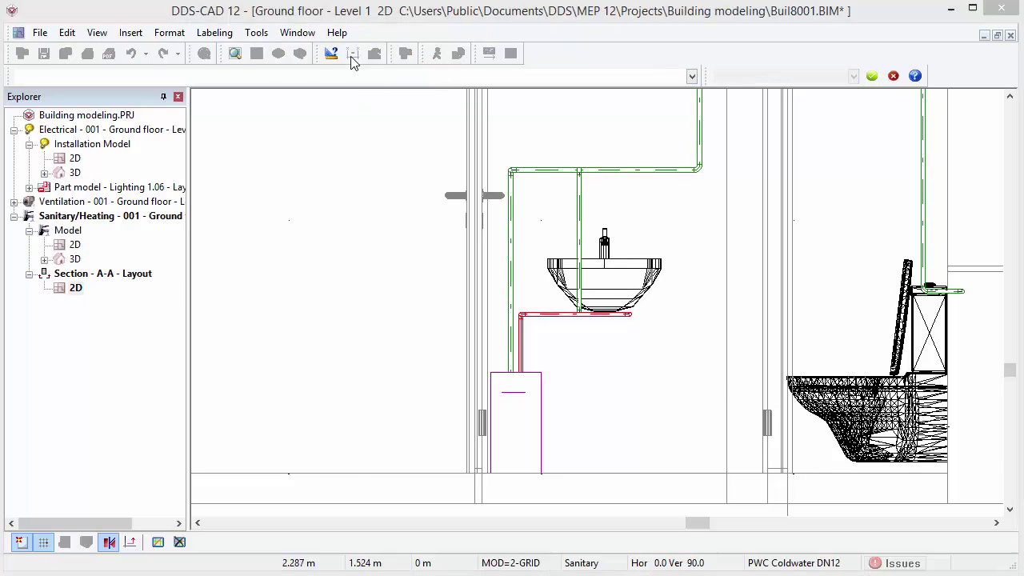
pyautogui.click(491, 474)
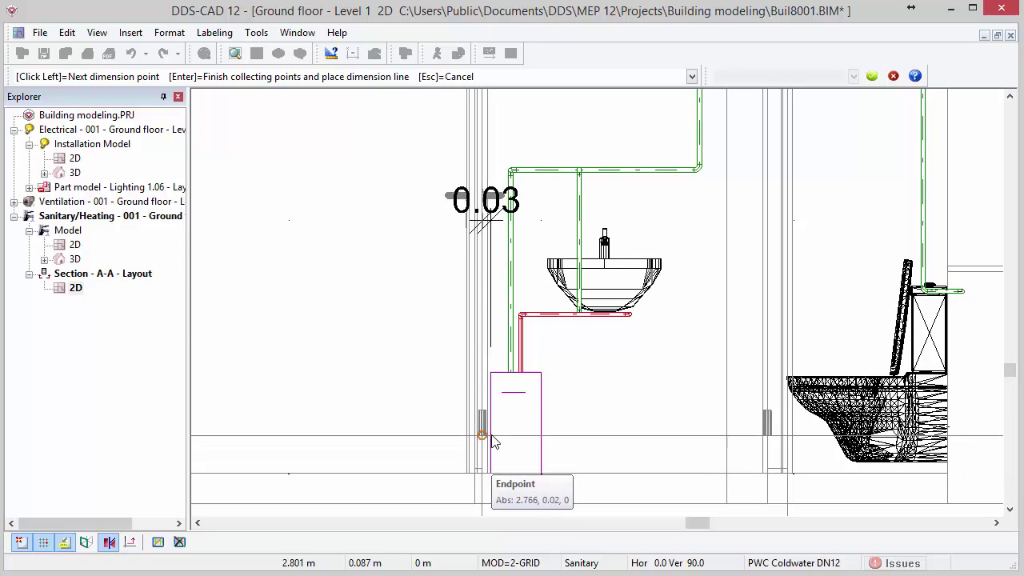
pyautogui.click(491, 376)
pyautogui.scroll(8, 520, 314)
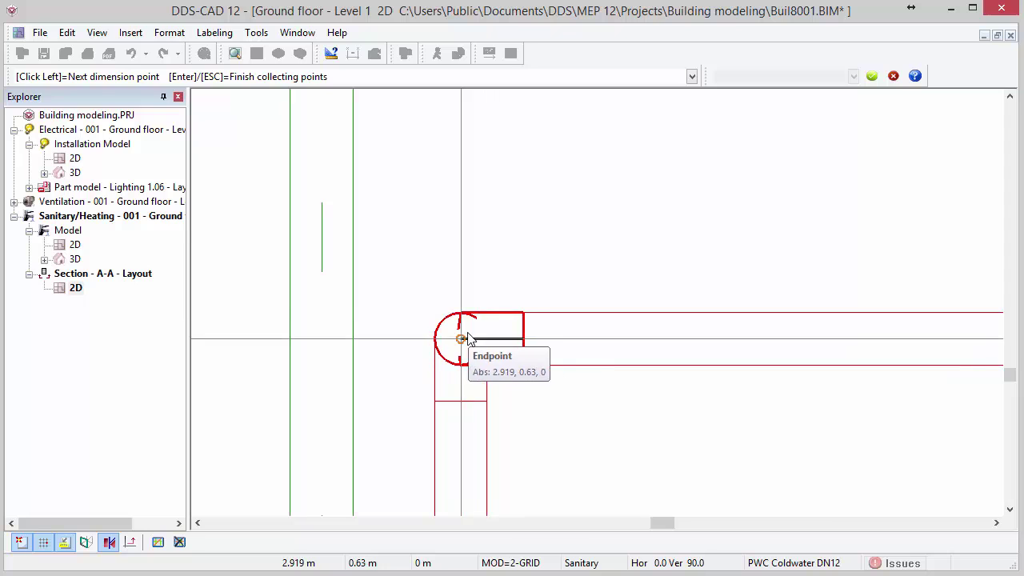
pyautogui.scroll(-4, 463, 336)
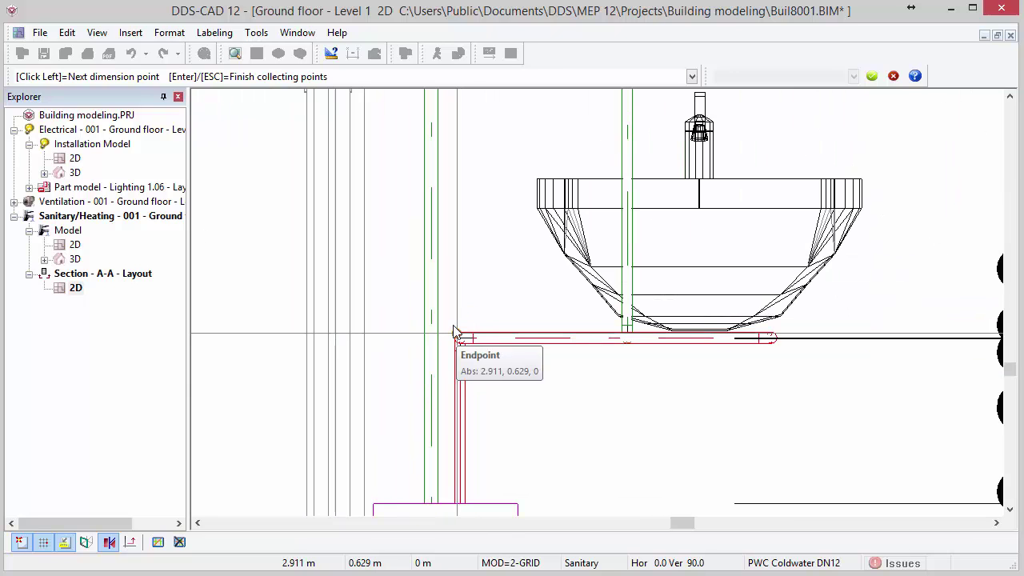
pyautogui.scroll(-2, 432, 327)
pyautogui.scroll(6, 435, 217)
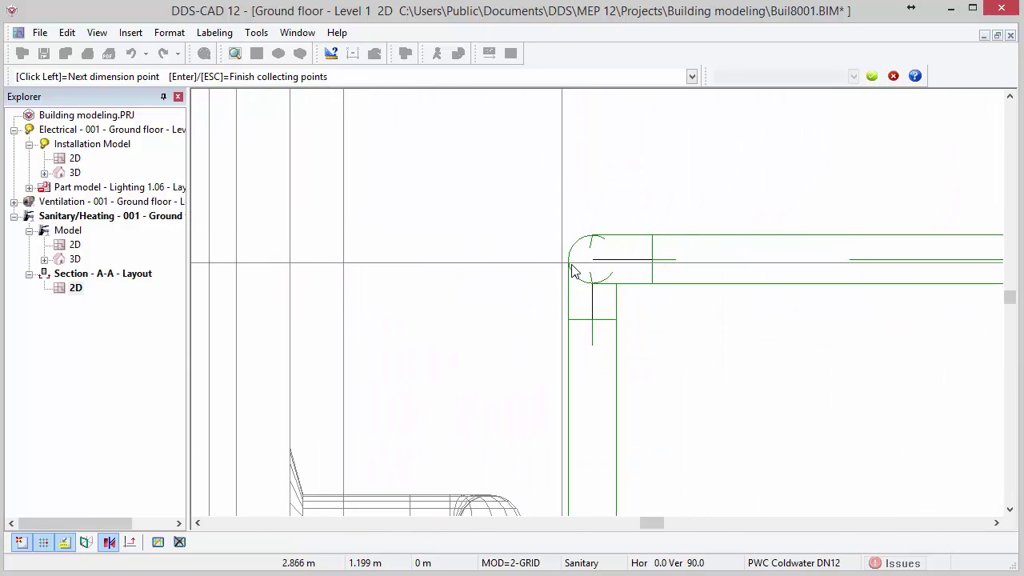
pyautogui.scroll(-6, 590, 267)
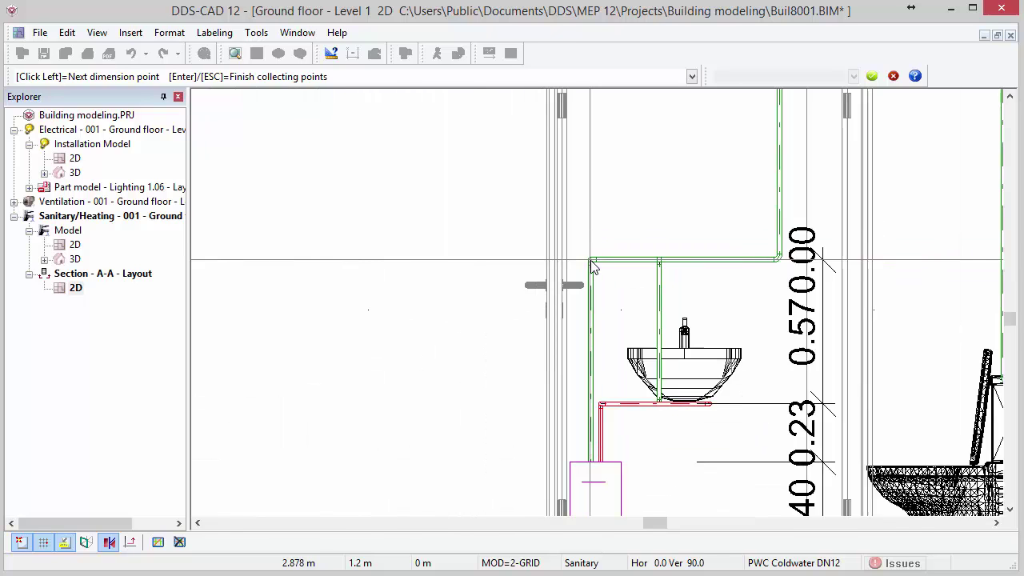
pyautogui.scroll(-1, 593, 268)
pyautogui.press('Return')
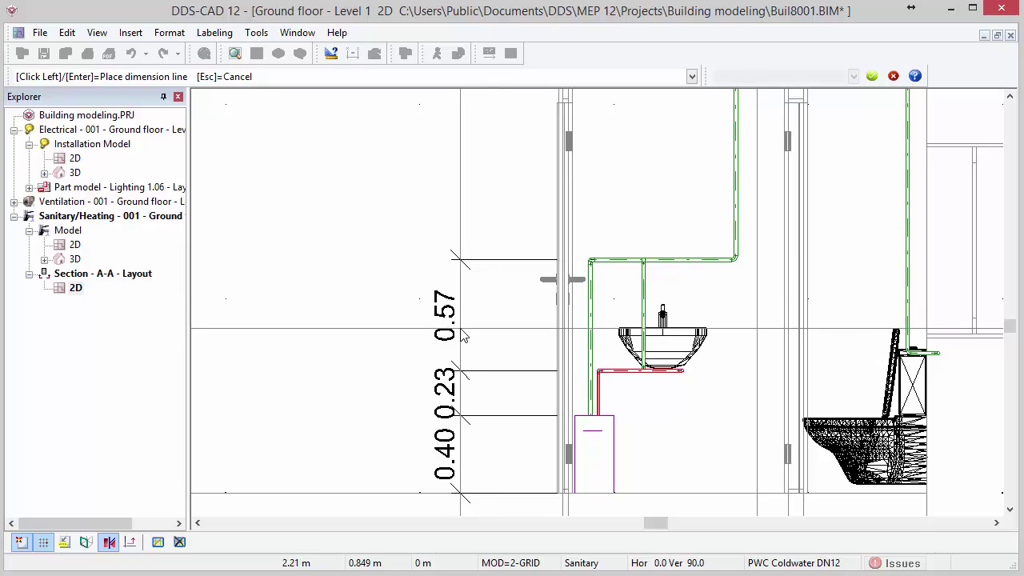
pyautogui.click(461, 335)
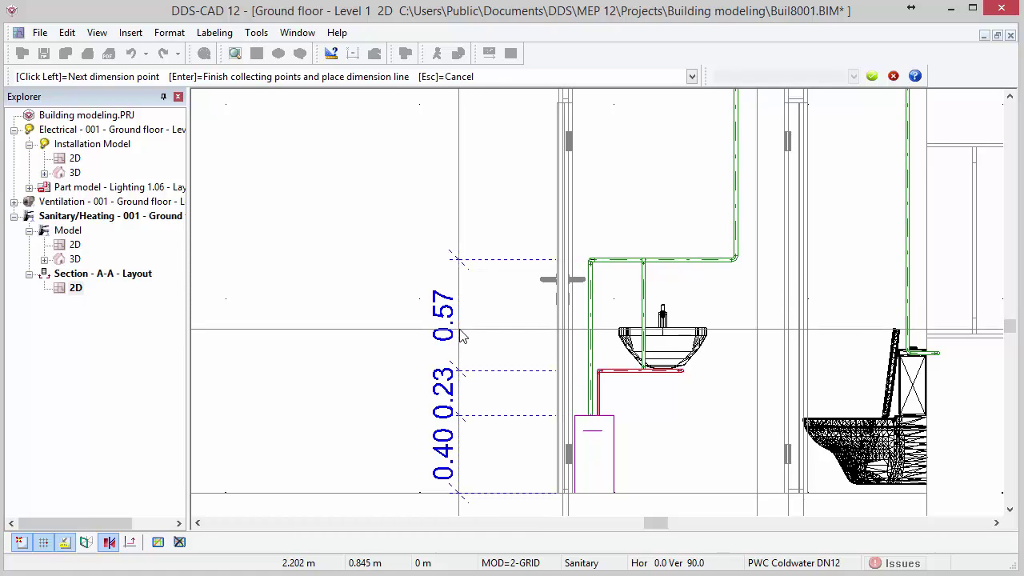
pyautogui.press('Escape')
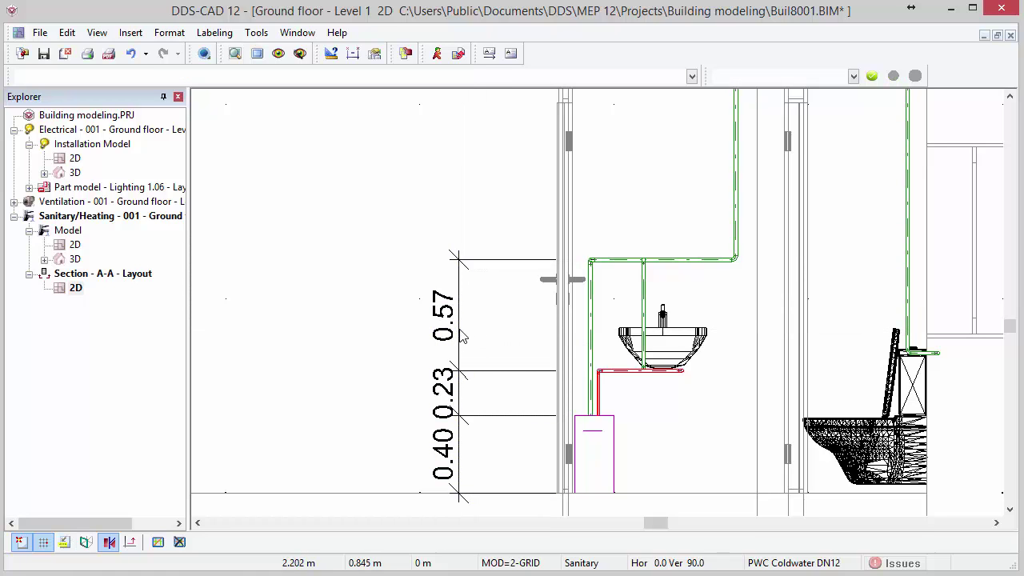
# Make the dimension text horizontal and set the unit format to Detail dimensioning (mm - 123457)
pyautogui.doubleClick(462, 337)
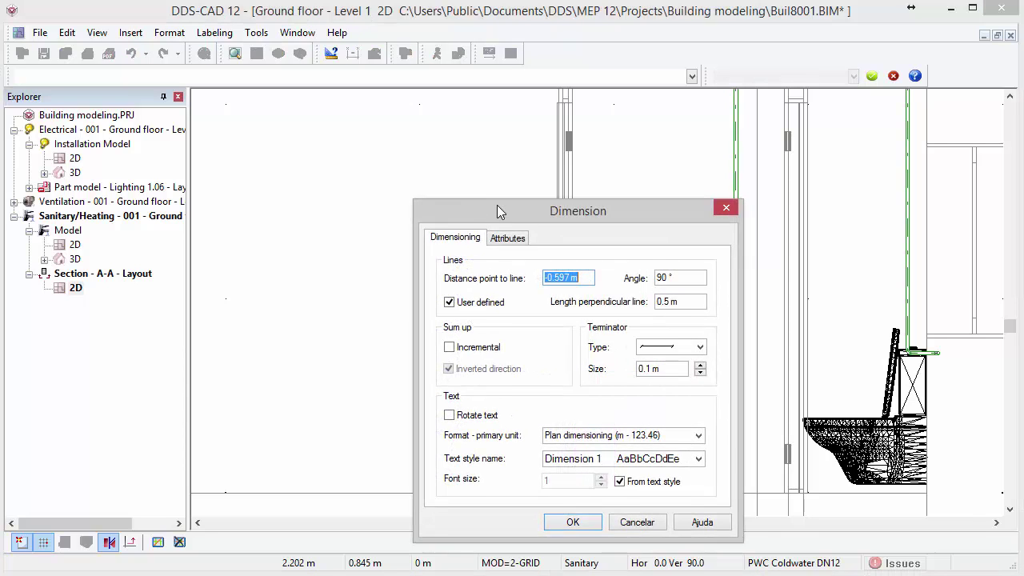
pyautogui.moveTo(497, 205)
pyautogui.mouseDown()
pyautogui.moveTo(396, 185)
pyautogui.moveTo(160, 108)
pyautogui.mouseUp()
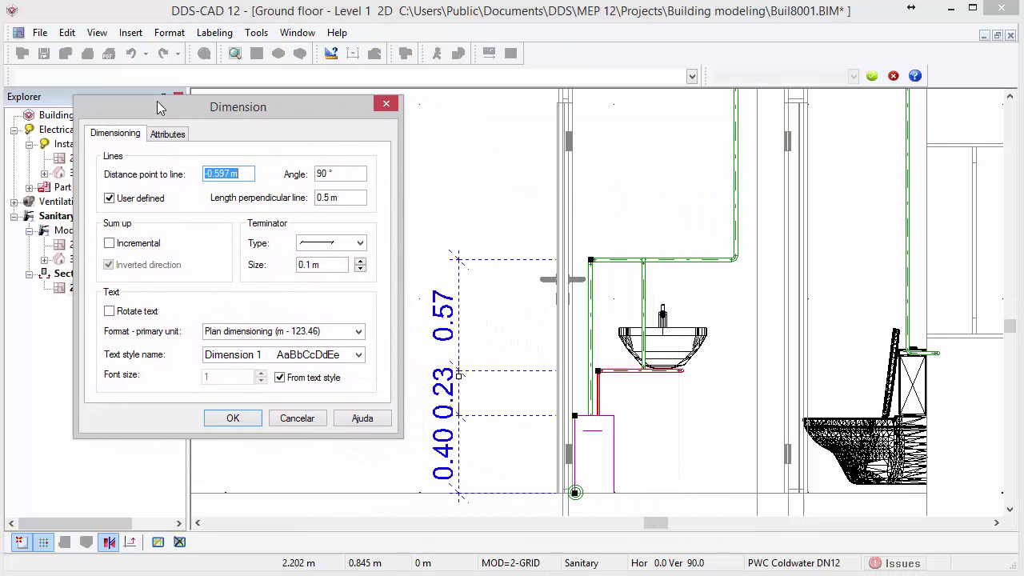
pyautogui.click(109, 311)
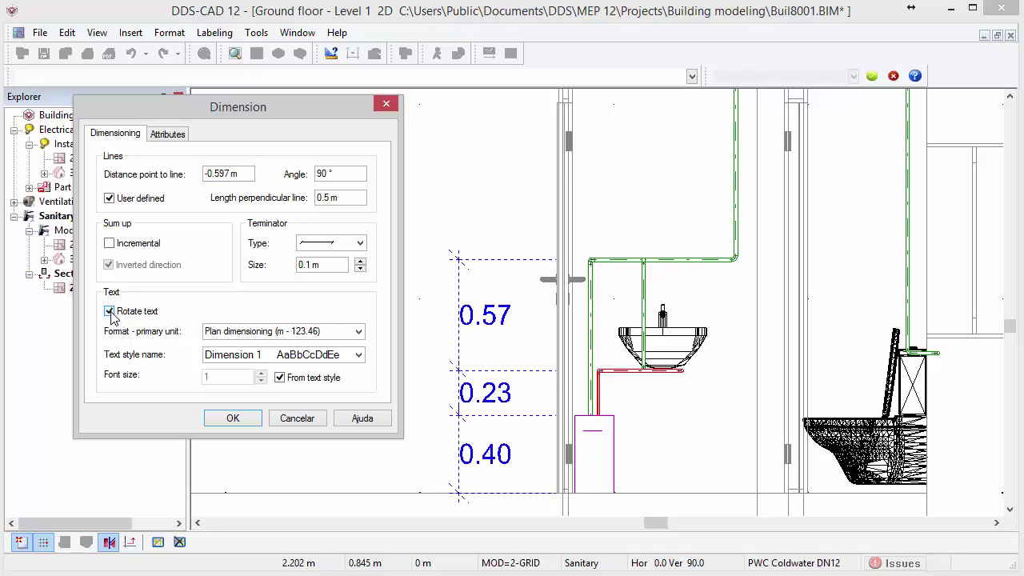
pyautogui.click(358, 333)
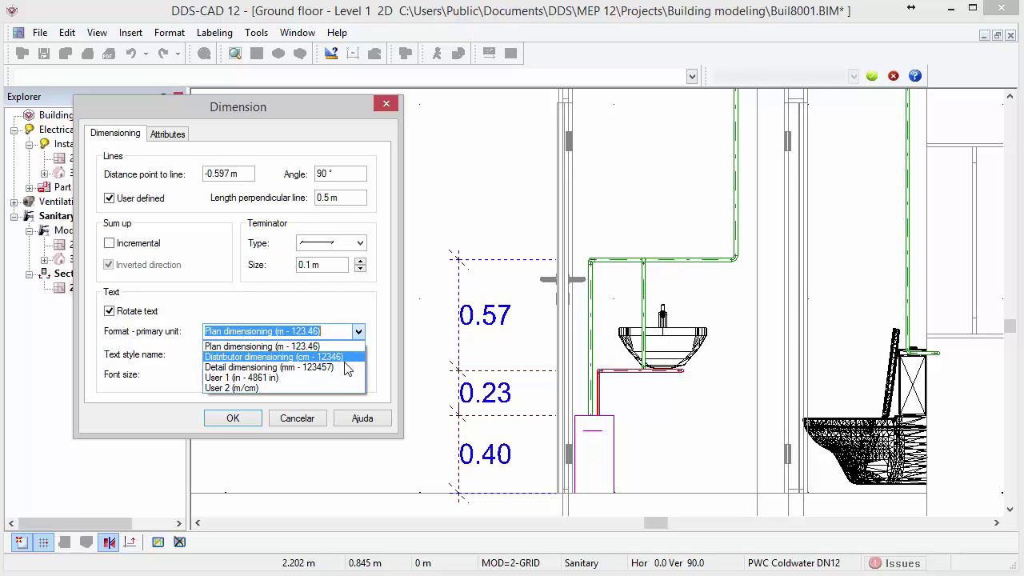
pyautogui.click(344, 367)
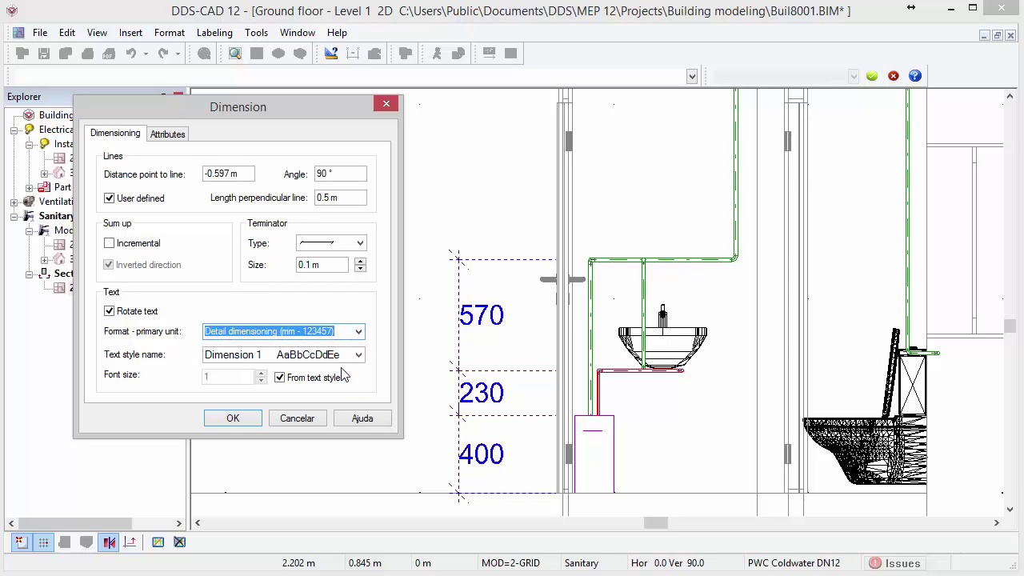
pyautogui.click(257, 421)
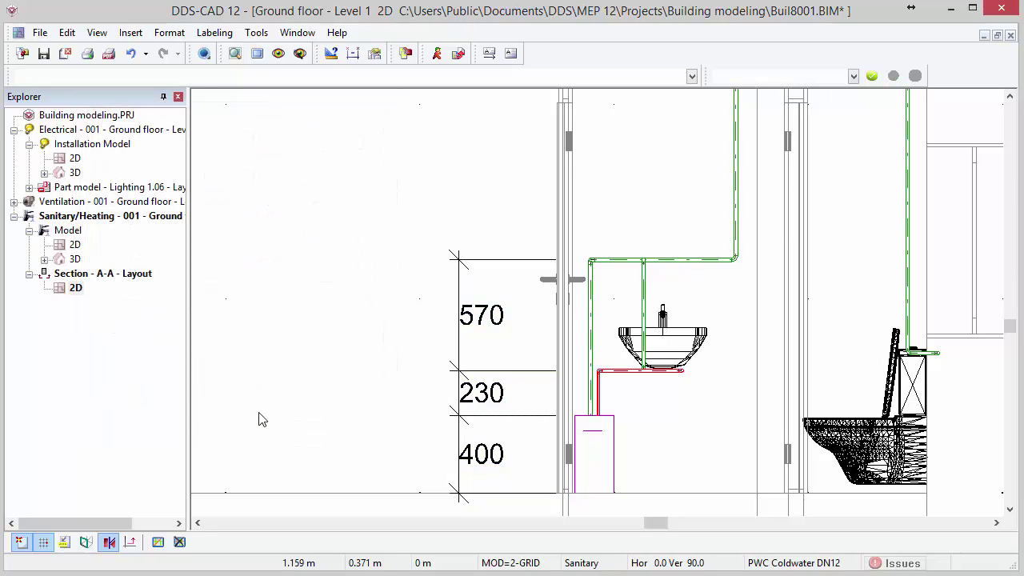
# Zoom to extents and place Part Text labels: 12 mm, 15 mm, and 12 mm above the washbasin
pyautogui.click(236, 63)
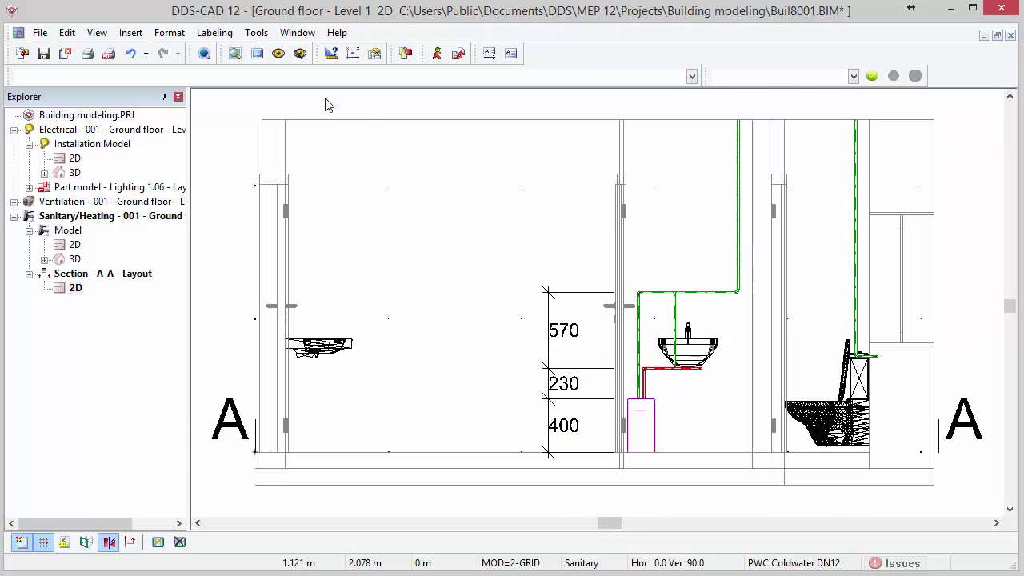
pyautogui.click(485, 56)
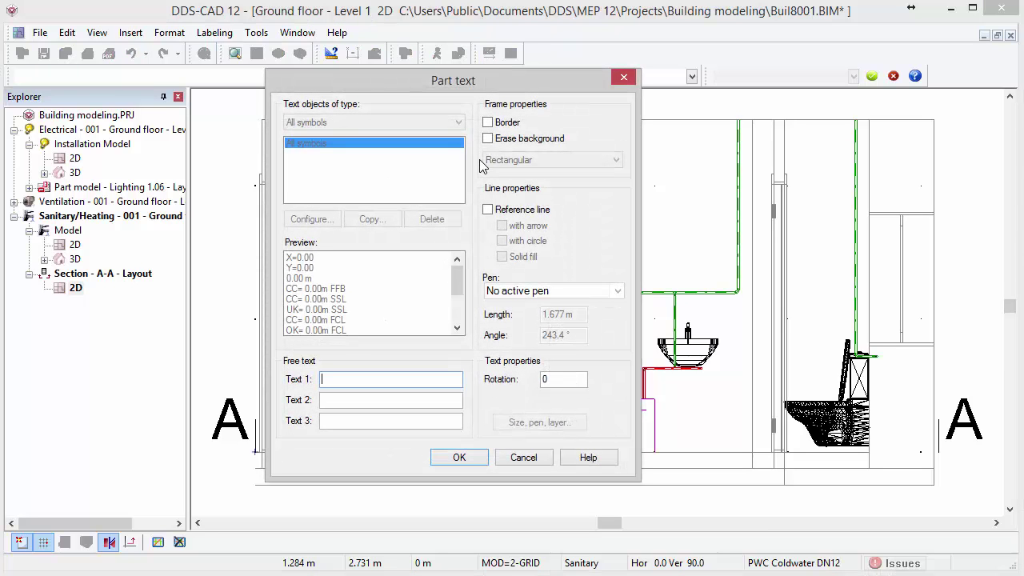
pyautogui.click(460, 458)
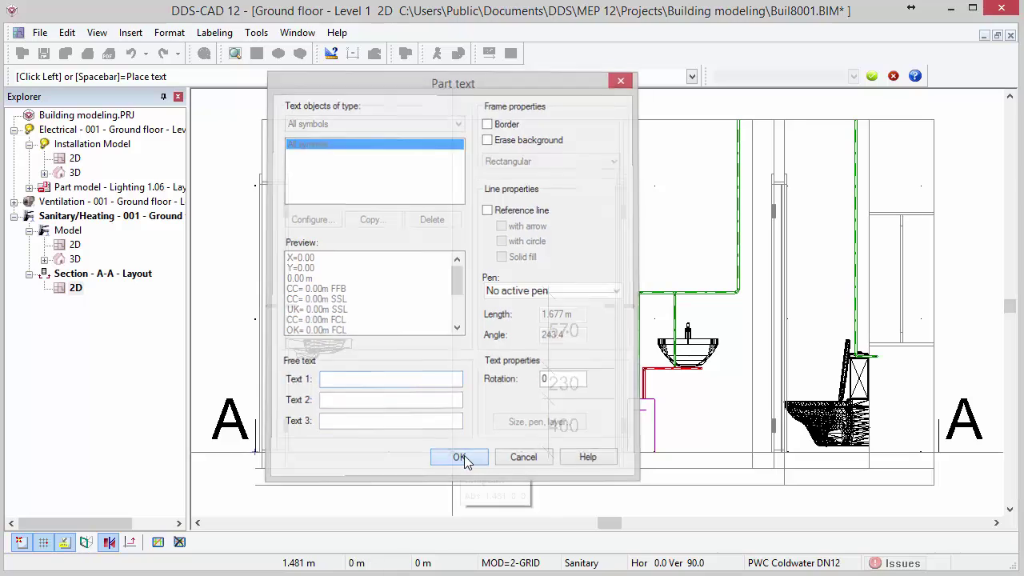
pyautogui.click(859, 184)
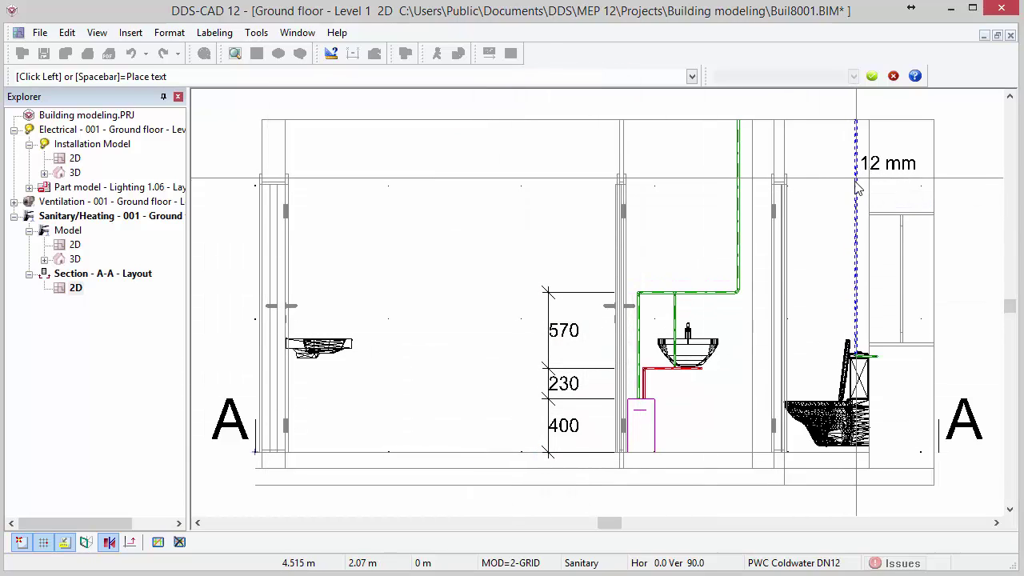
pyautogui.click(743, 185)
pyautogui.scroll(5, 681, 347)
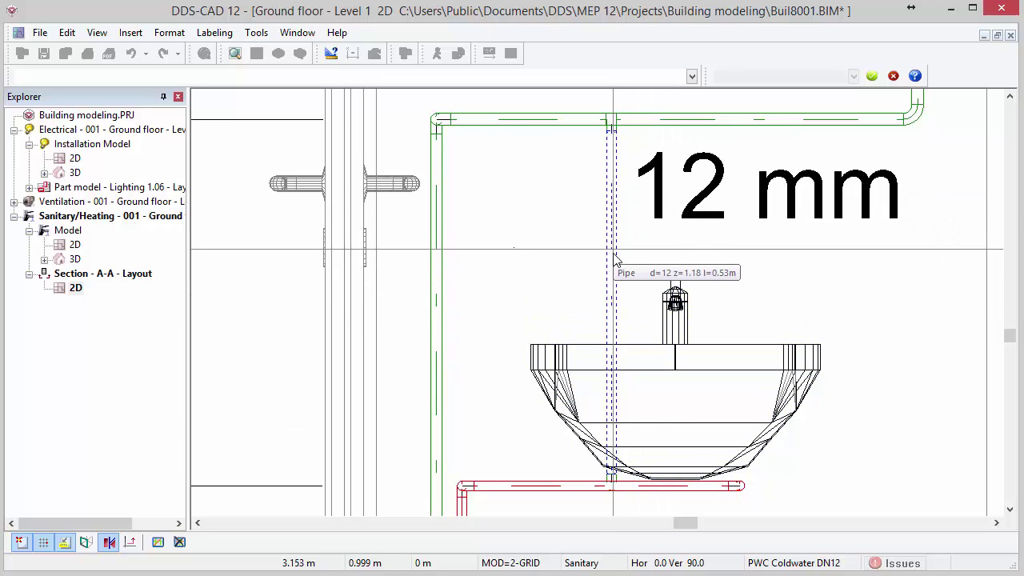
pyautogui.click(614, 263)
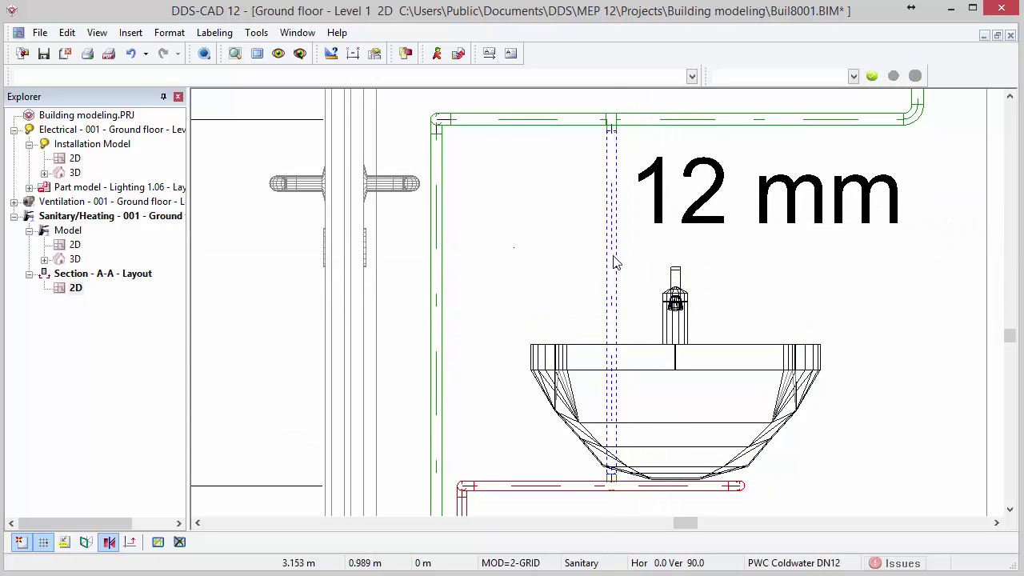
# Give the 12 mm label a first-line underline and a reference line ending in a solid circle
pyautogui.doubleClick(686, 227)
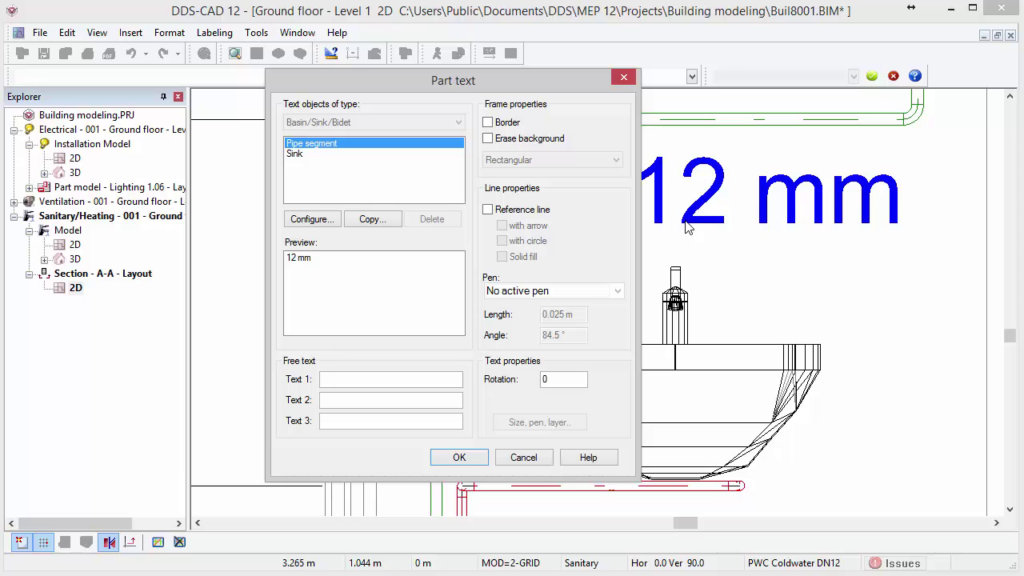
pyautogui.click(488, 122)
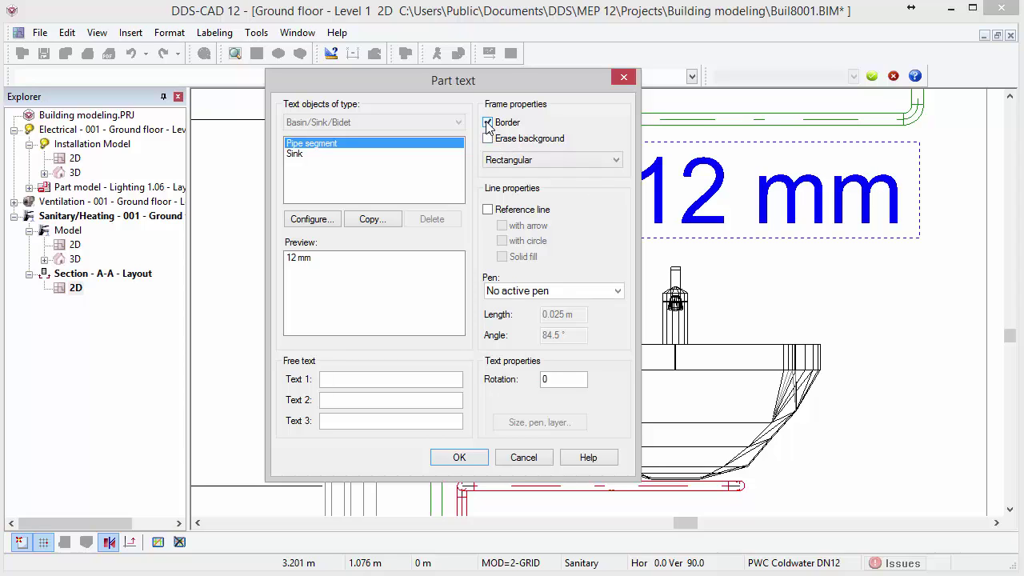
pyautogui.click(564, 161)
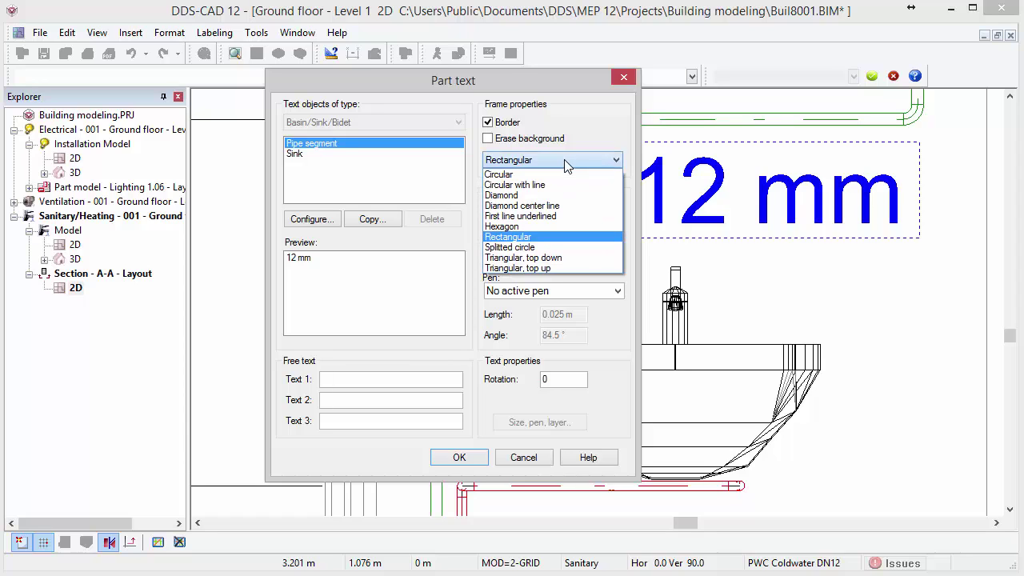
pyautogui.click(560, 217)
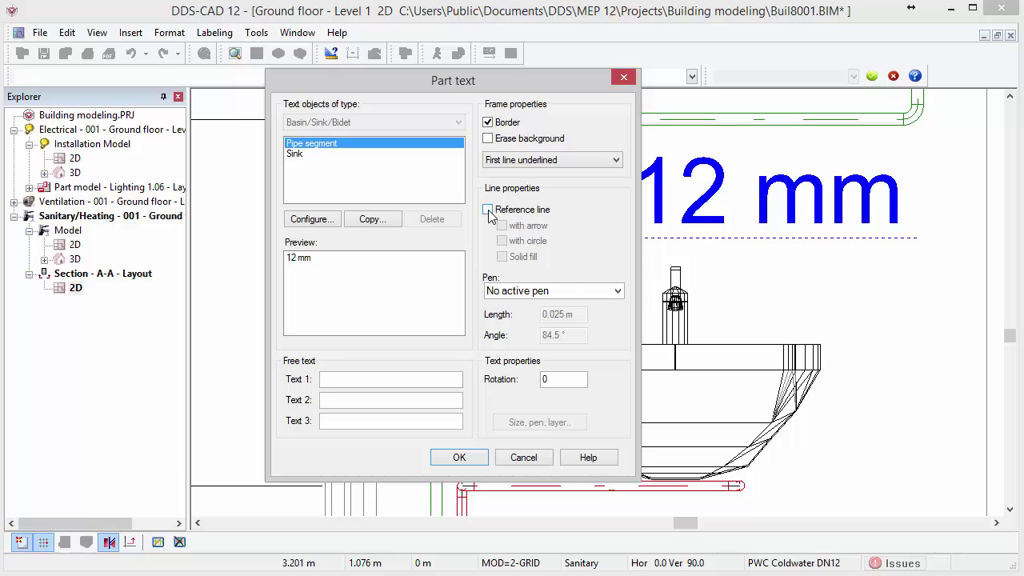
pyautogui.click(489, 210)
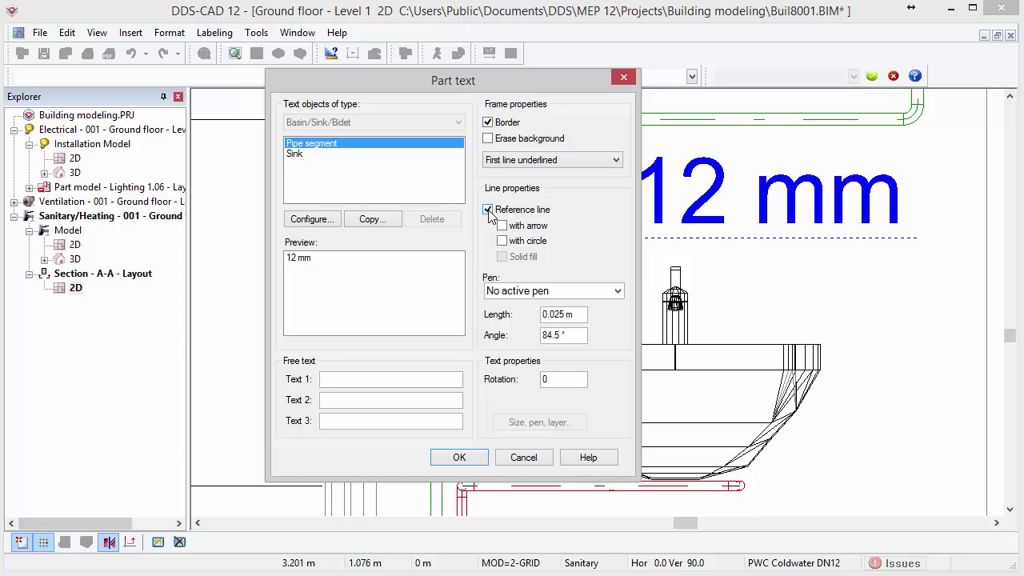
pyautogui.click(502, 241)
pyautogui.click(506, 260)
pyautogui.click(459, 458)
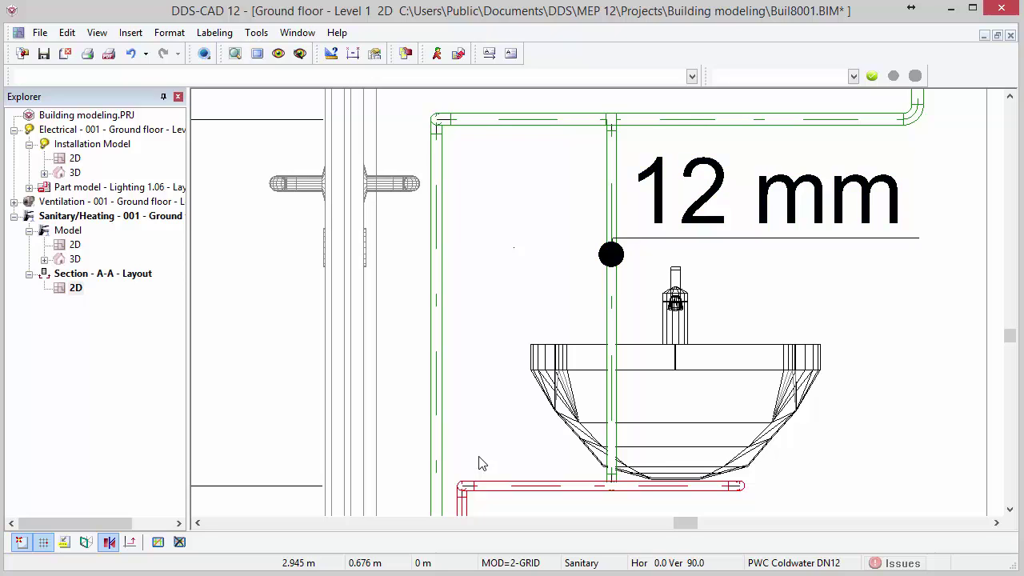
pyautogui.scroll(-5, 481, 462)
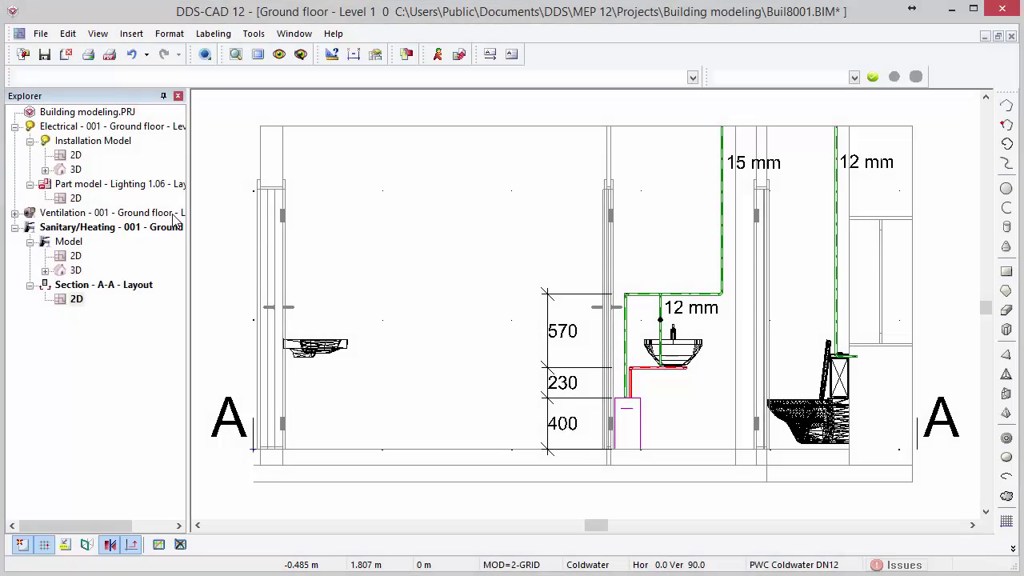
# Open the Ventilation ground-floor 2D plan, create its parts list past the layer warning, and open Reports
pyautogui.click(176, 214)
pyautogui.doubleClick(176, 214)
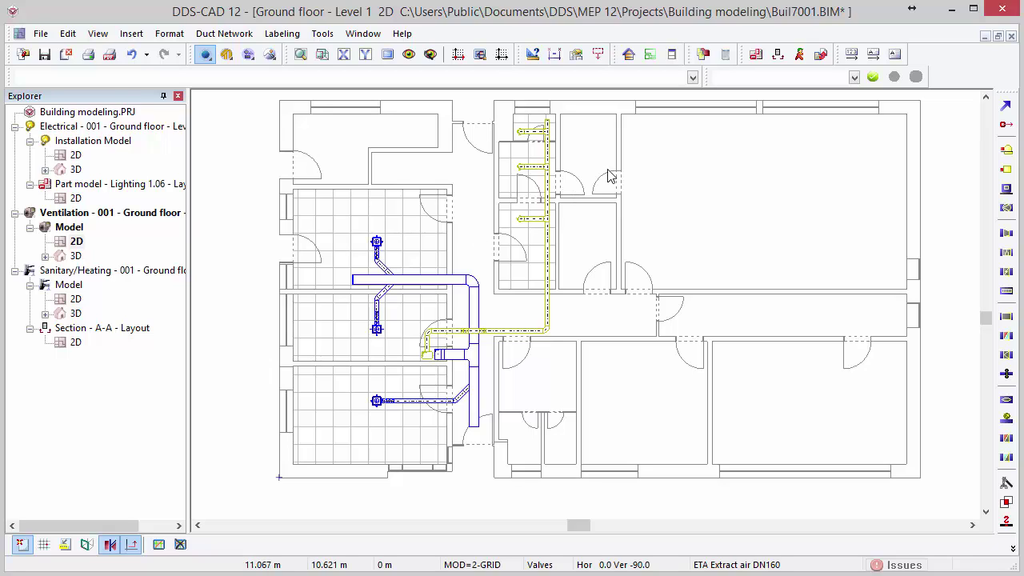
pyautogui.click(726, 54)
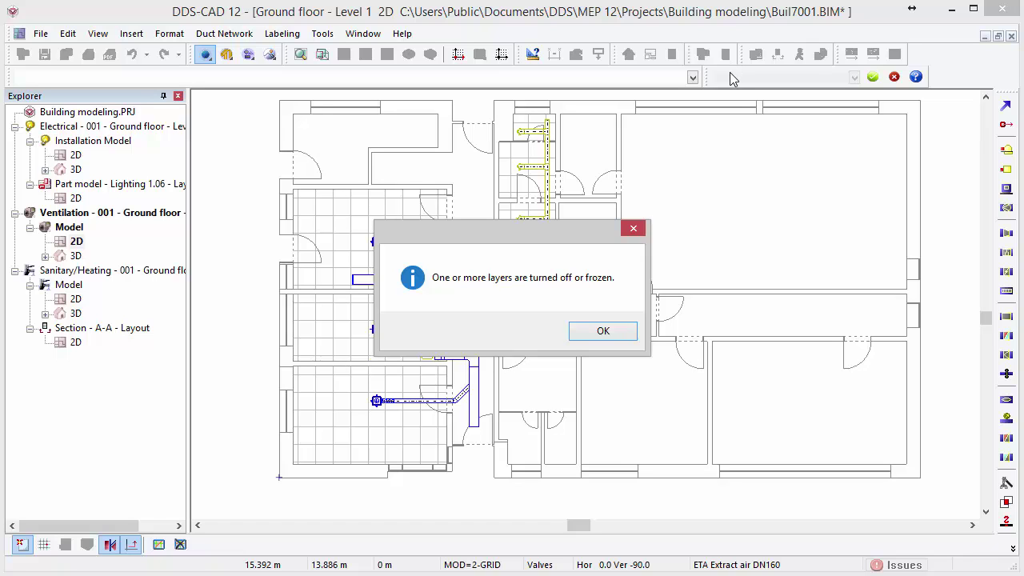
pyautogui.click(629, 338)
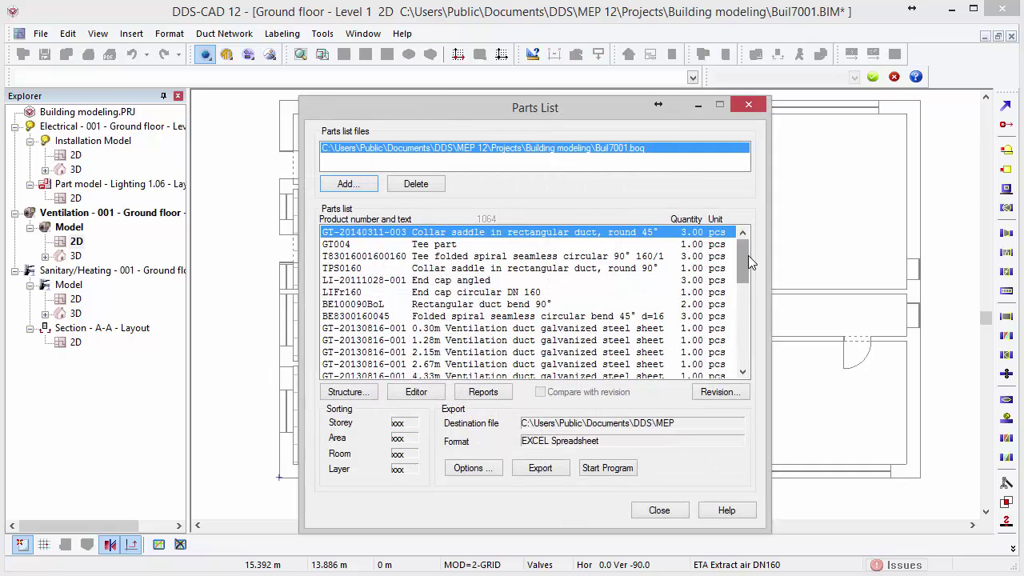
pyautogui.moveTo(745, 252); pyautogui.dragTo(745, 348)
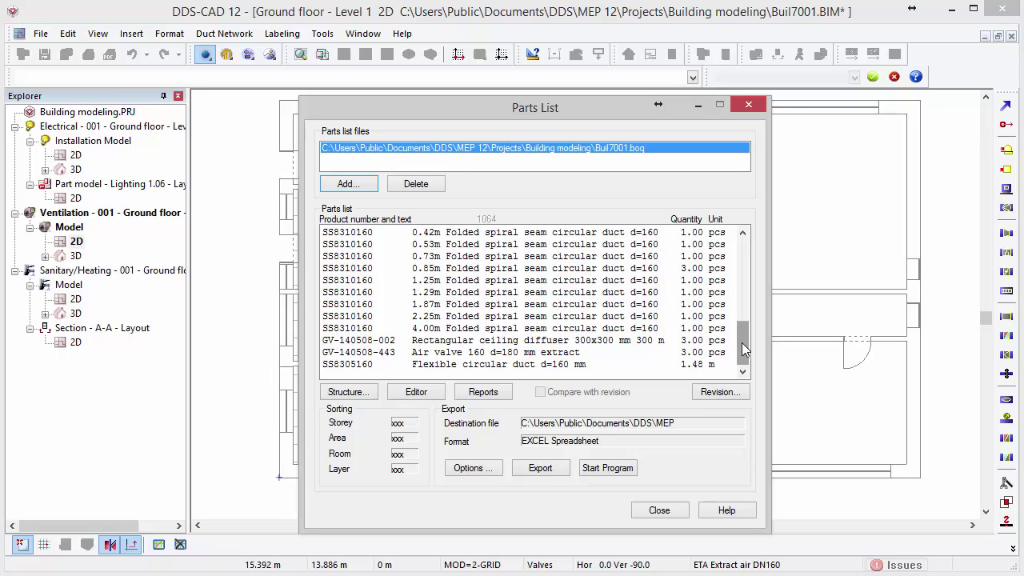
pyautogui.click(504, 394)
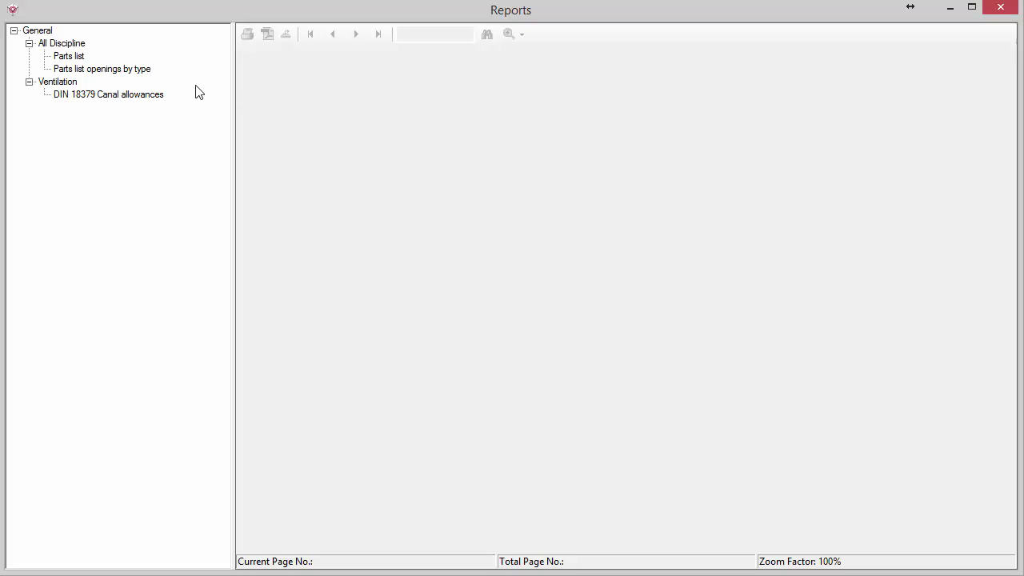
# Limit the Parts list report to Parts list per room, leaving out the cover page and plain list
pyautogui.click(80, 64)
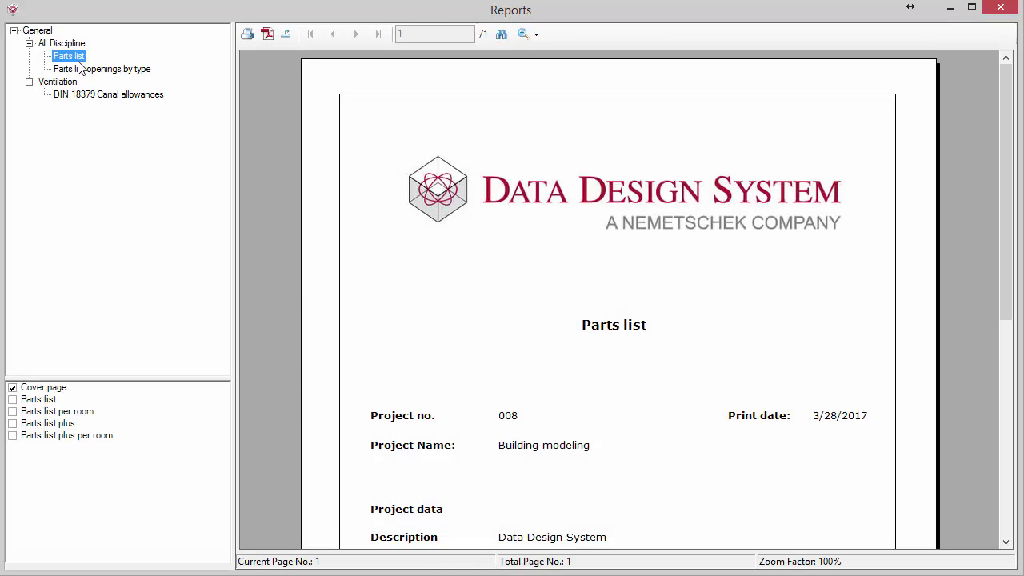
pyautogui.click(12, 399)
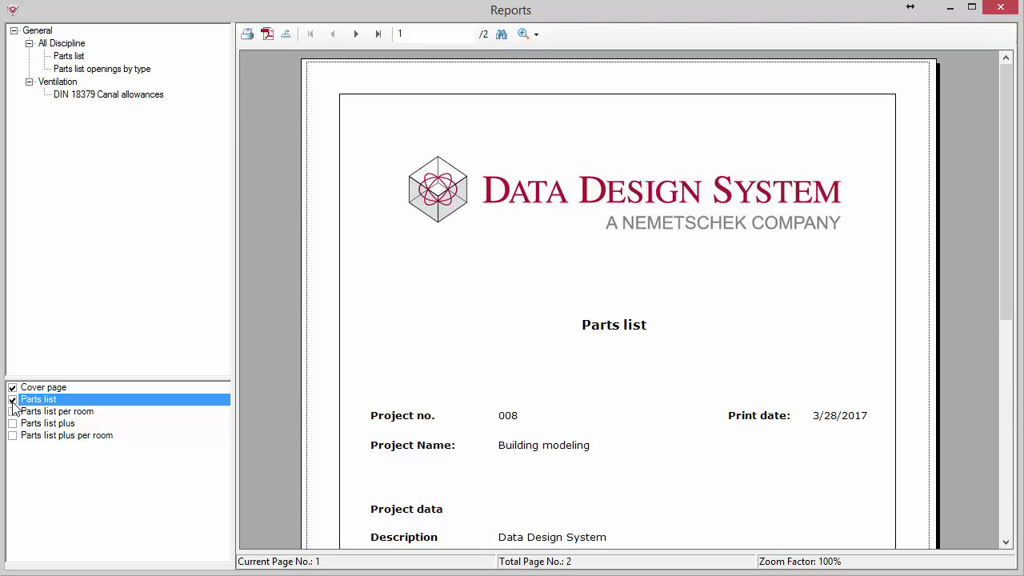
pyautogui.click(12, 388)
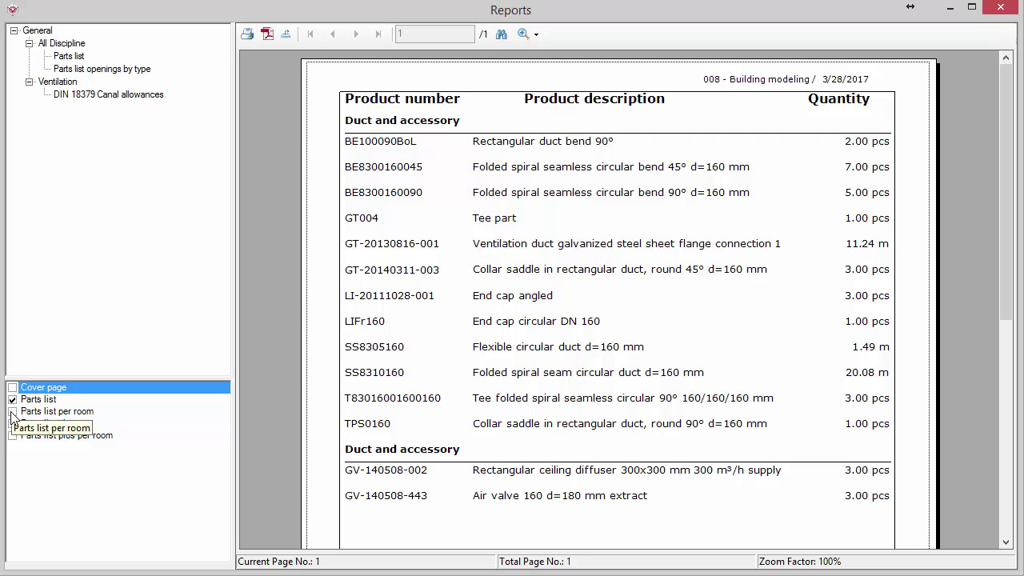
pyautogui.click(12, 412)
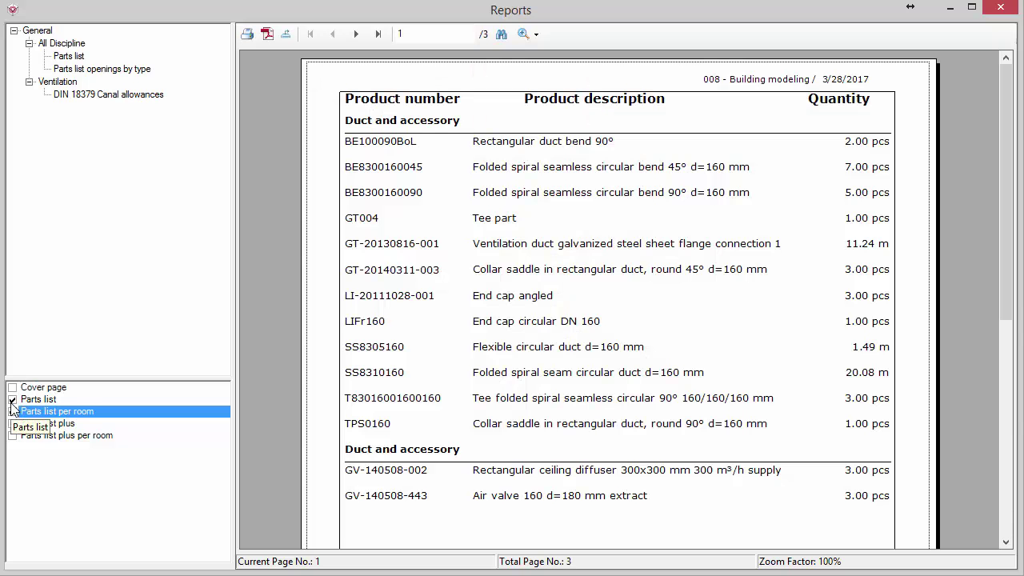
pyautogui.click(12, 400)
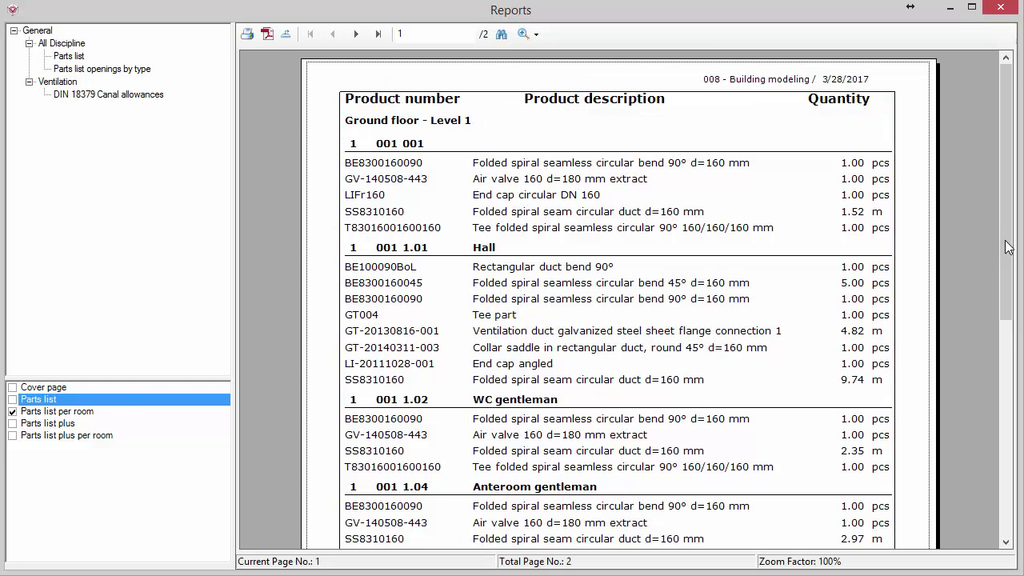
pyautogui.moveTo(1008, 247); pyautogui.dragTo(1019, 471)
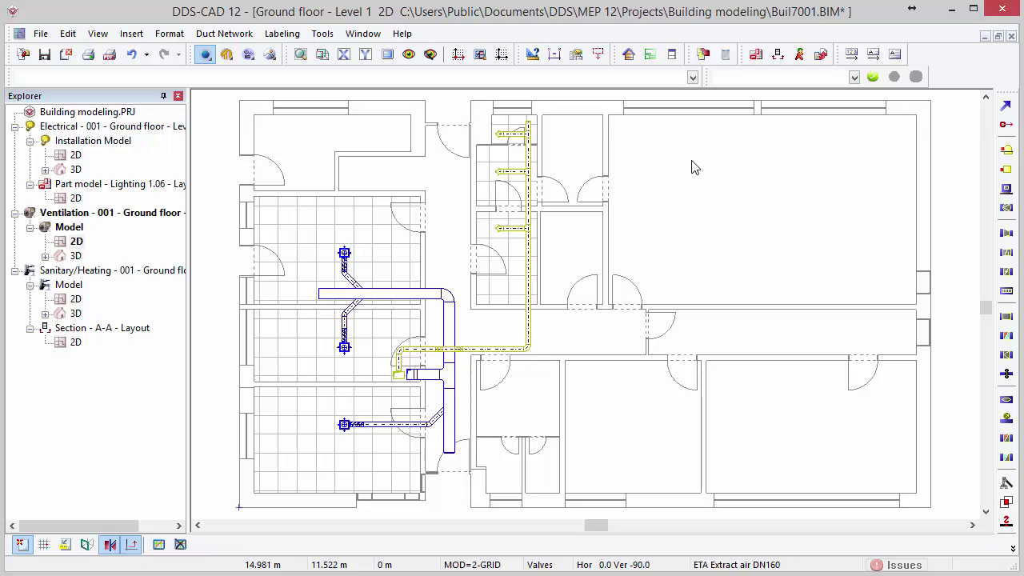
# With All Disciplines listed, ghost the Electrical and Sanitary/Heating ground-floor models
pyautogui.click(705, 54)
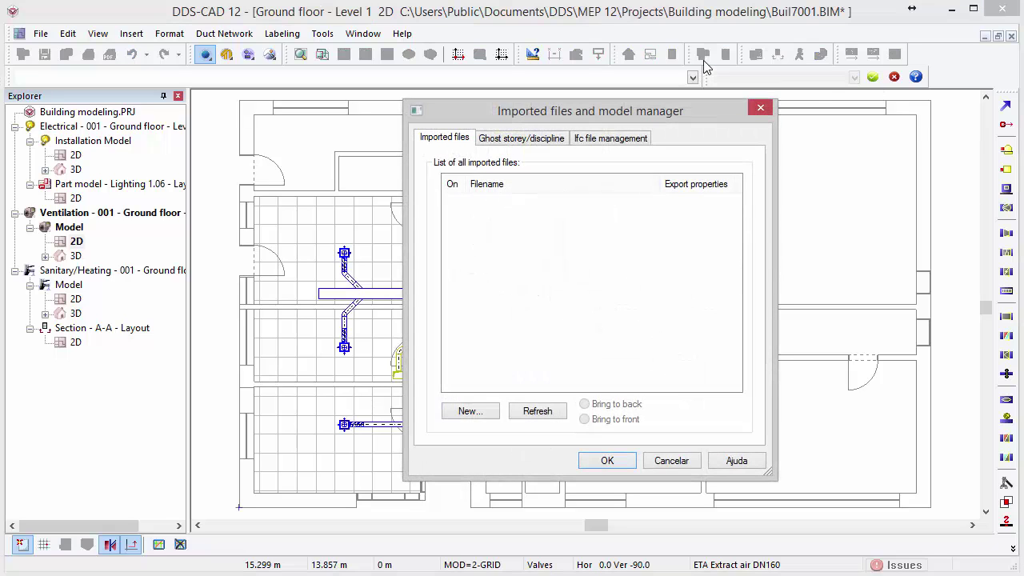
pyautogui.click(552, 141)
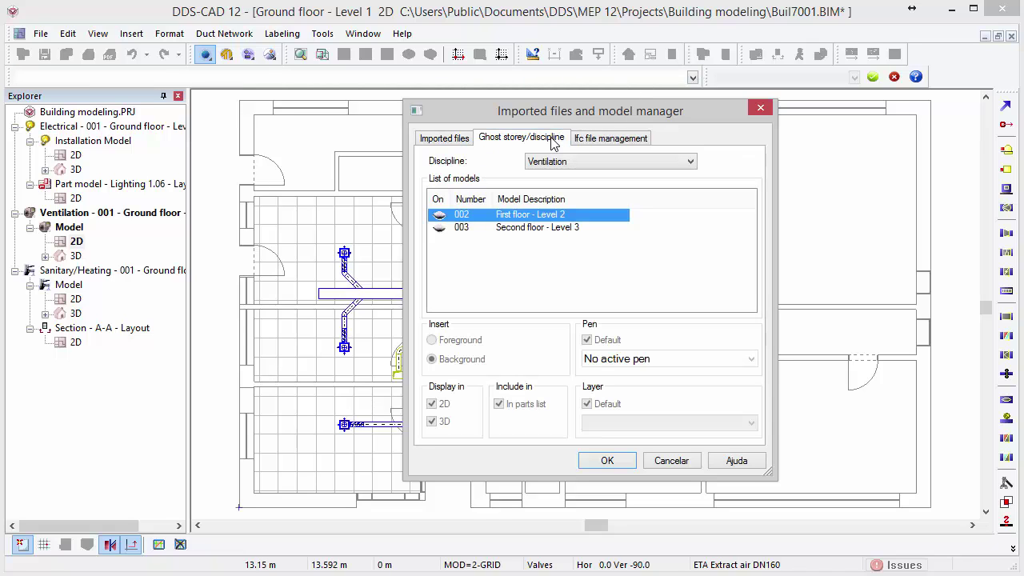
pyautogui.click(541, 163)
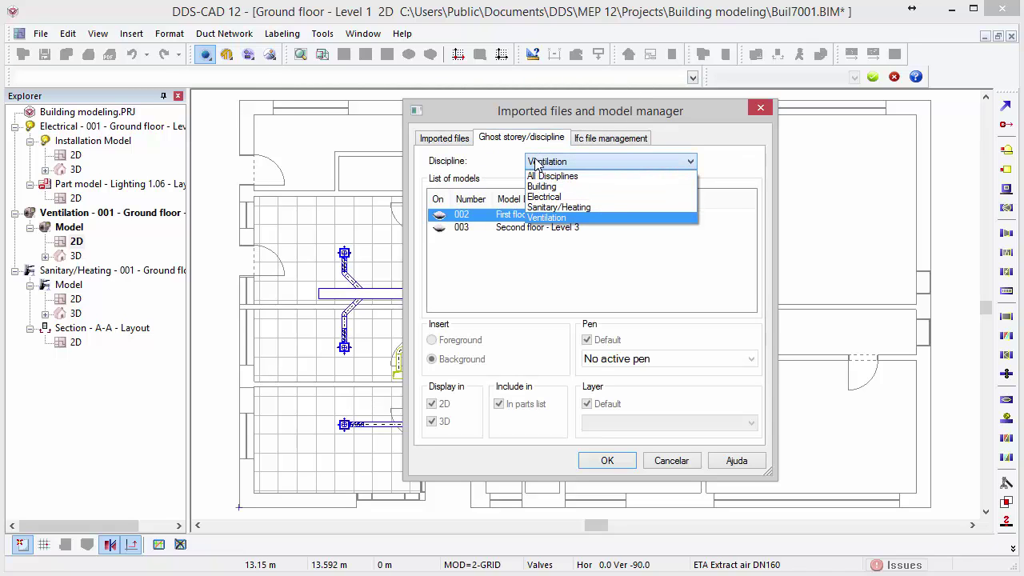
pyautogui.click(534, 176)
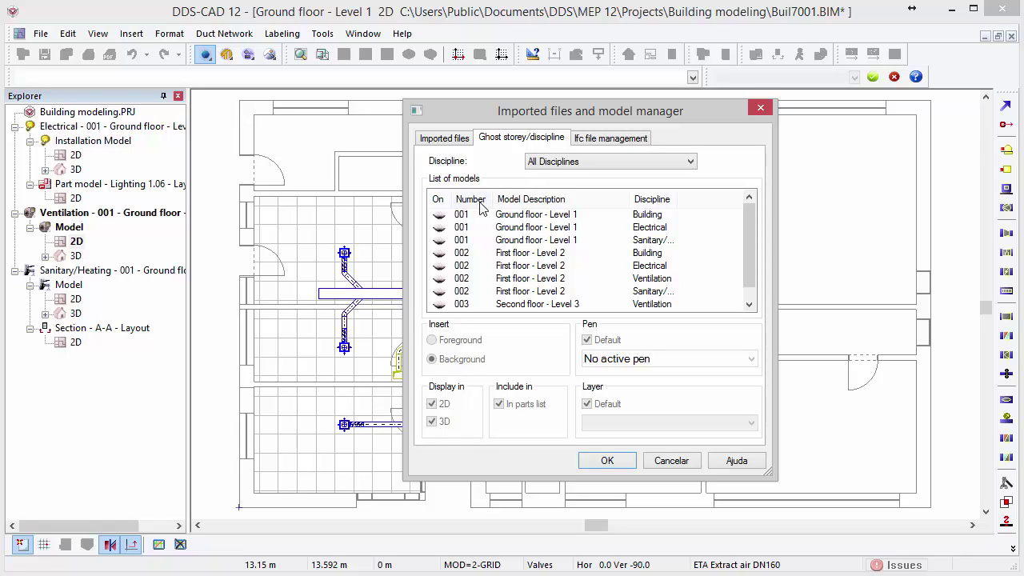
pyautogui.click(439, 228)
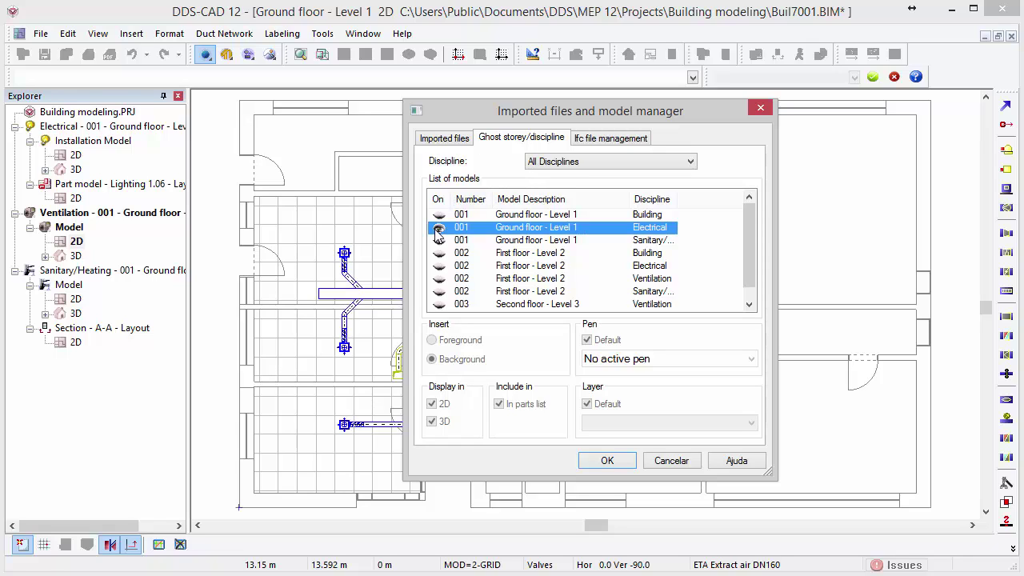
pyautogui.click(439, 241)
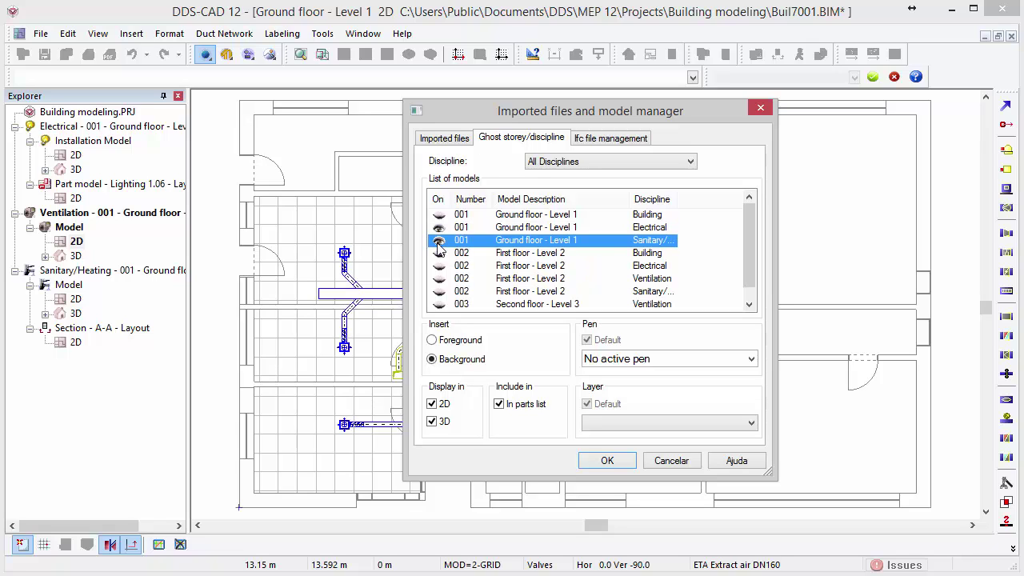
pyautogui.click(607, 462)
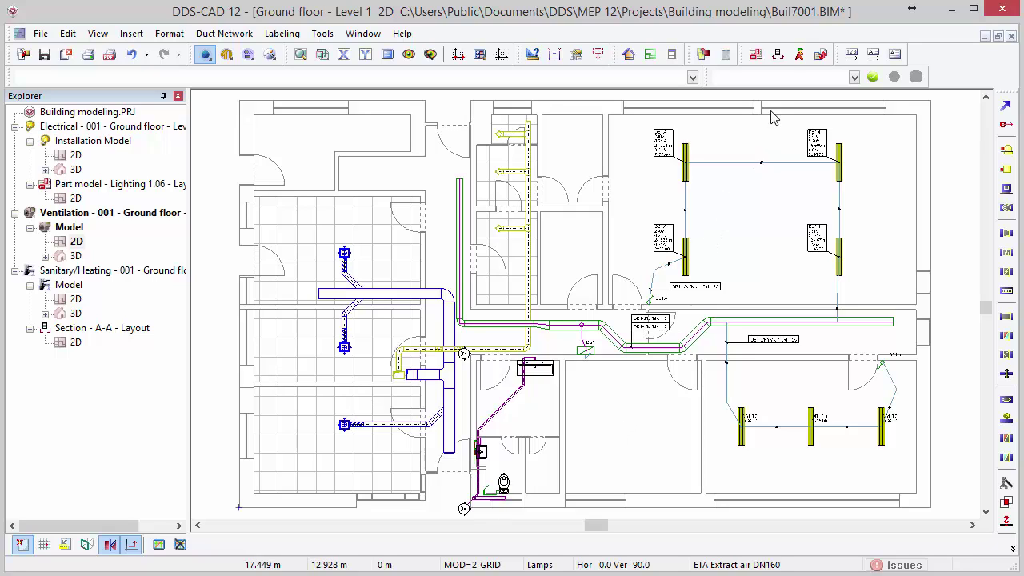
# Create a plot layout named Plot Layout on a Sheet A1 with the title block
pyautogui.click(799, 56)
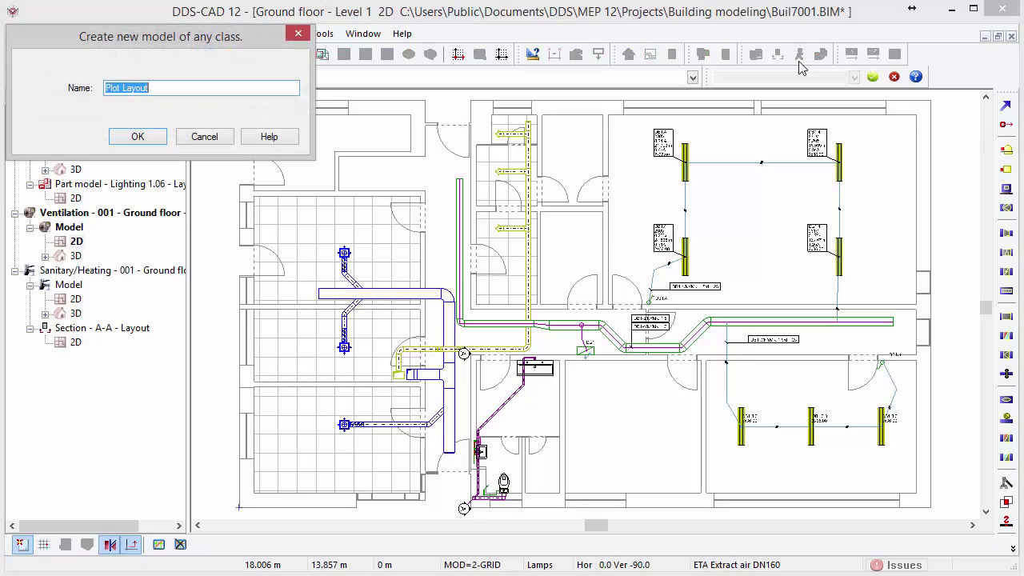
pyautogui.click(162, 139)
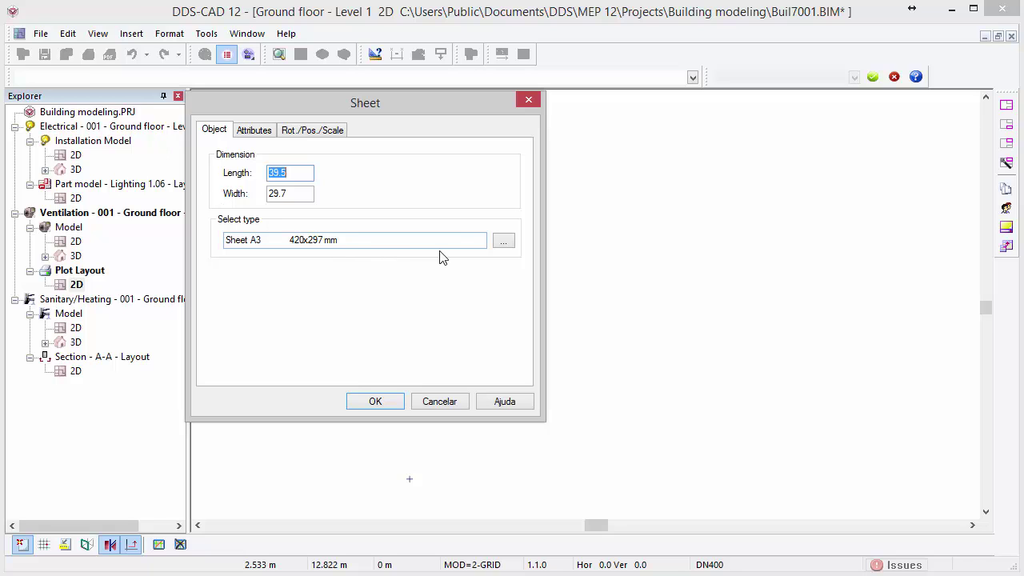
pyautogui.click(501, 241)
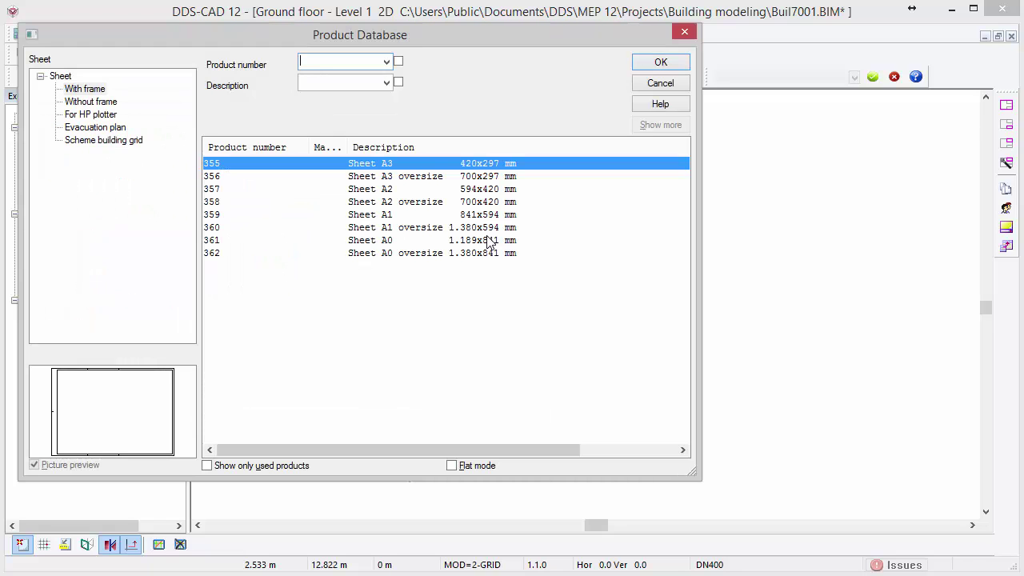
pyautogui.click(484, 218)
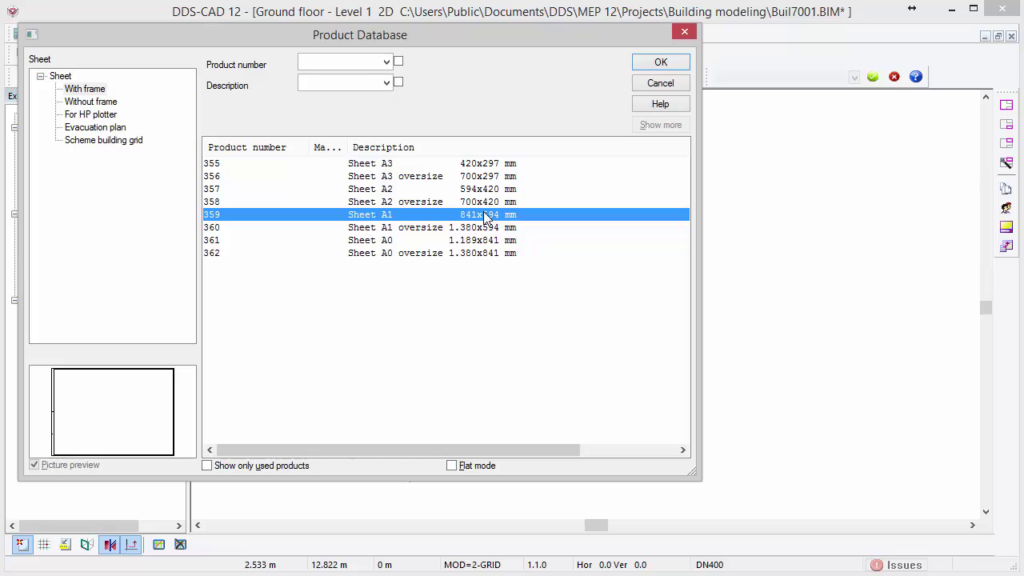
pyautogui.click(656, 64)
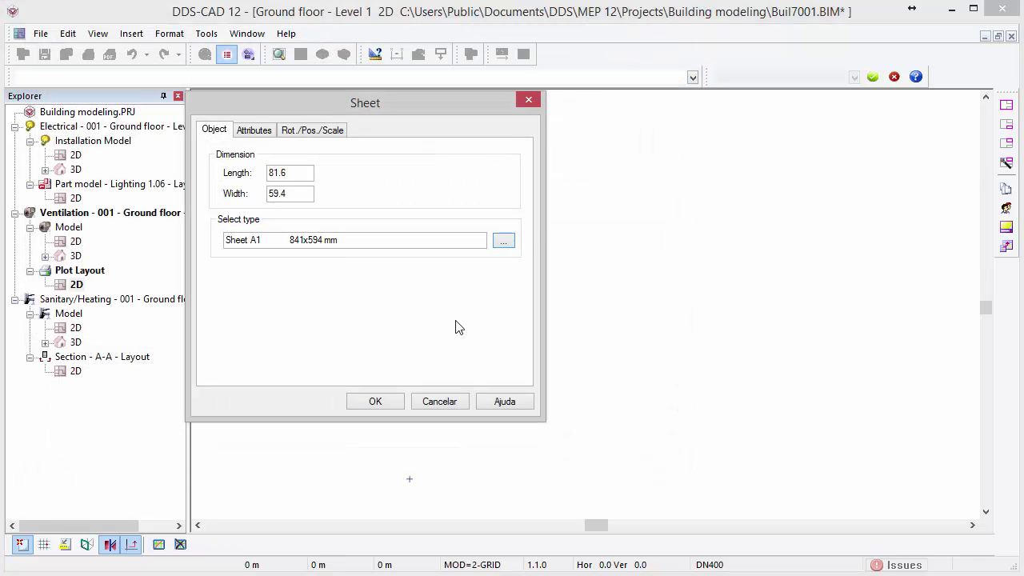
pyautogui.click(393, 406)
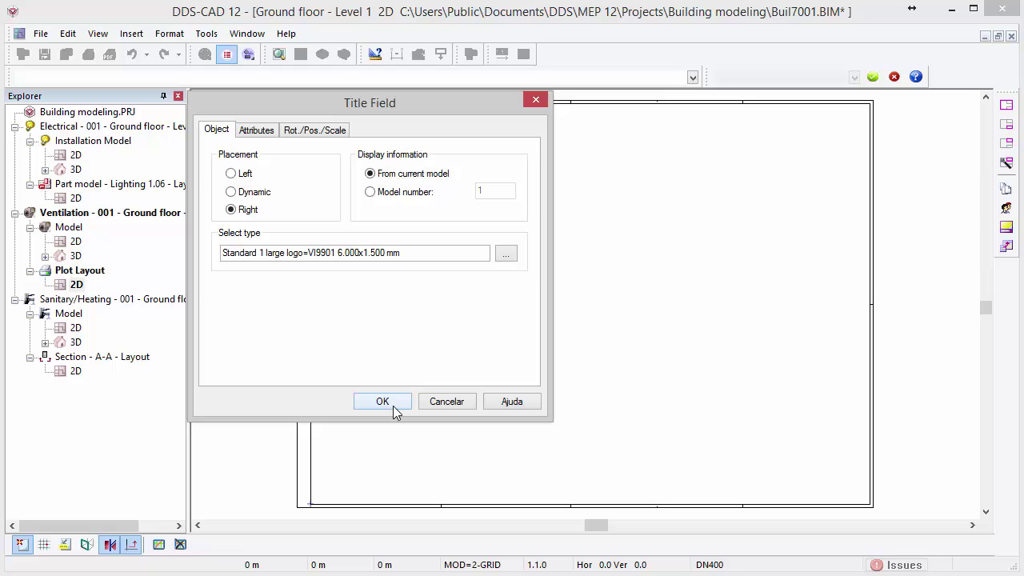
pyautogui.click(393, 406)
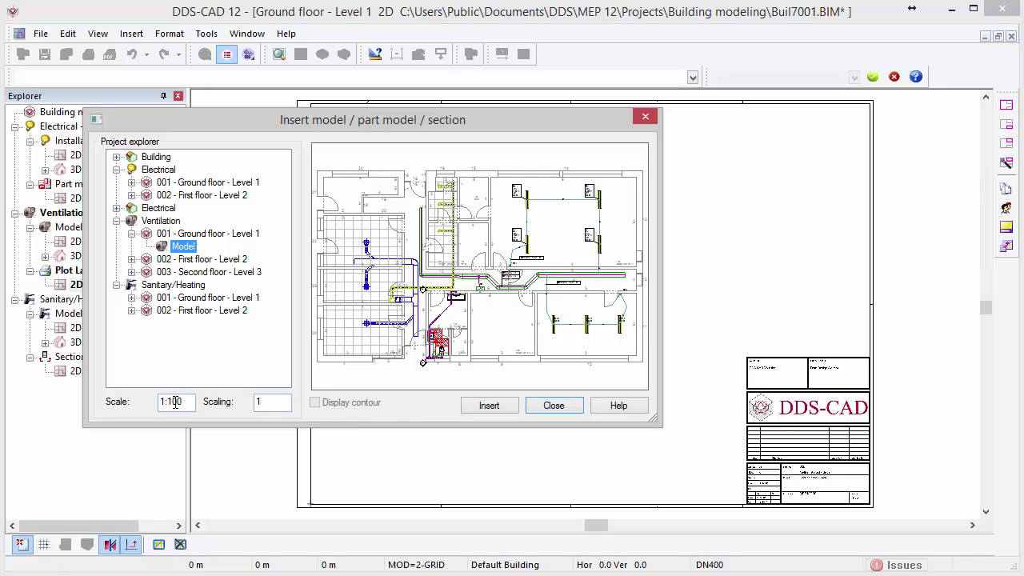
# Insert the ventilation ground-floor plan at scale 1:50 at the sheet's top left
pyautogui.moveTo(170, 402); pyautogui.dragTo(195, 408)
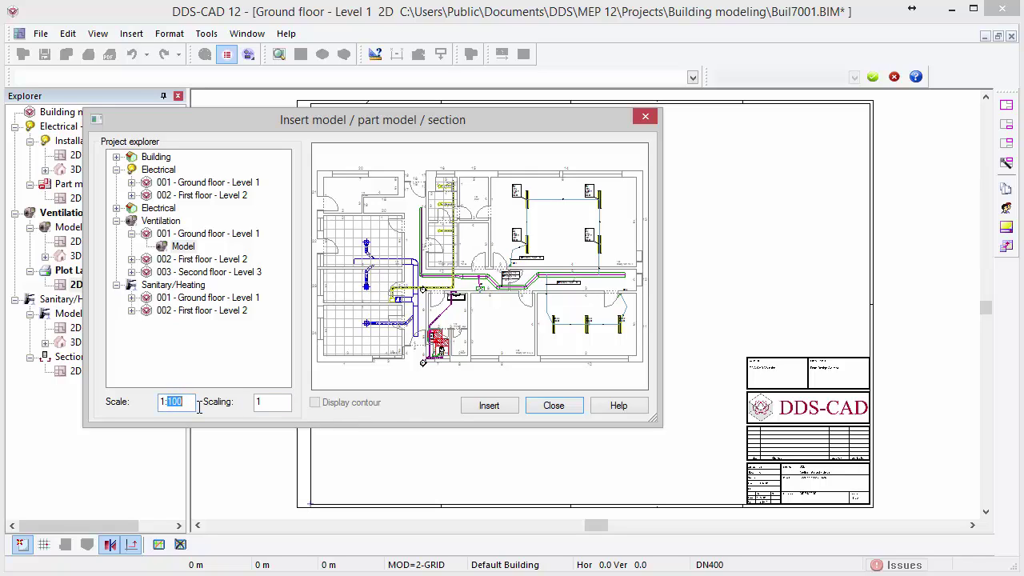
pyautogui.write('50')
pyautogui.click(471, 406)
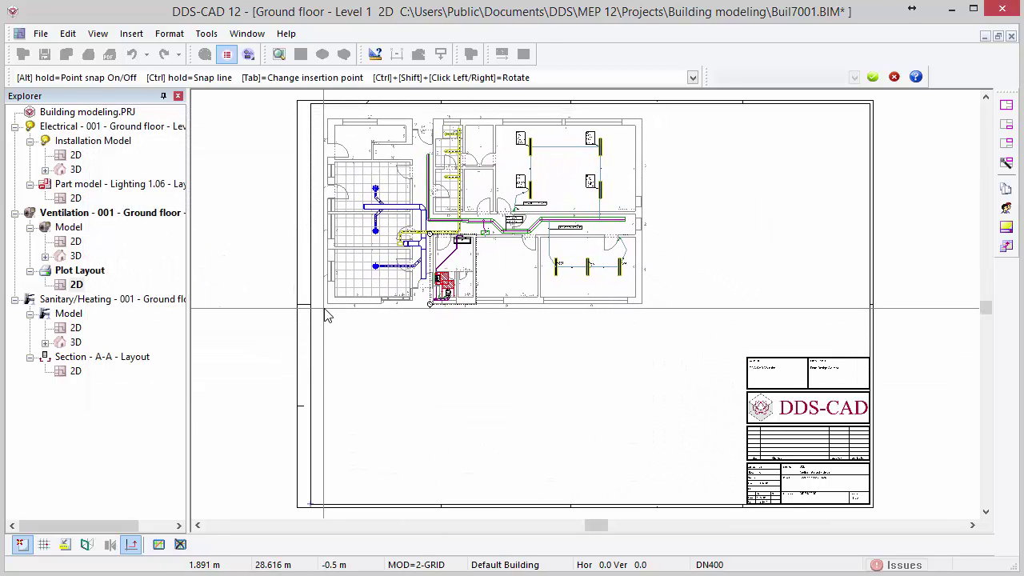
pyautogui.click(325, 314)
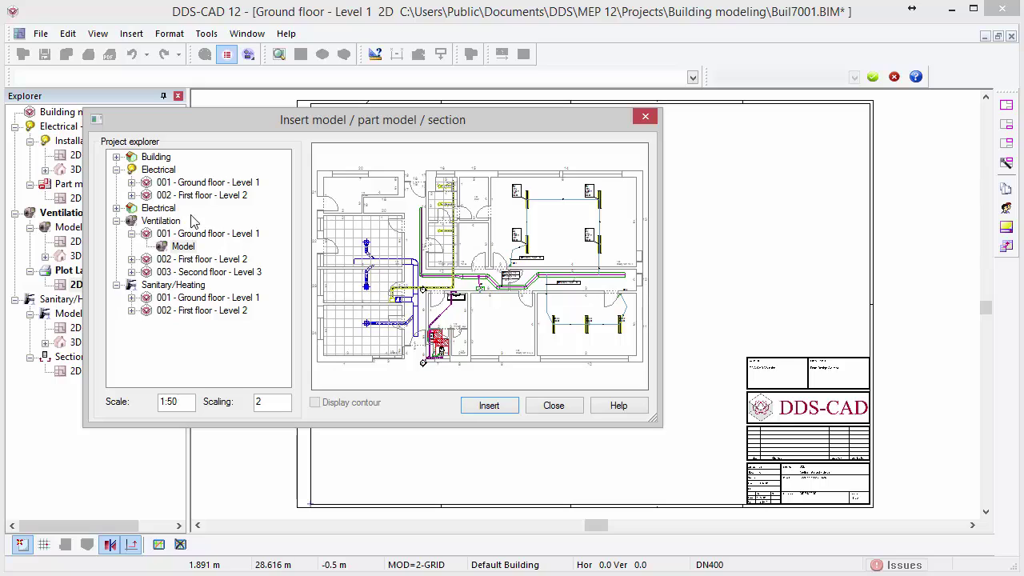
# Insert the Lighting part model from Electrical 001 - Ground floor below the floor plan
pyautogui.click(132, 182)
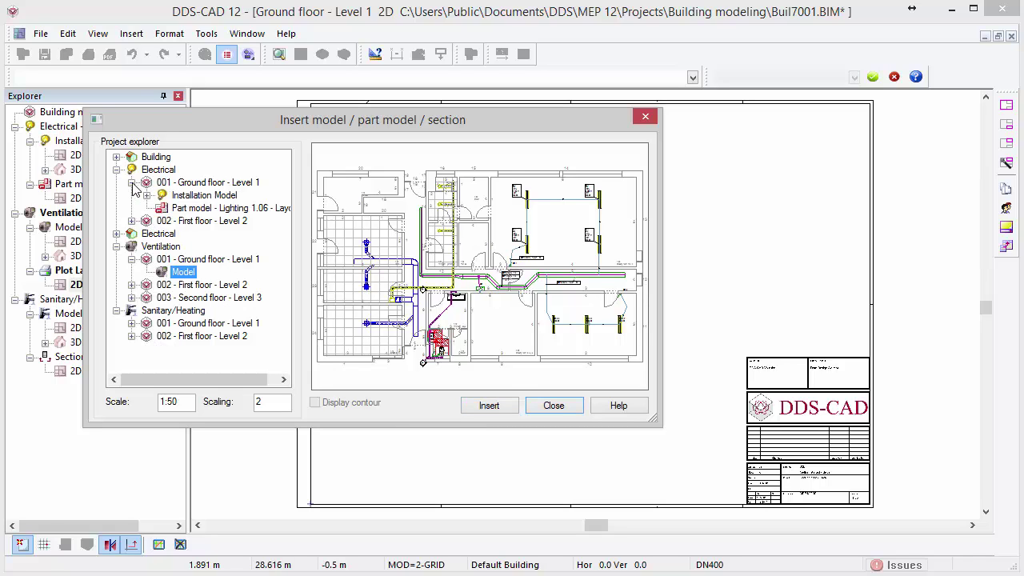
pyautogui.click(183, 210)
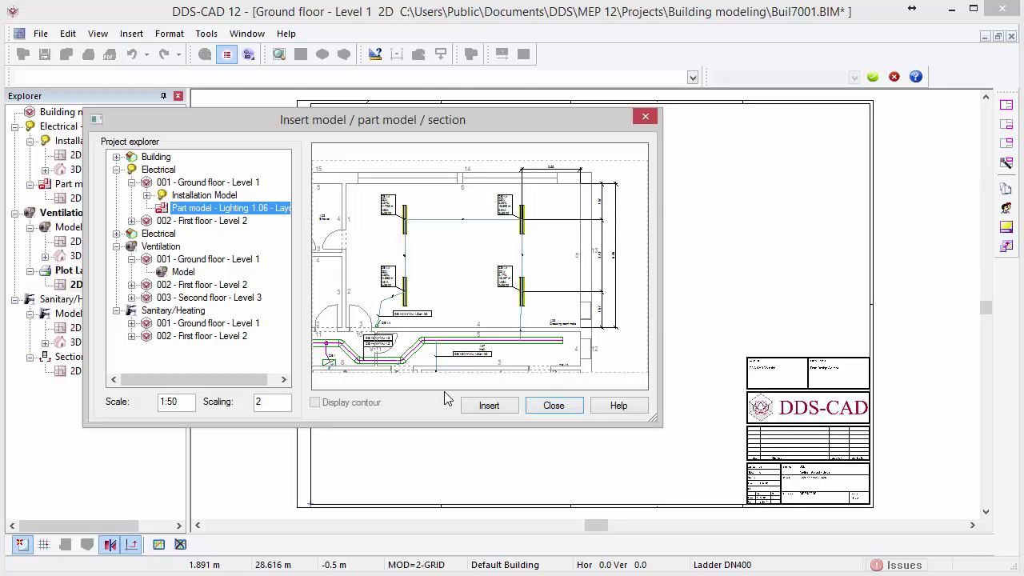
pyautogui.click(469, 408)
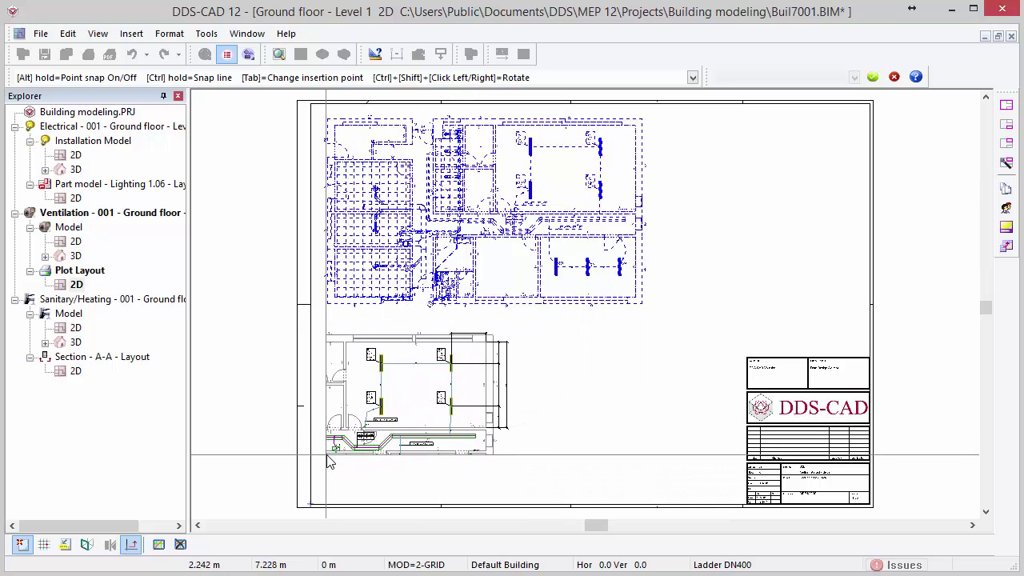
pyautogui.click(328, 460)
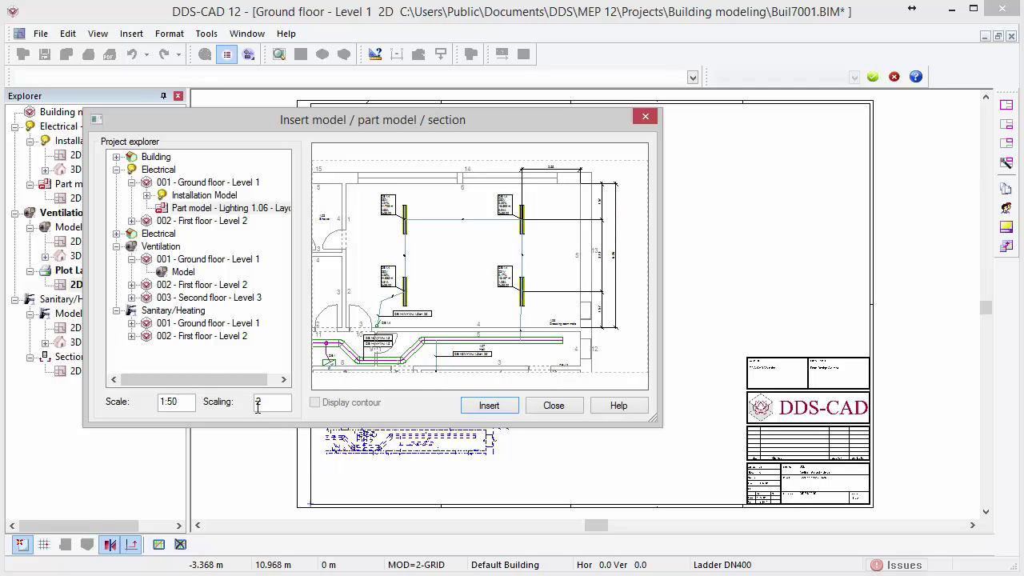
# Insert Section - A-A - Layout from Sanitary/Heating 001 at 1:20, right of the lighting plan
pyautogui.click(131, 323)
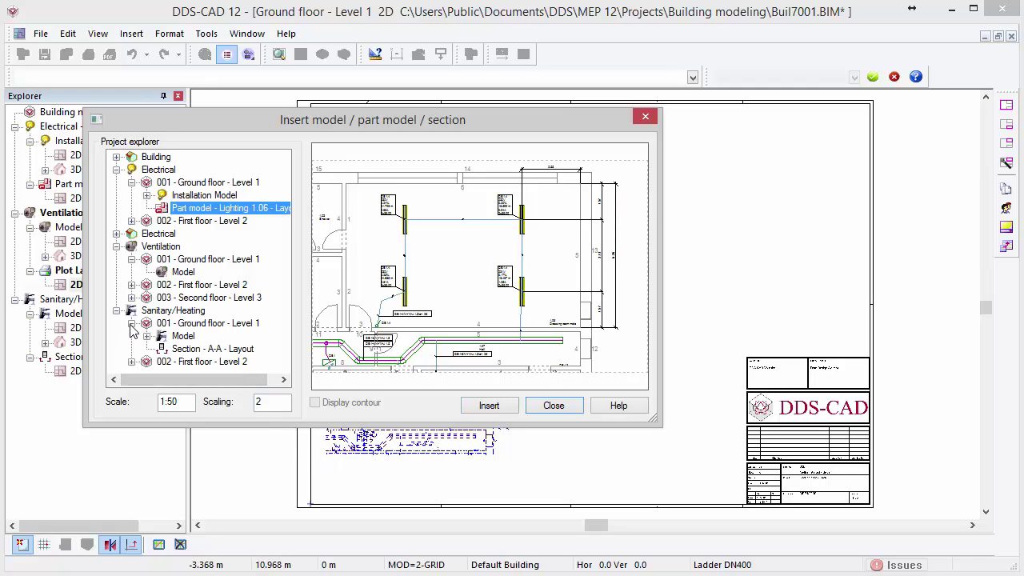
pyautogui.click(178, 351)
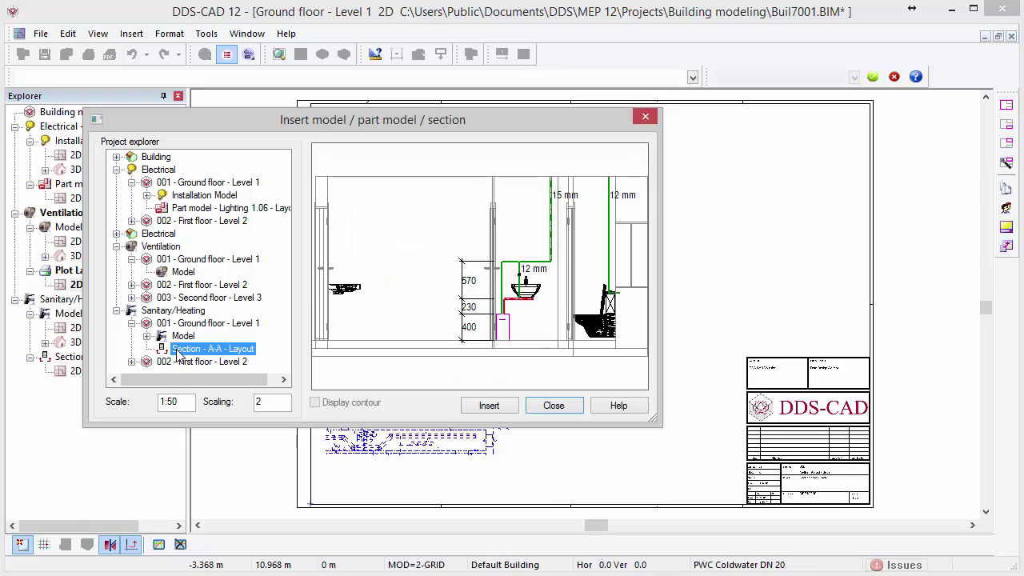
pyautogui.moveTo(169, 402); pyautogui.dragTo(177, 402)
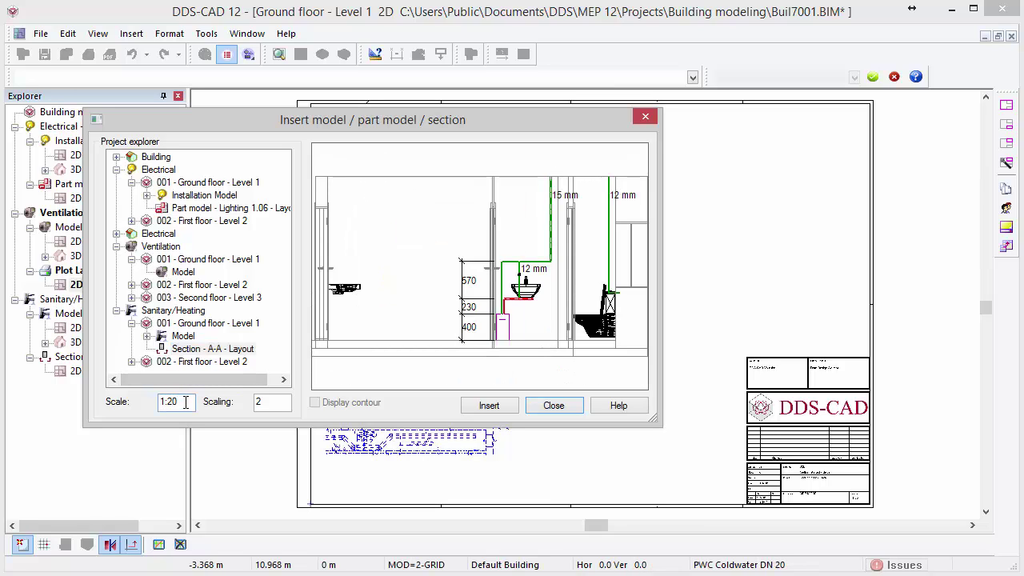
pyautogui.click(483, 406)
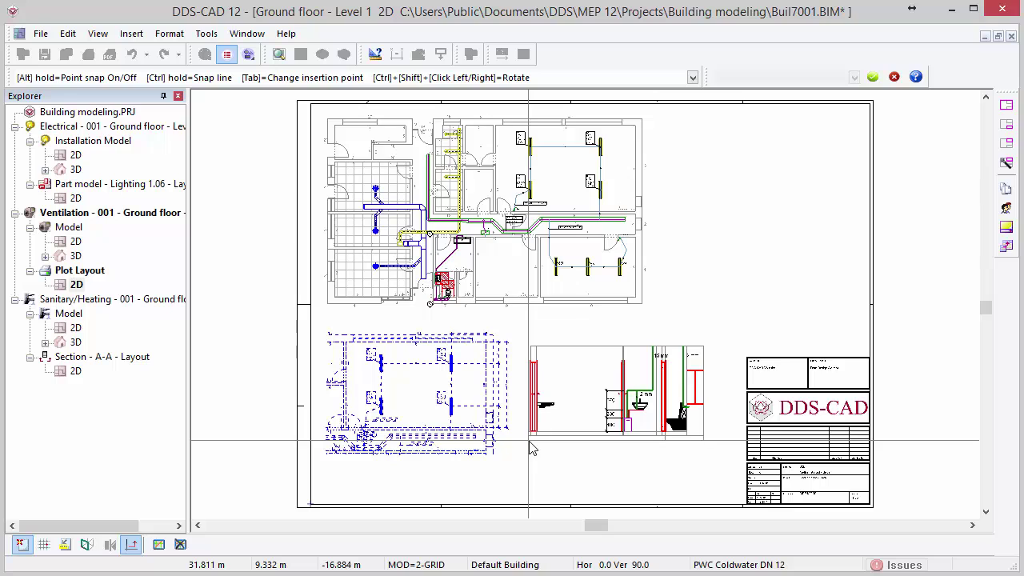
pyautogui.click(530, 445)
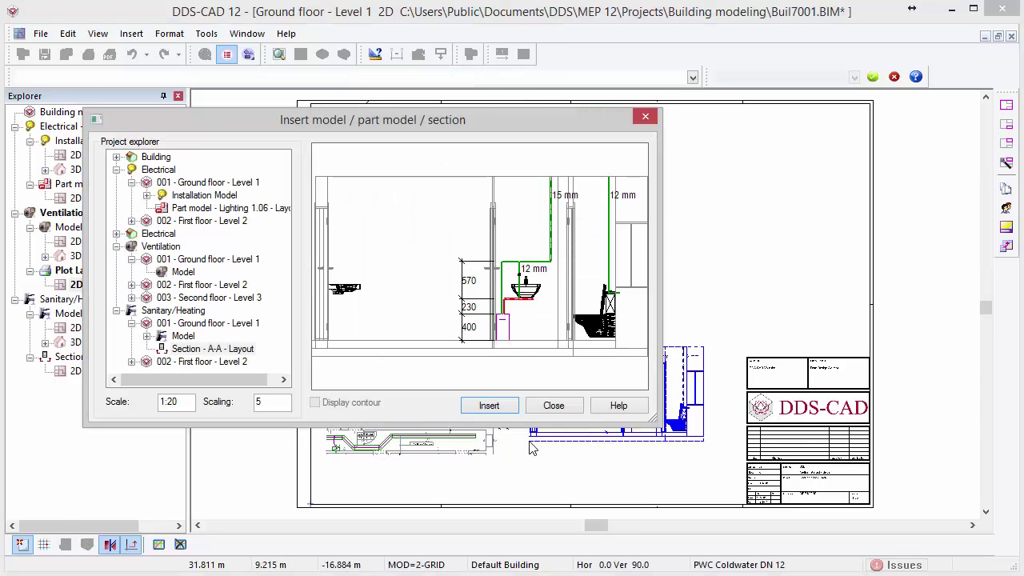
pyautogui.click(554, 406)
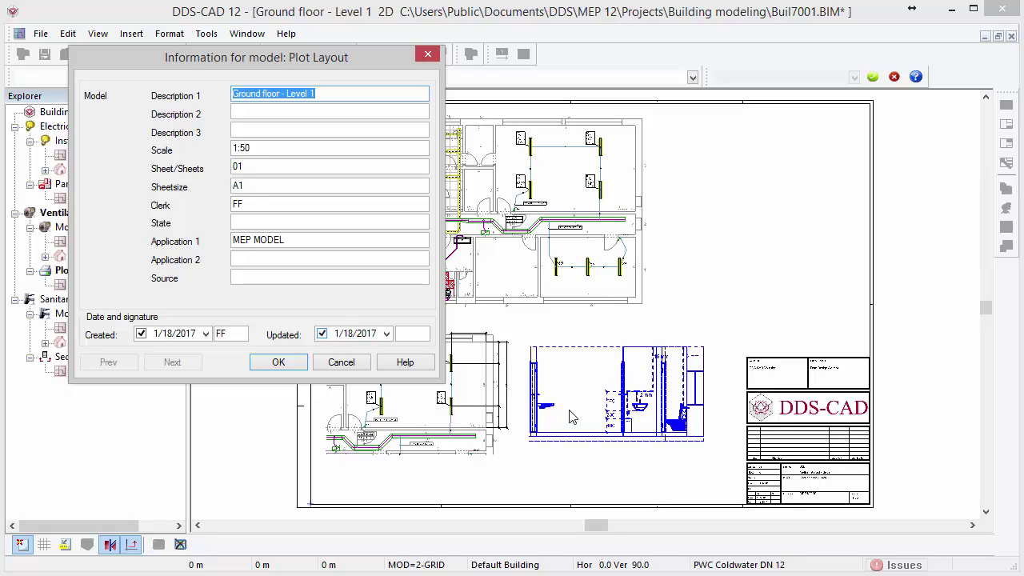
# Confirm the Plot Layout model information and zoom over the title block to review it
pyautogui.click(278, 362)
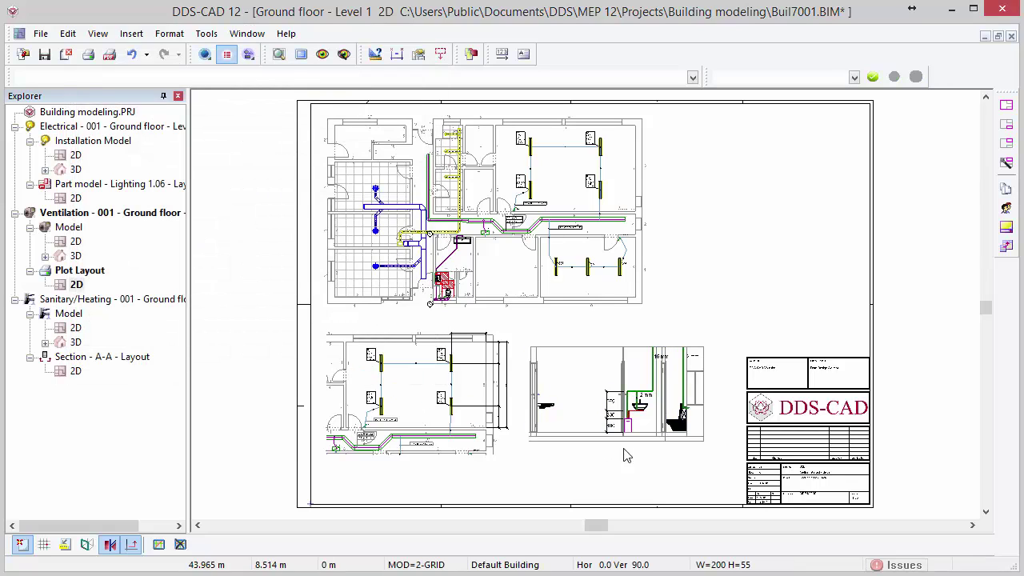
pyautogui.moveTo(730, 445); pyautogui.dragTo(893, 506)
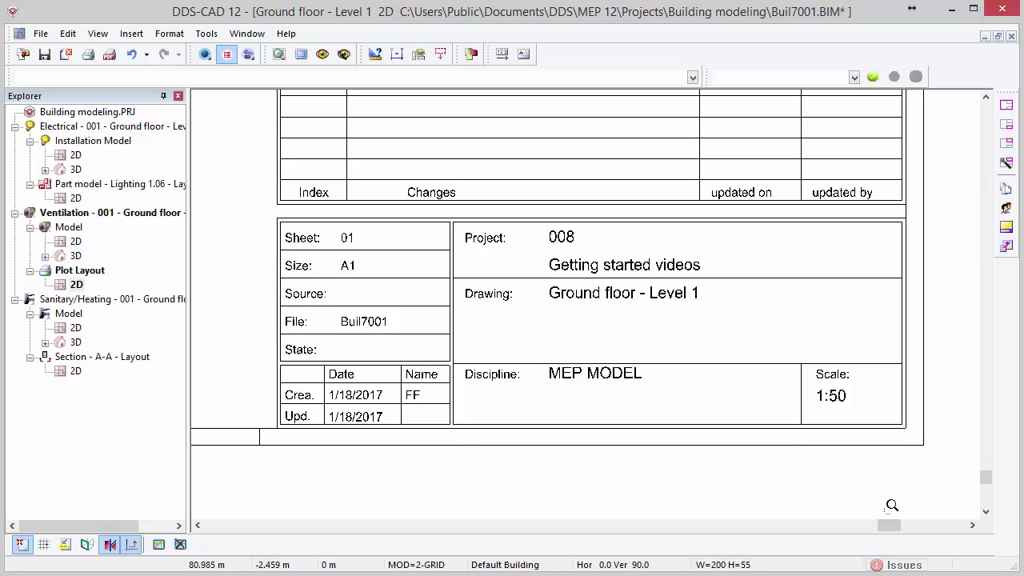
pyautogui.moveTo(986, 480)
pyautogui.mouseDown()
pyautogui.moveTo(998, 466)
pyautogui.moveTo(1002, 412)
pyautogui.mouseUp()
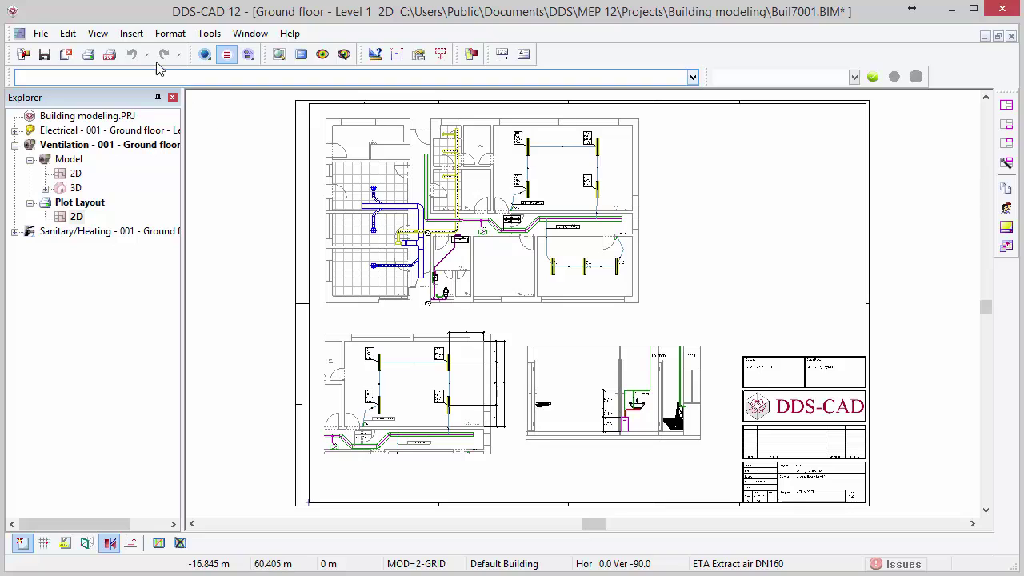
# Insert groundfloor-mep-model.jpg as an Xref image, positioned dynamically with Rot./Pos./Scale checked
pyautogui.click(136, 35)
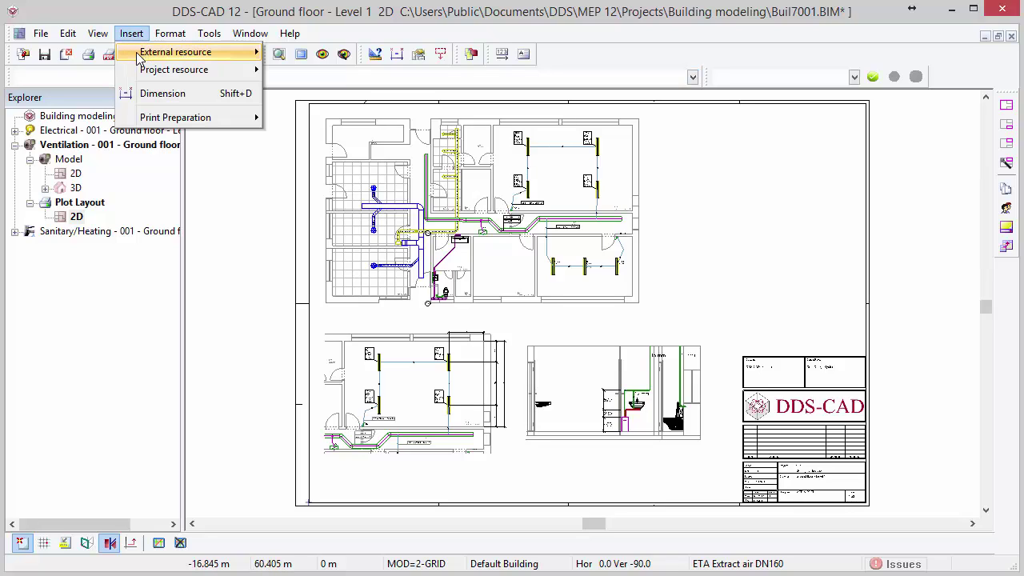
pyautogui.moveTo(151, 54)
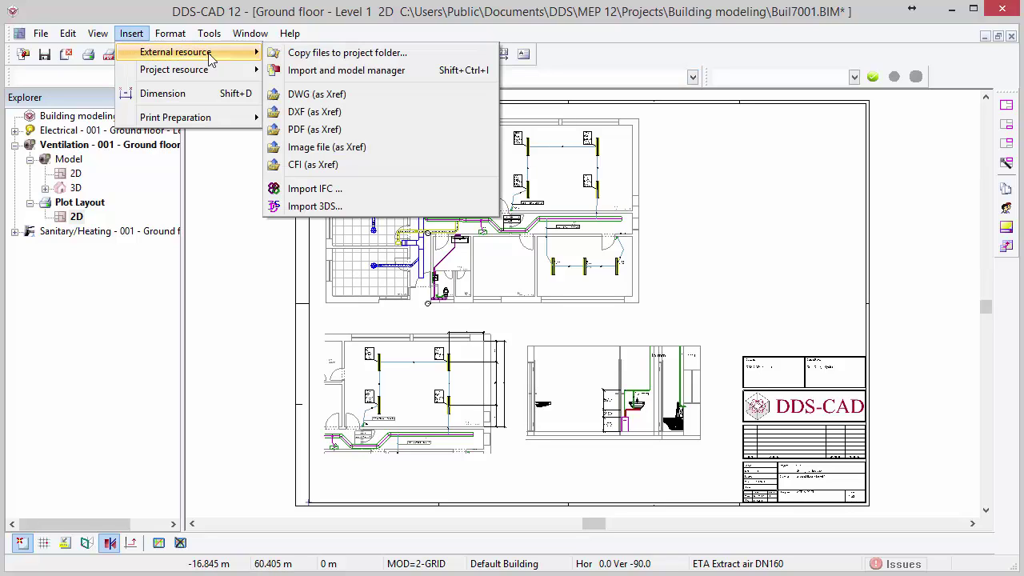
pyautogui.click(374, 149)
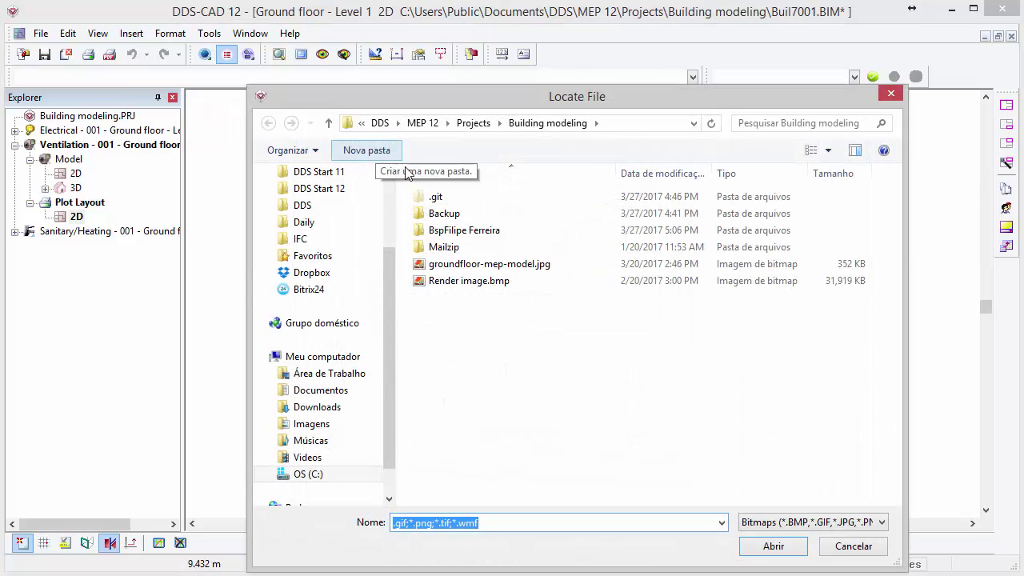
pyautogui.click(551, 265)
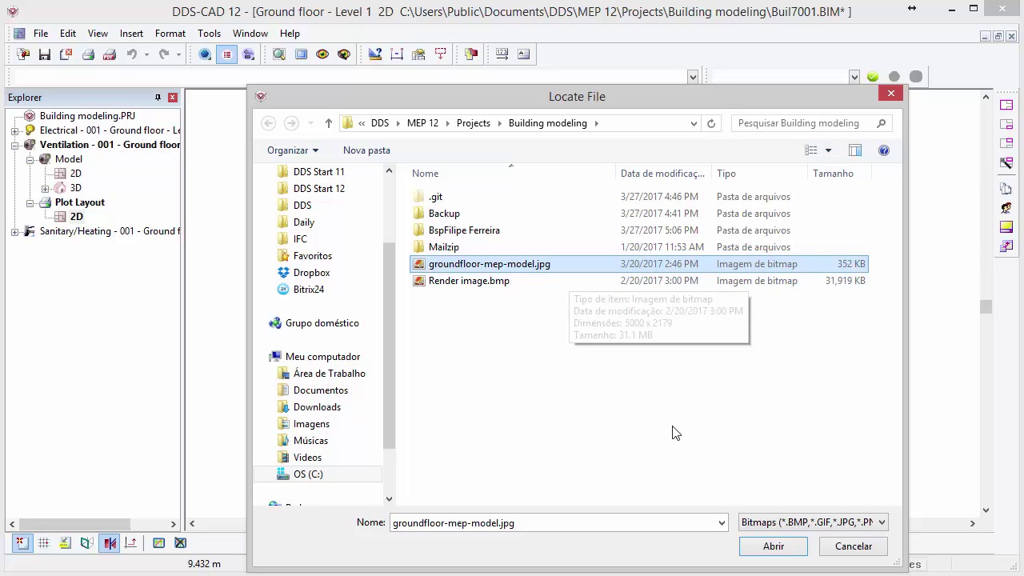
pyautogui.click(744, 547)
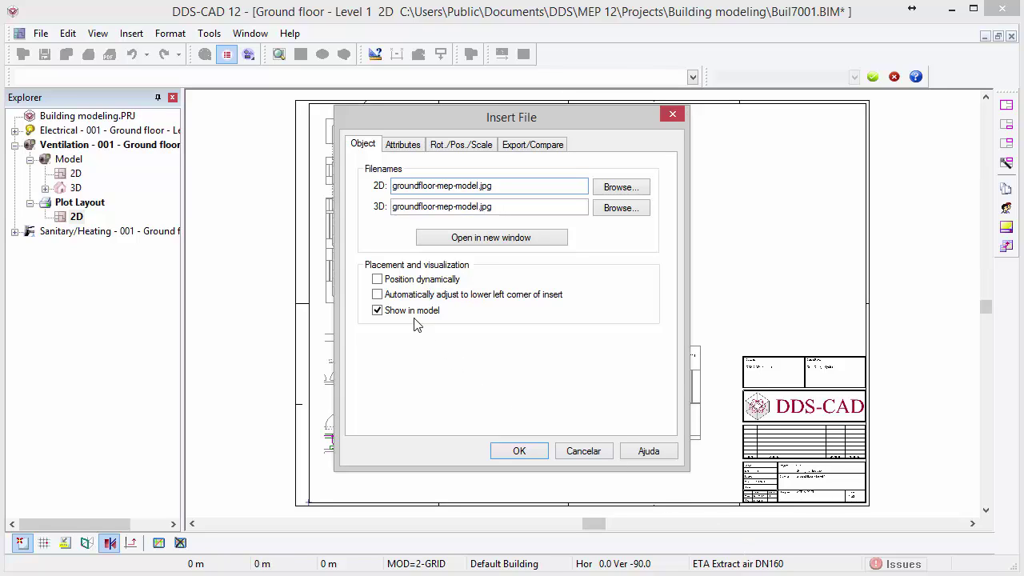
pyautogui.click(377, 280)
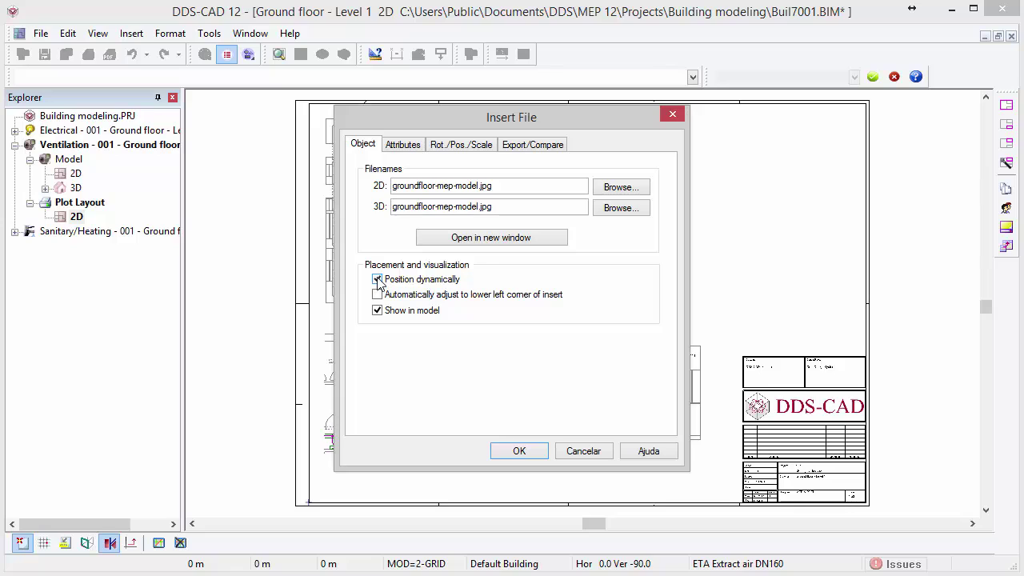
pyautogui.click(470, 146)
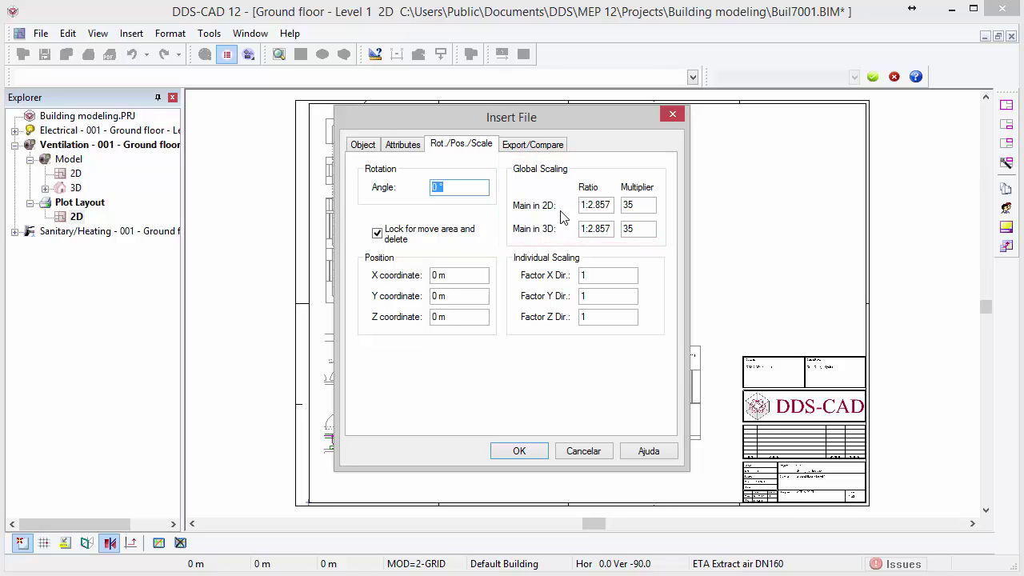
pyautogui.click(534, 452)
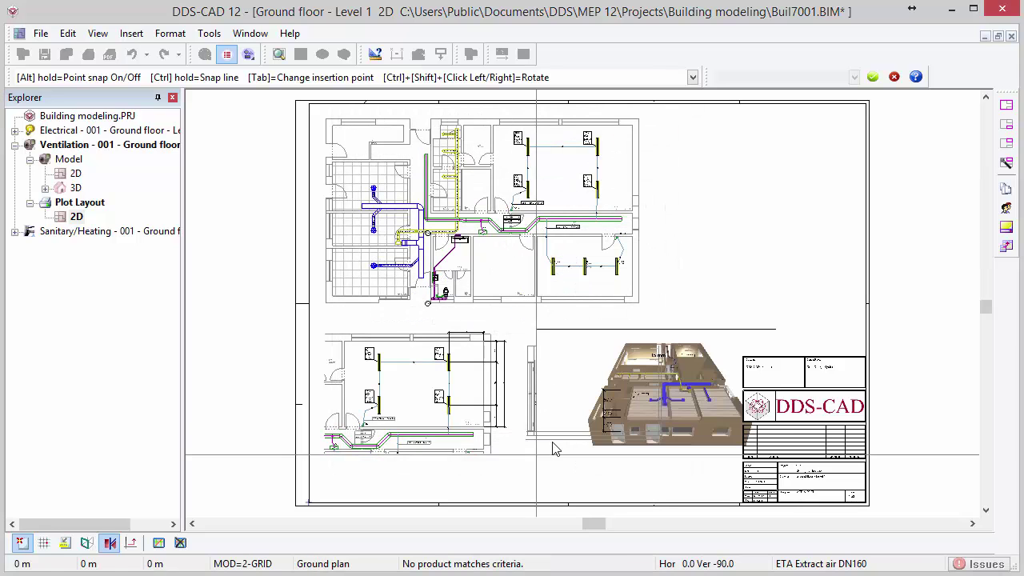
# Place the render at the sheet's top right and caption it 'Render image - MEP Model' above
pyautogui.click(622, 267)
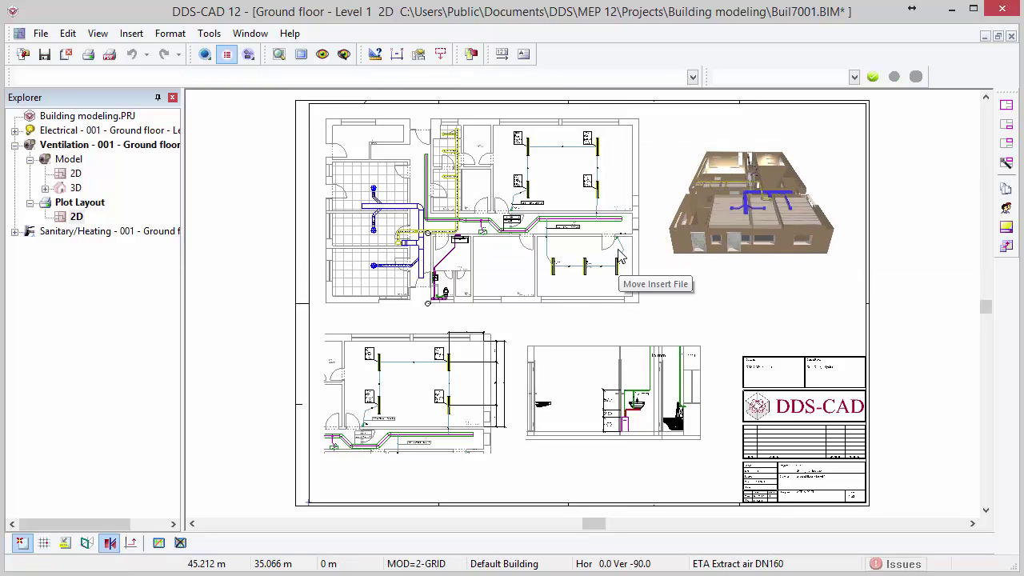
pyautogui.click(524, 55)
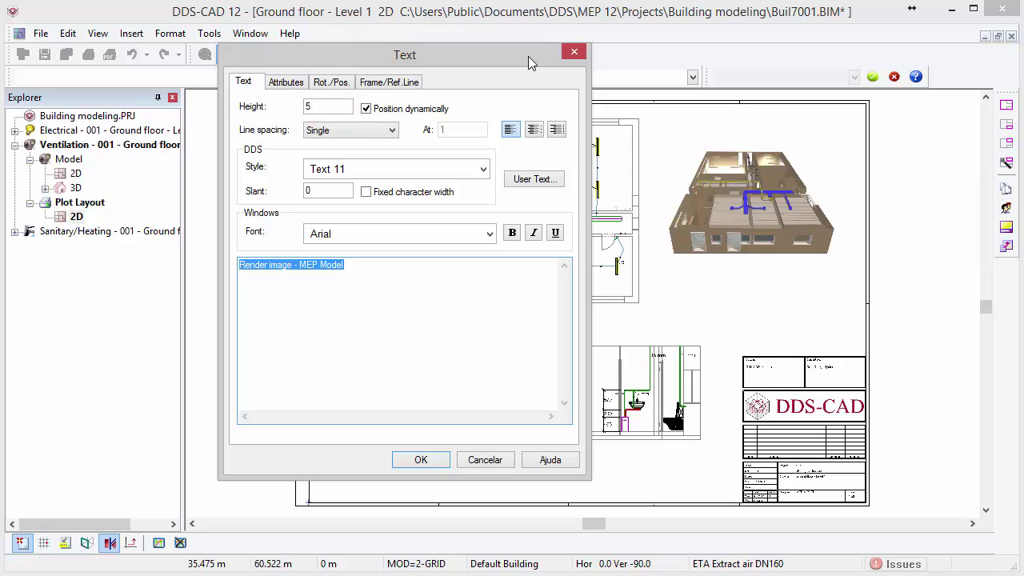
pyautogui.click(421, 460)
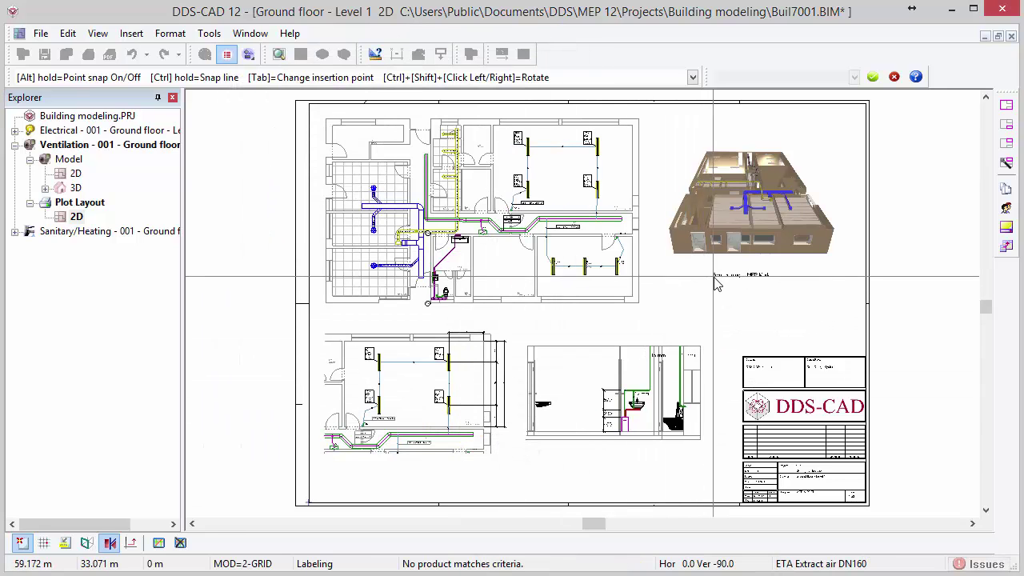
pyautogui.click(718, 146)
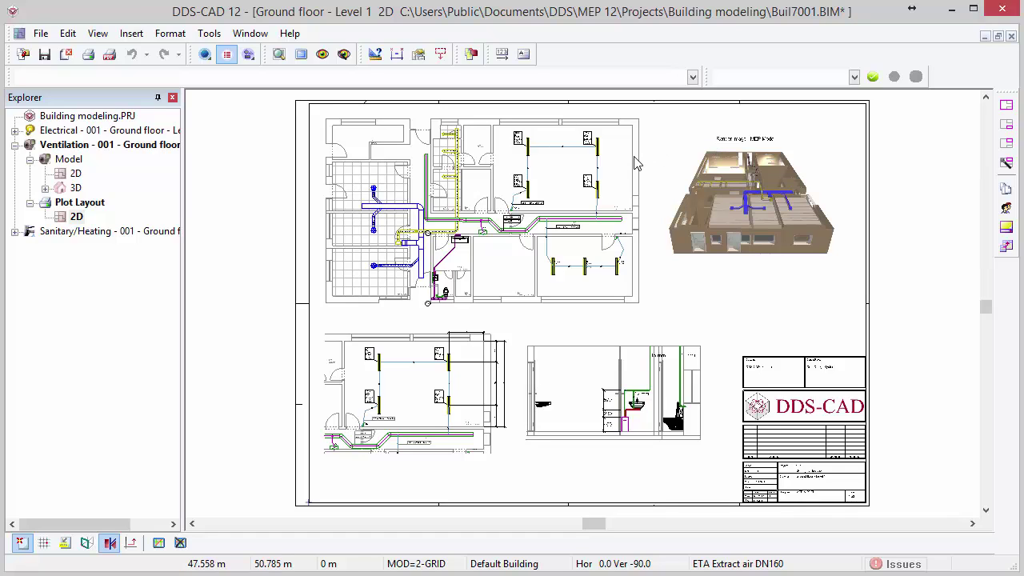
# Enable Show header text for the floor plan, lighting plan and section views, then zoom to check
pyautogui.click(616, 130)
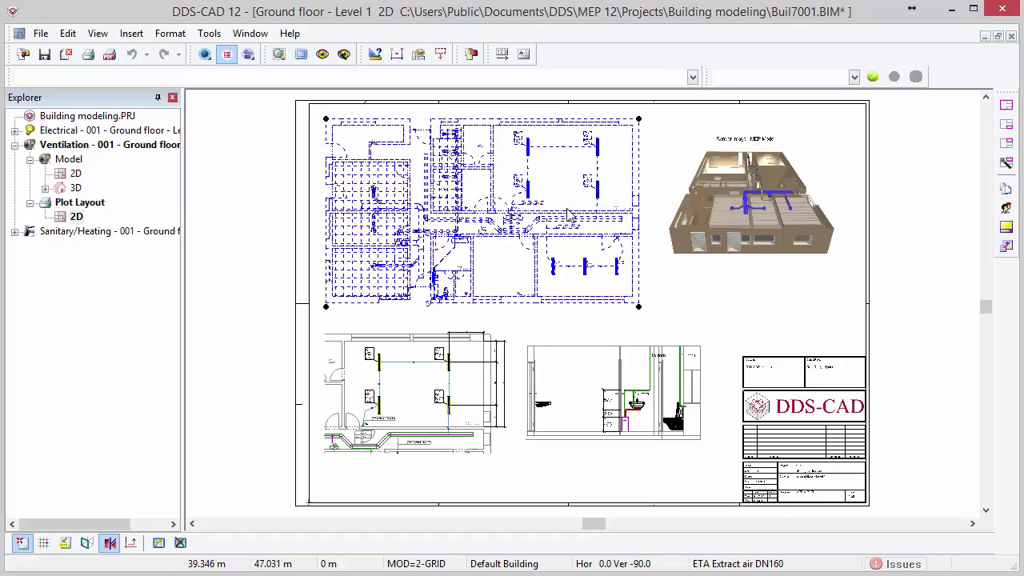
pyautogui.keyDown('shift'); pyautogui.click(478, 344); pyautogui.keyUp('shift')
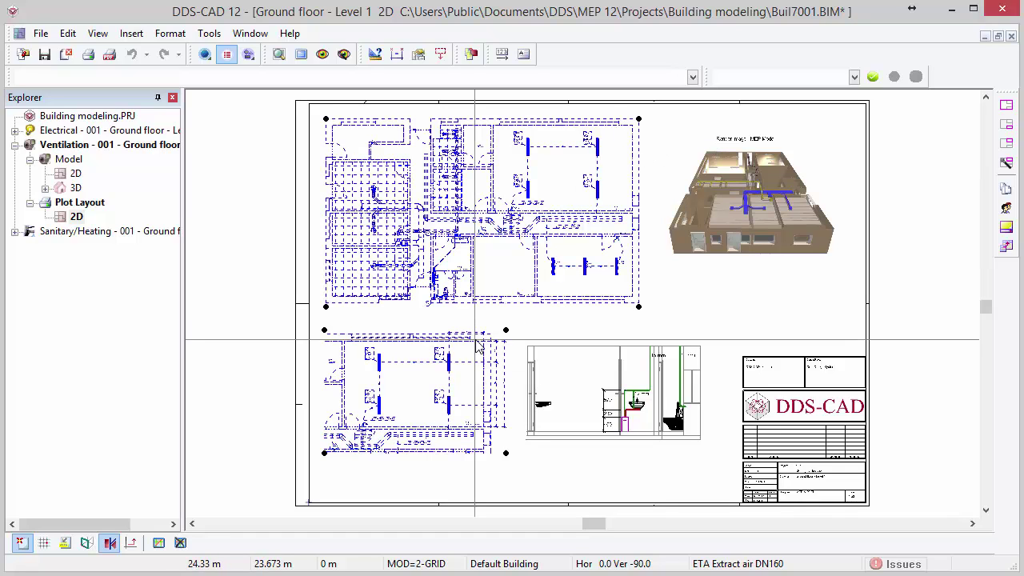
pyautogui.keyDown('shift'); pyautogui.click(550, 355); pyautogui.keyUp('shift')
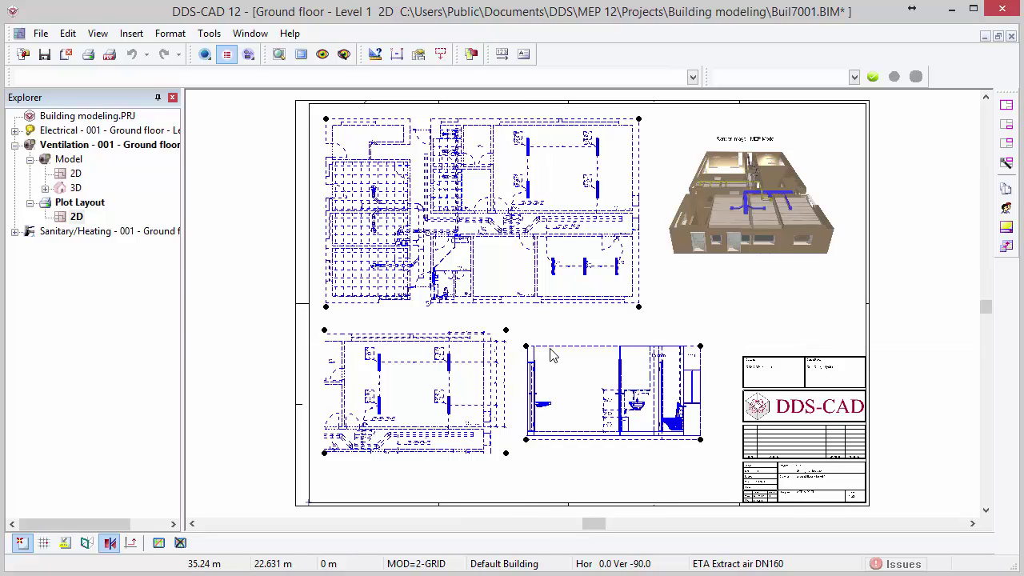
pyautogui.rightClick(523, 181)
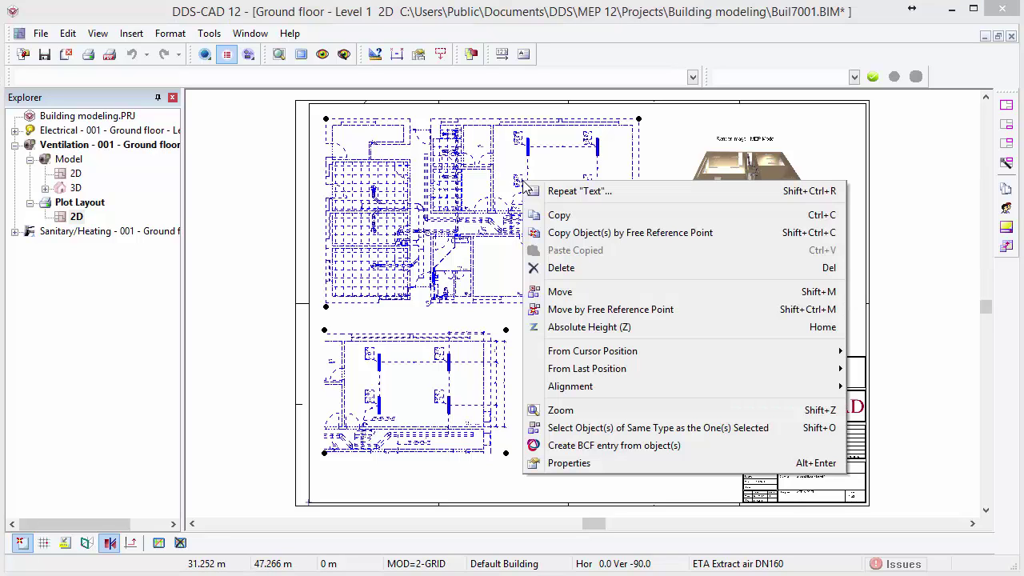
pyautogui.click(599, 464)
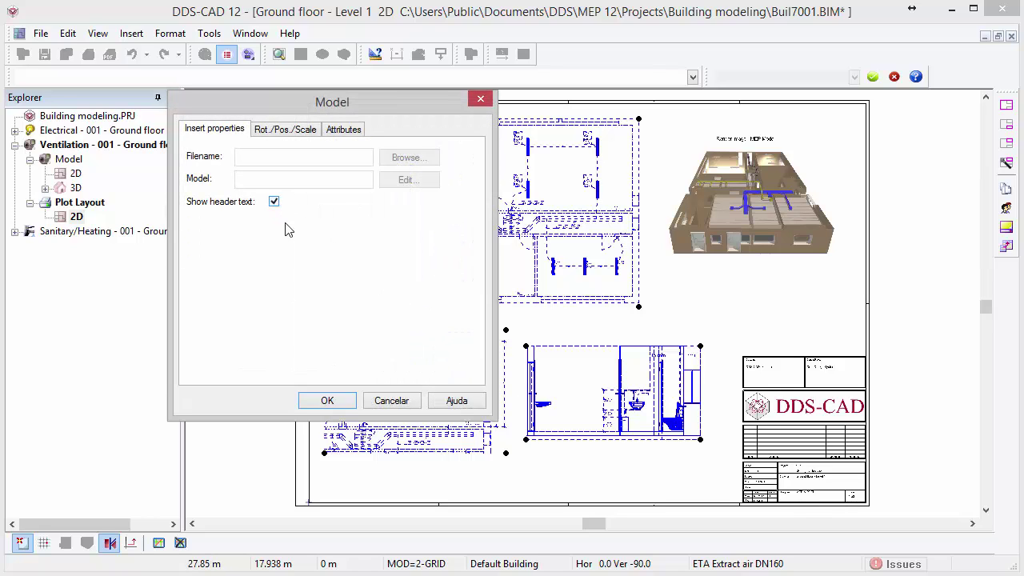
pyautogui.click(328, 402)
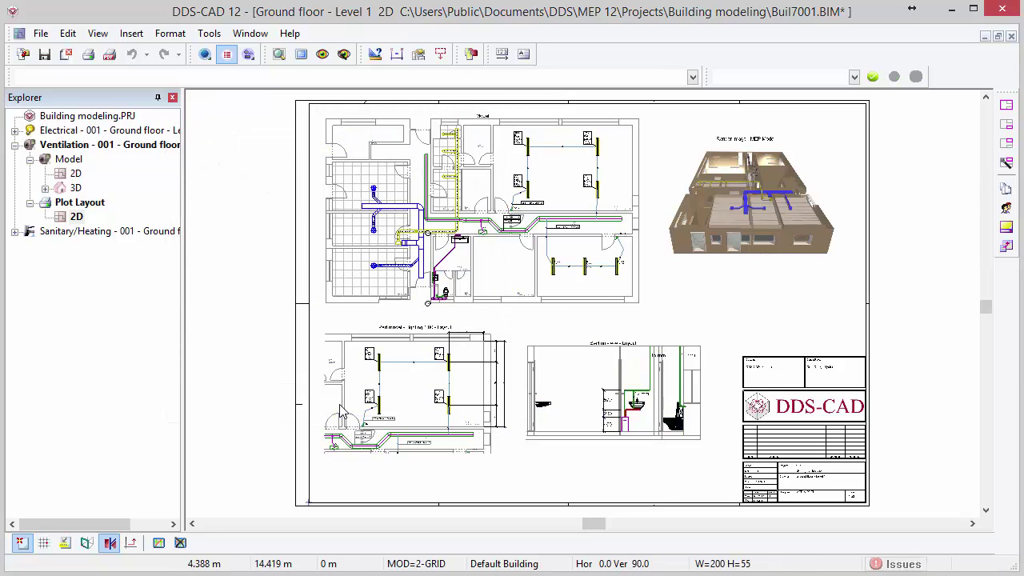
pyautogui.moveTo(357, 304); pyautogui.dragTo(675, 371)
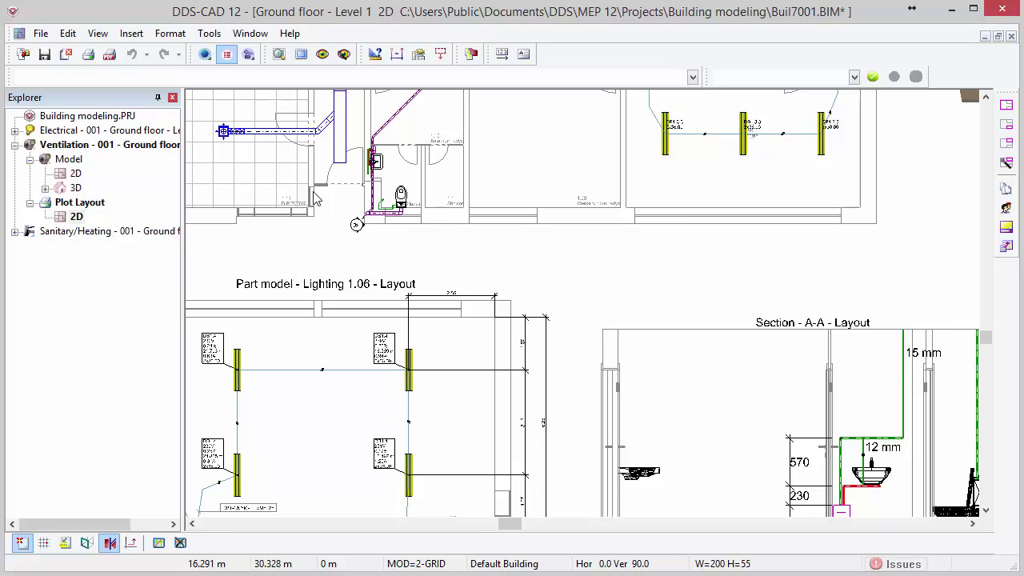
# Print the A1 layout with PDF-Printer in Landscape at Scale as defined in model
pyautogui.click(111, 56)
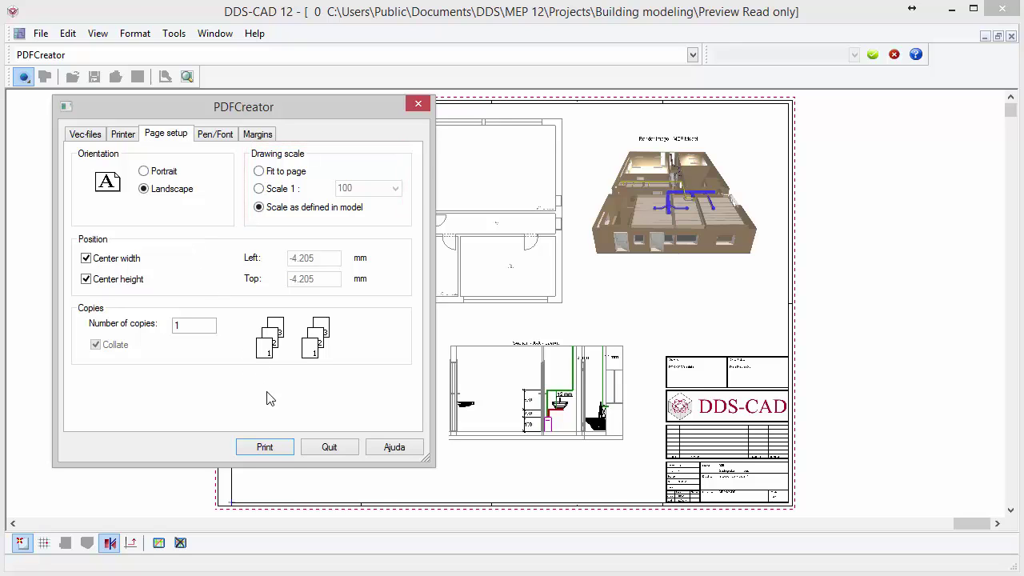
pyautogui.click(289, 453)
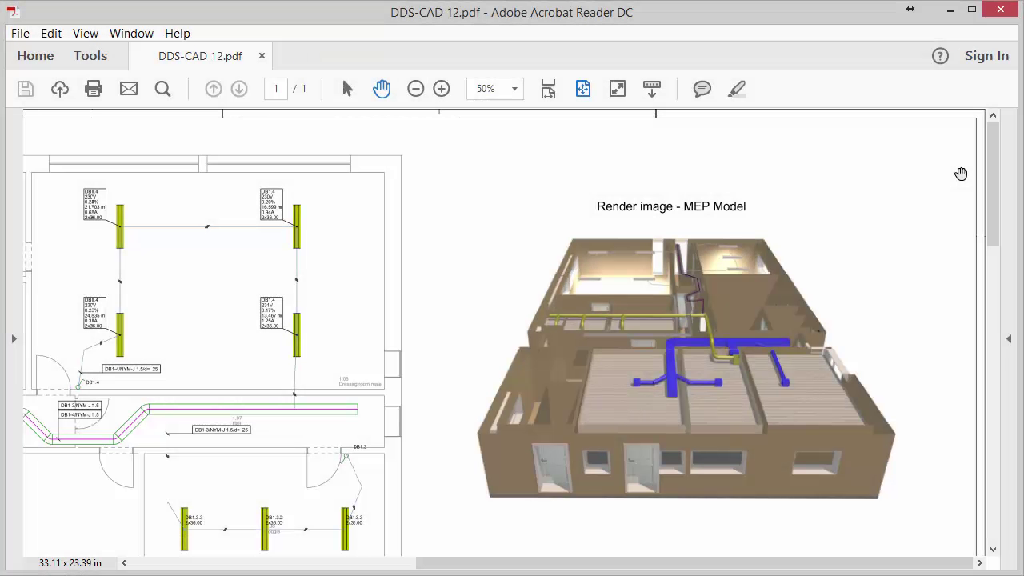
# Scroll through DDS-CAD 12.pdf to inspect the render, section A-A and title block
pyautogui.moveTo(997, 168); pyautogui.dragTo(998, 458)
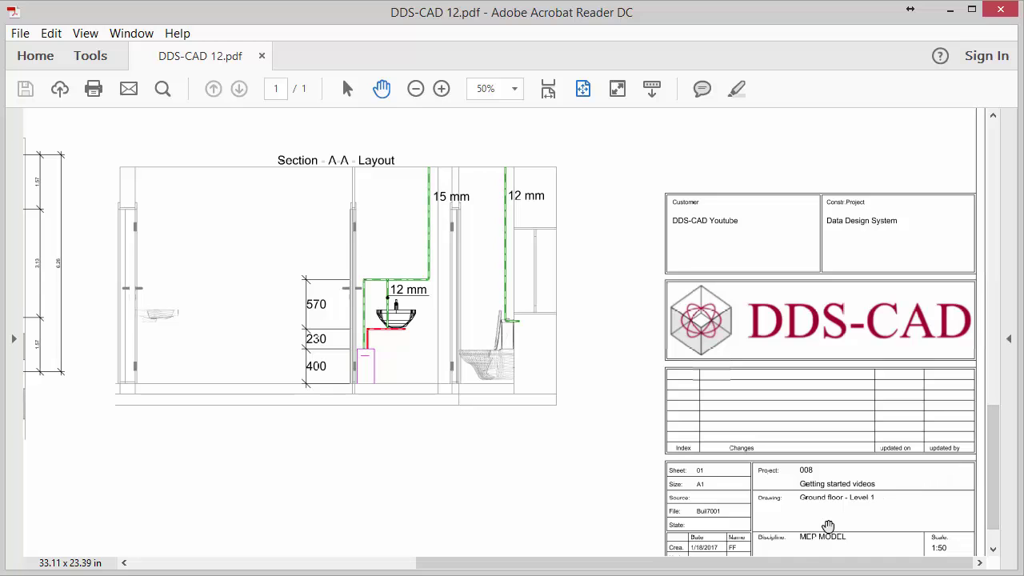
pyautogui.moveTo(755, 570); pyautogui.dragTo(524, 570)
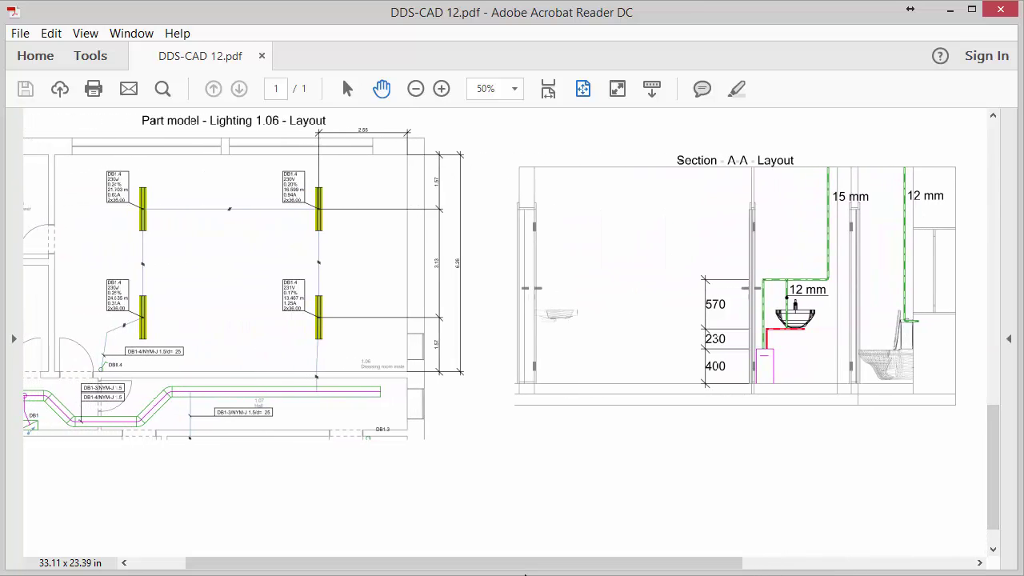